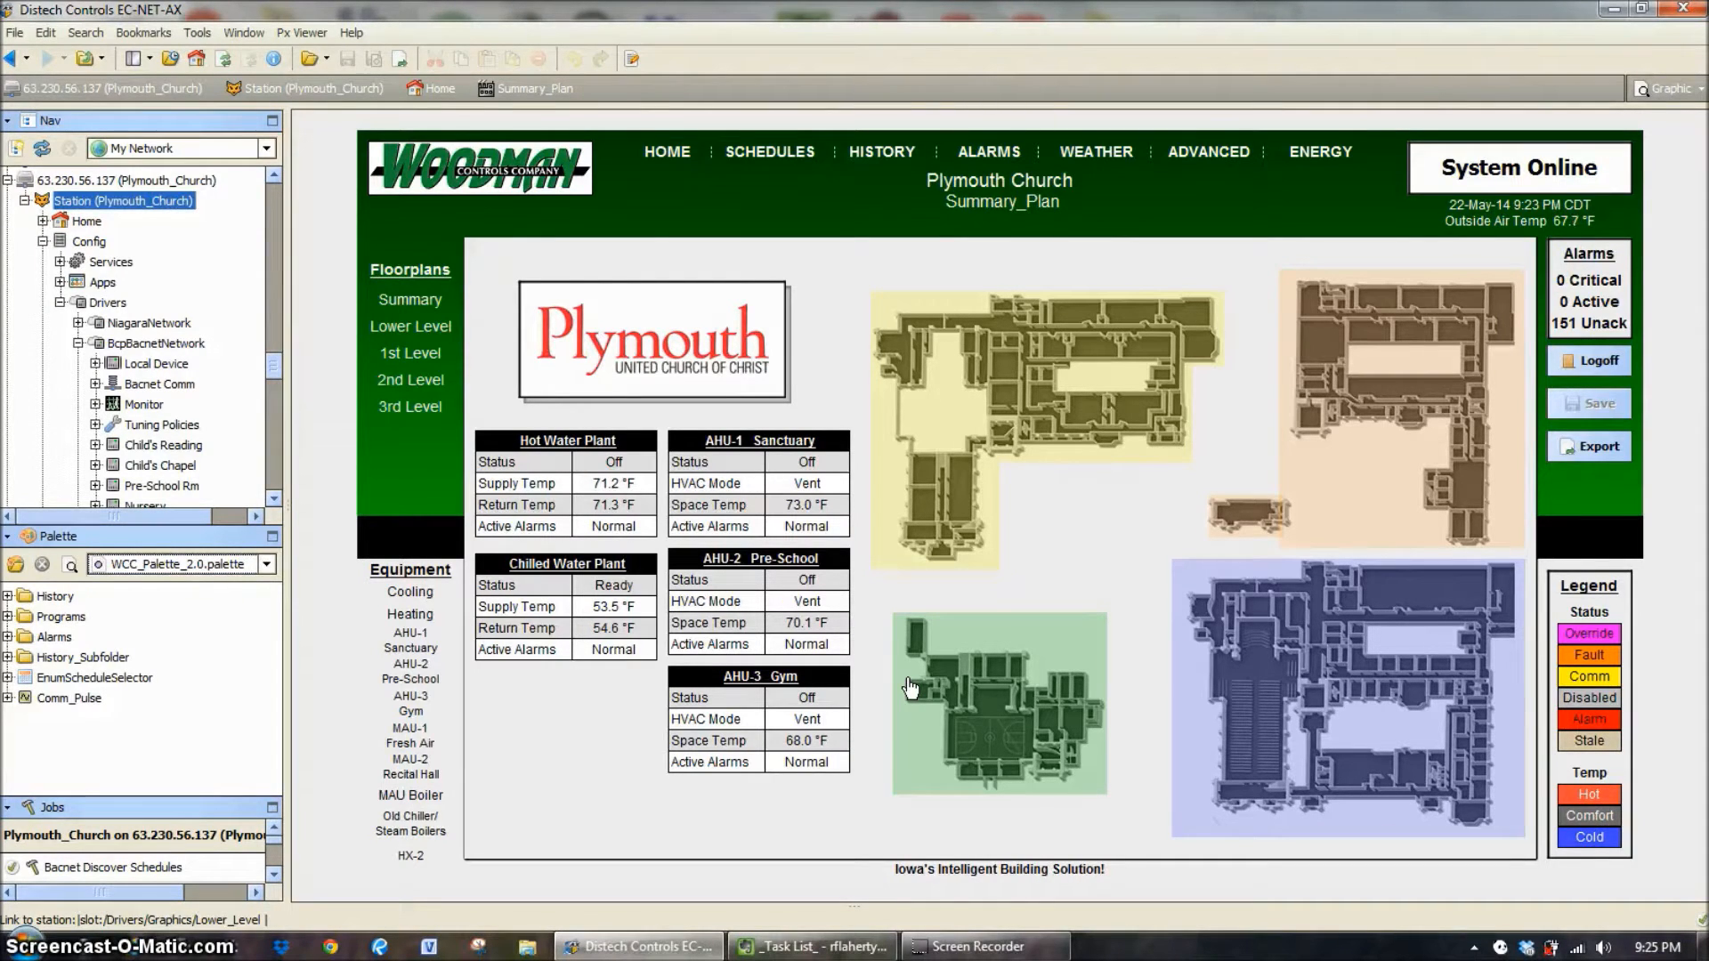
Open the Child's Reading device graphic and expand its points to show the extensions under Heat_PID
click(150, 445)
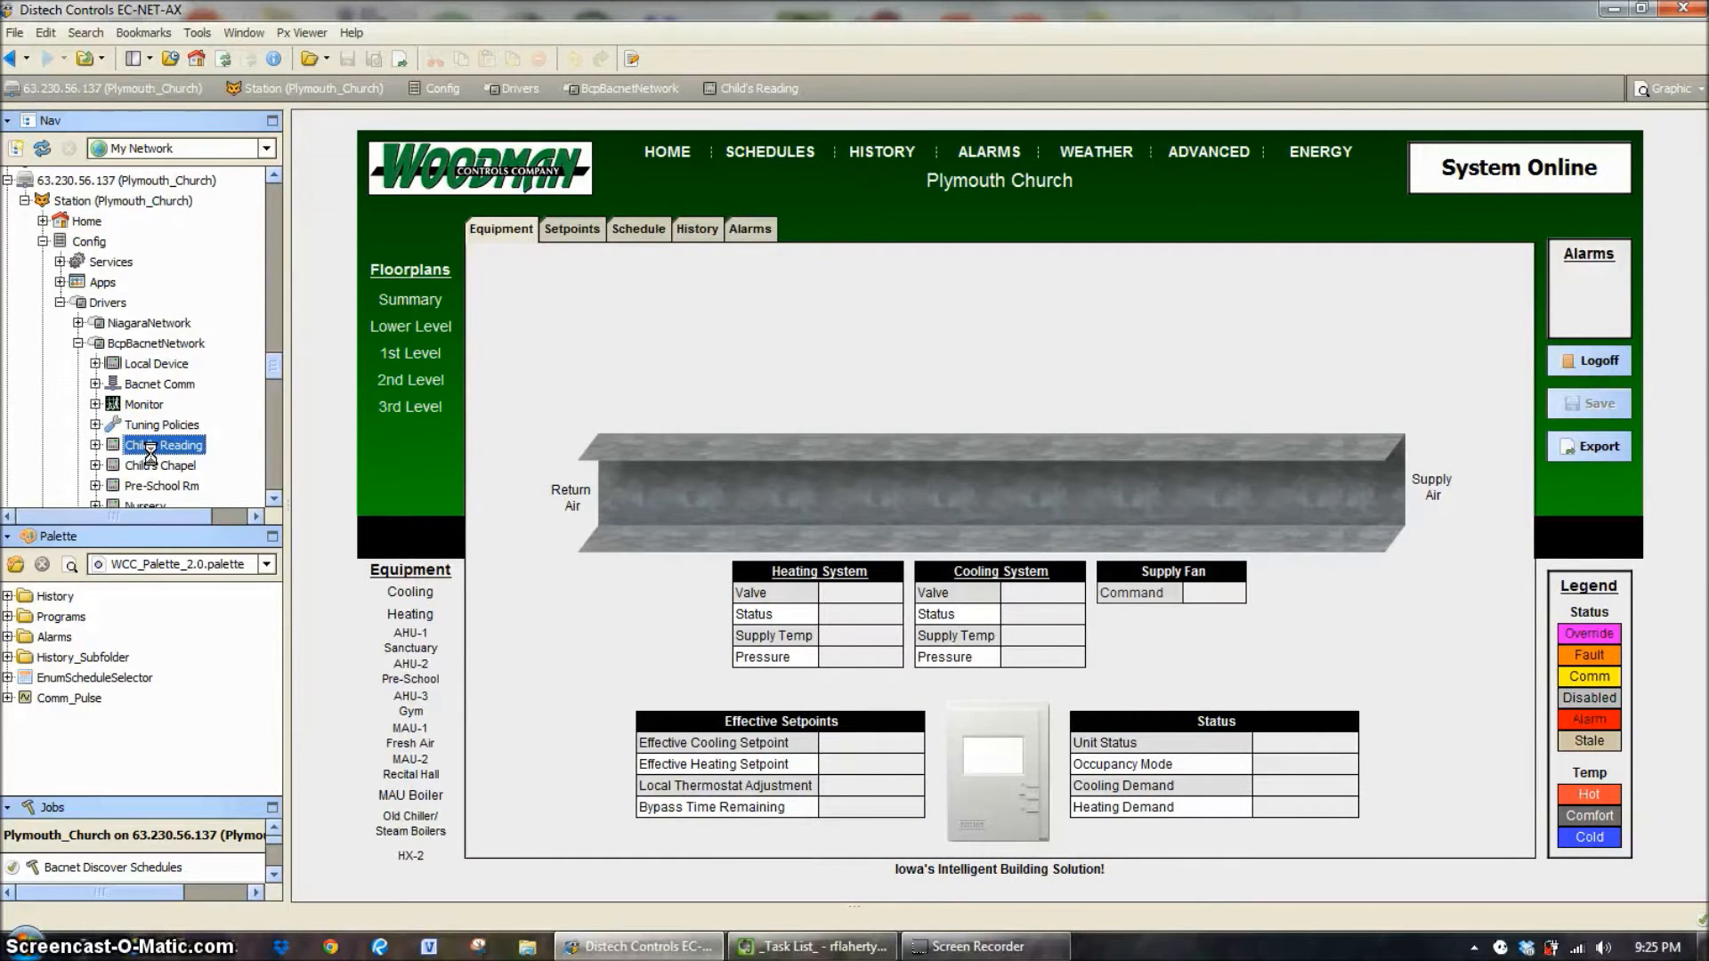
click(96, 445)
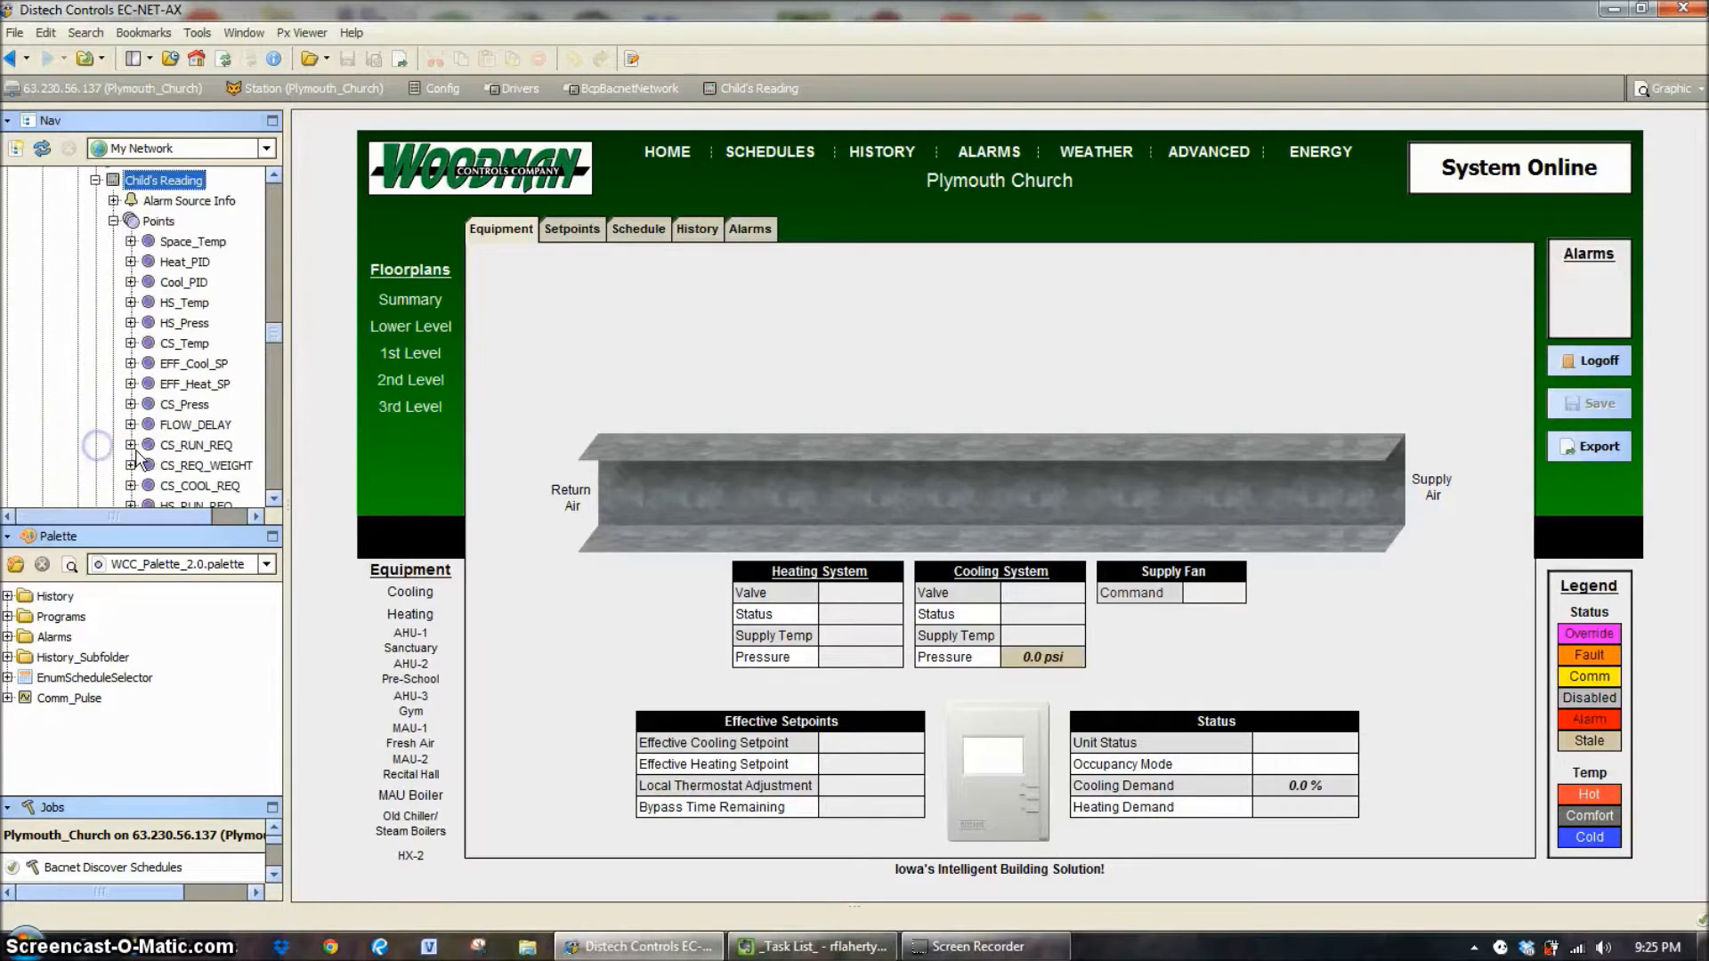
click(133, 261)
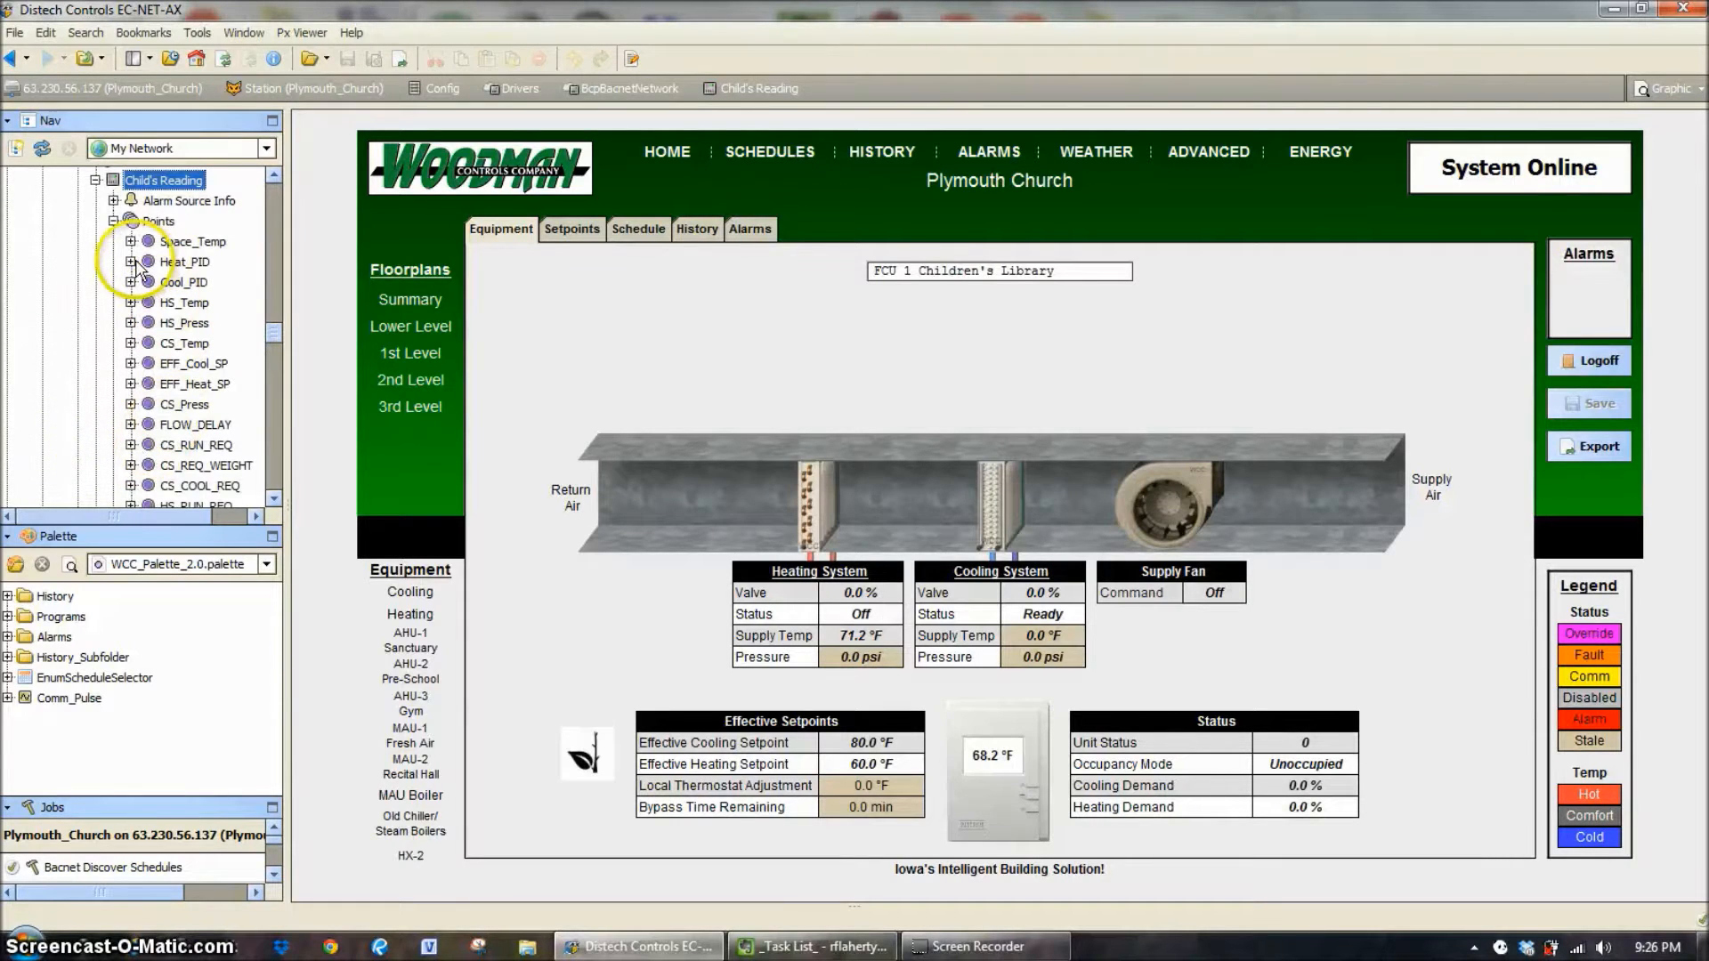
click(182, 264)
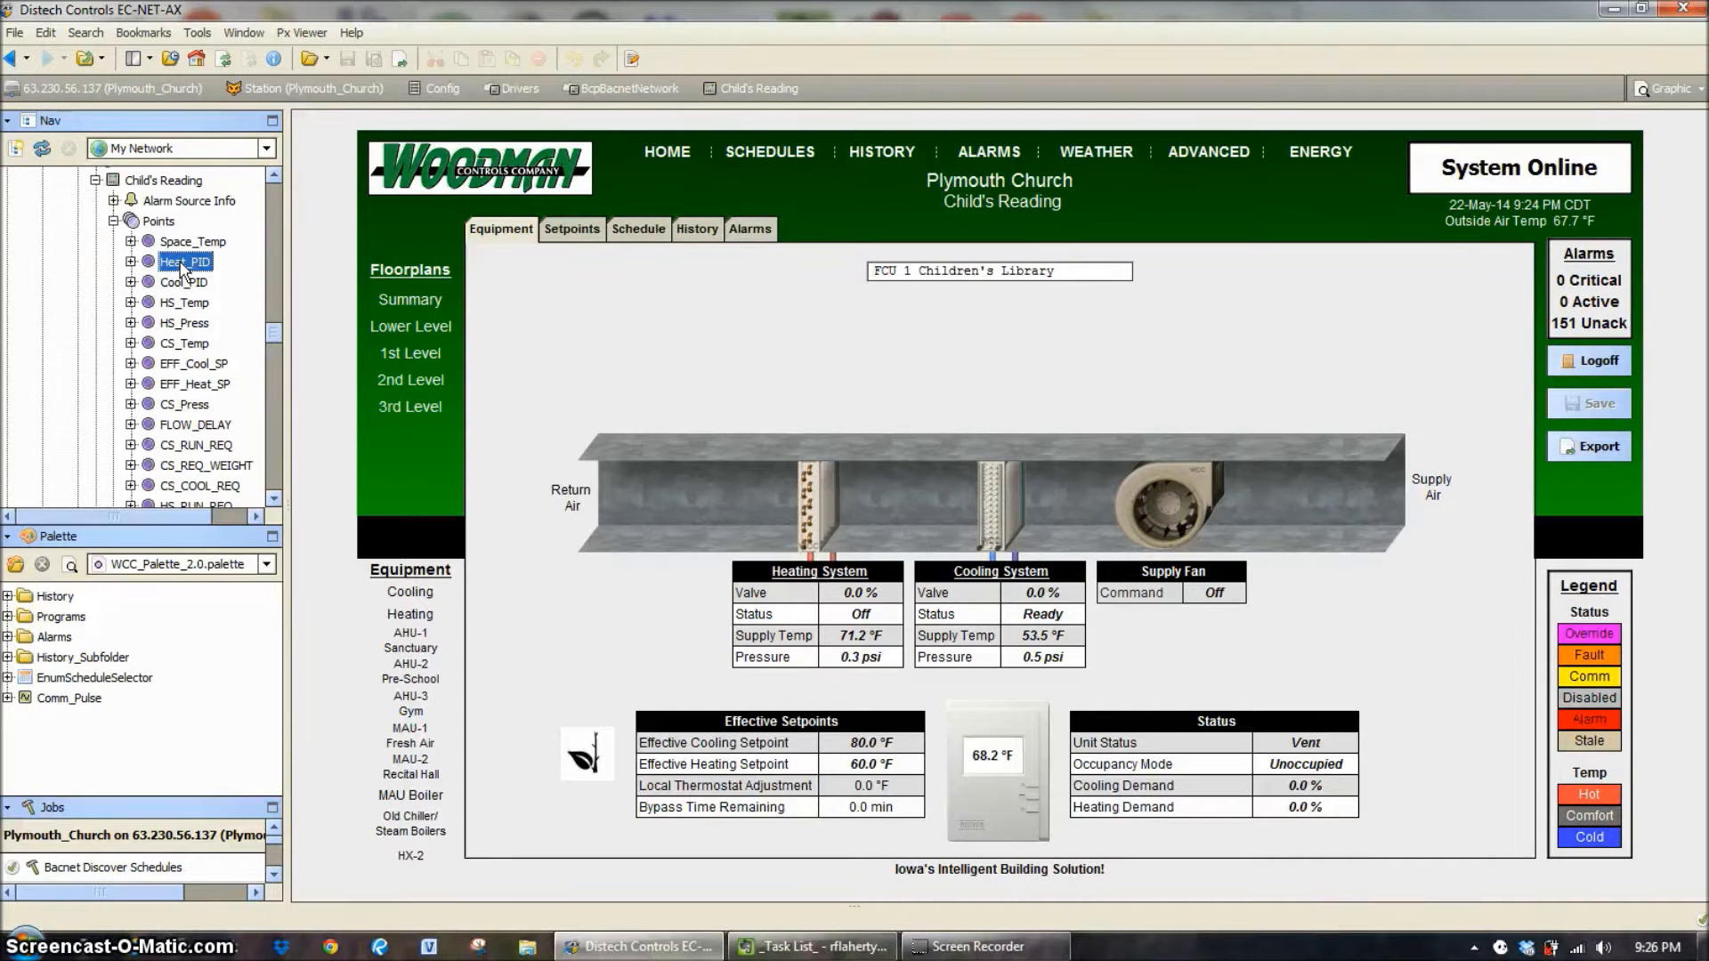
click(131, 262)
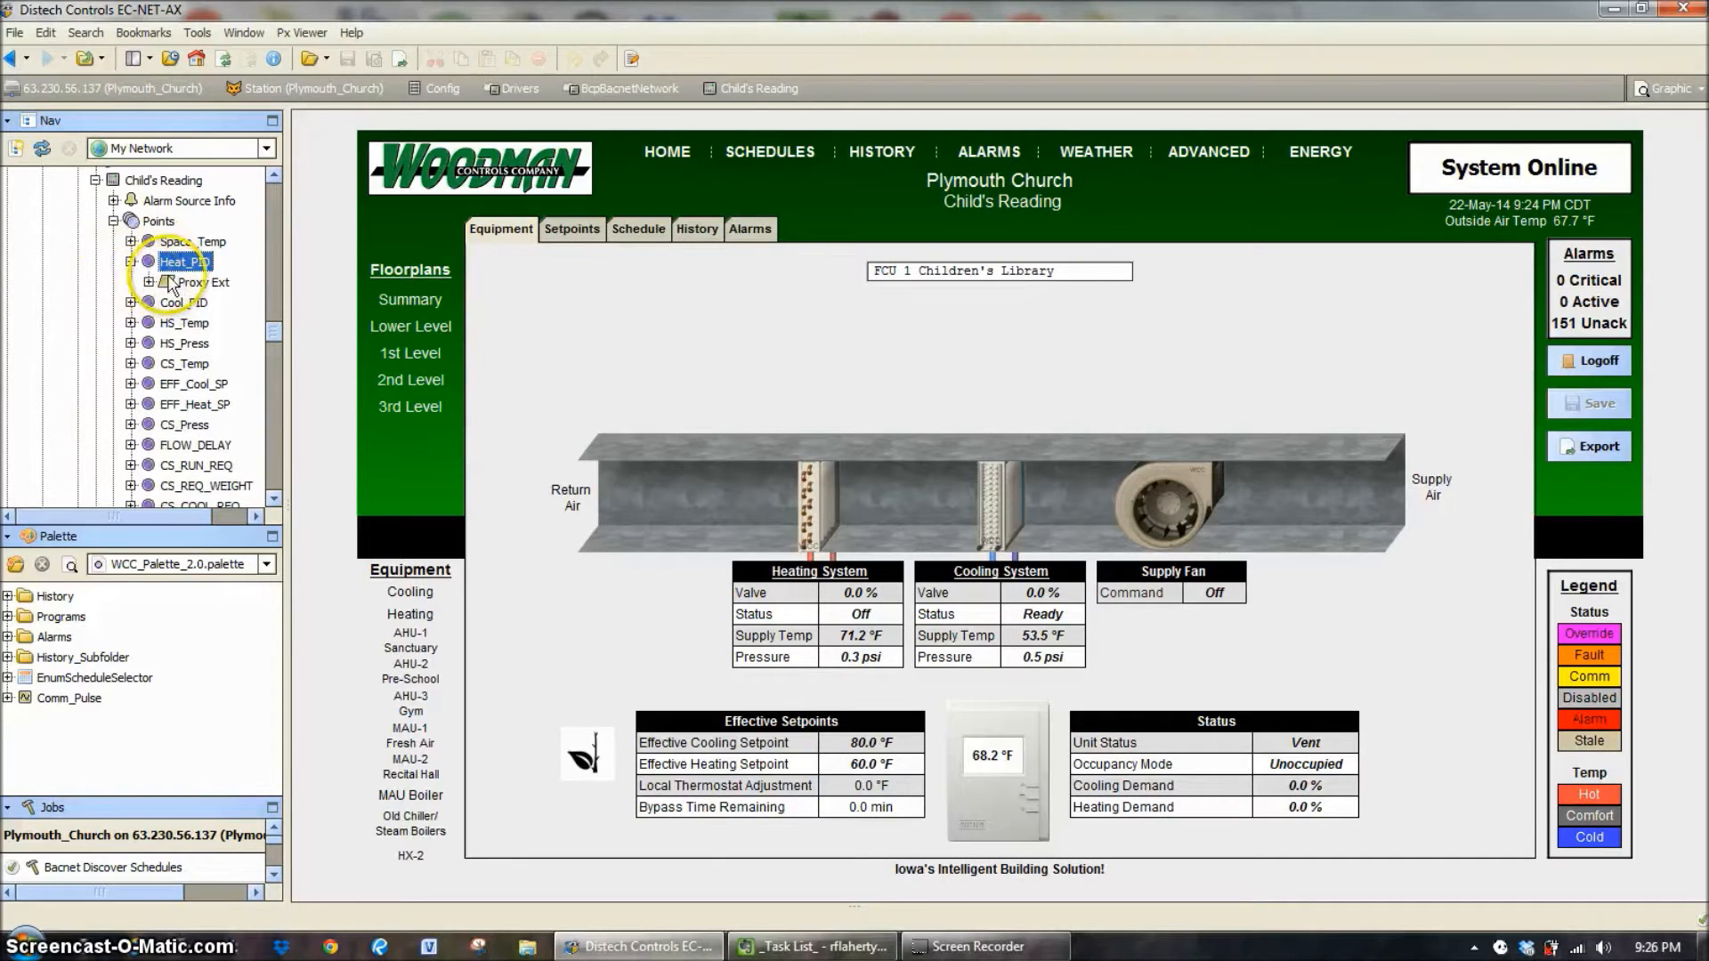
Check which extensions the Space_Temp point has, including its NumericInterval history, and collapse it again
click(130, 241)
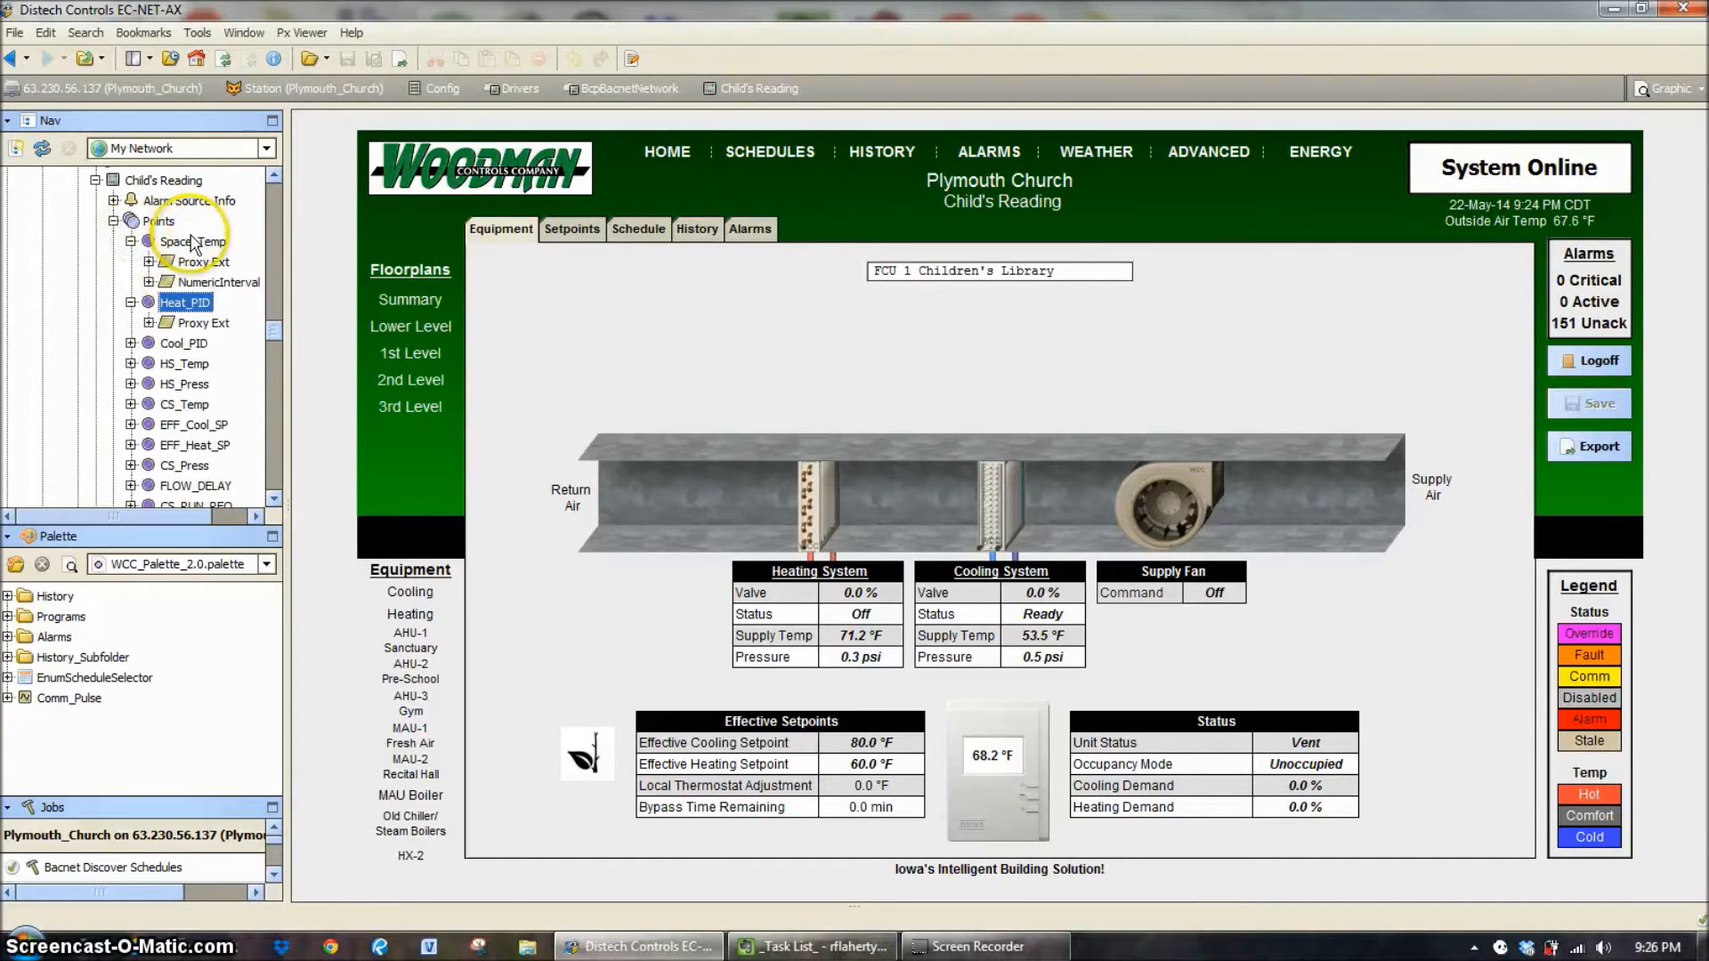
click(217, 283)
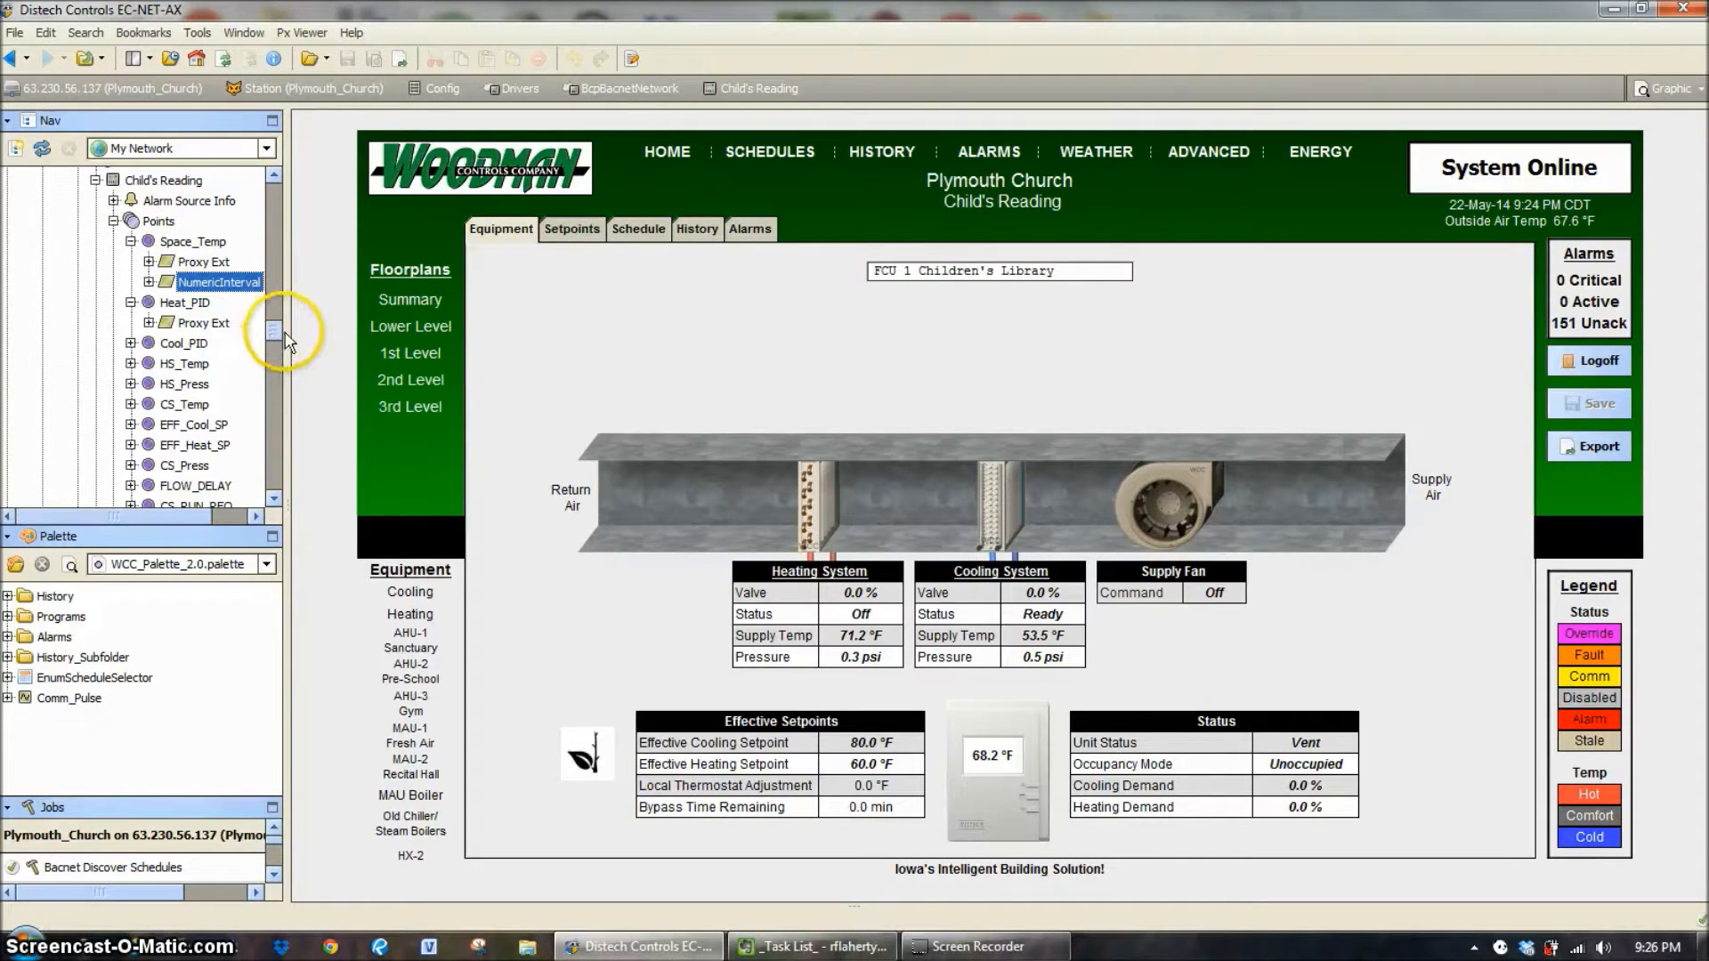
click(127, 241)
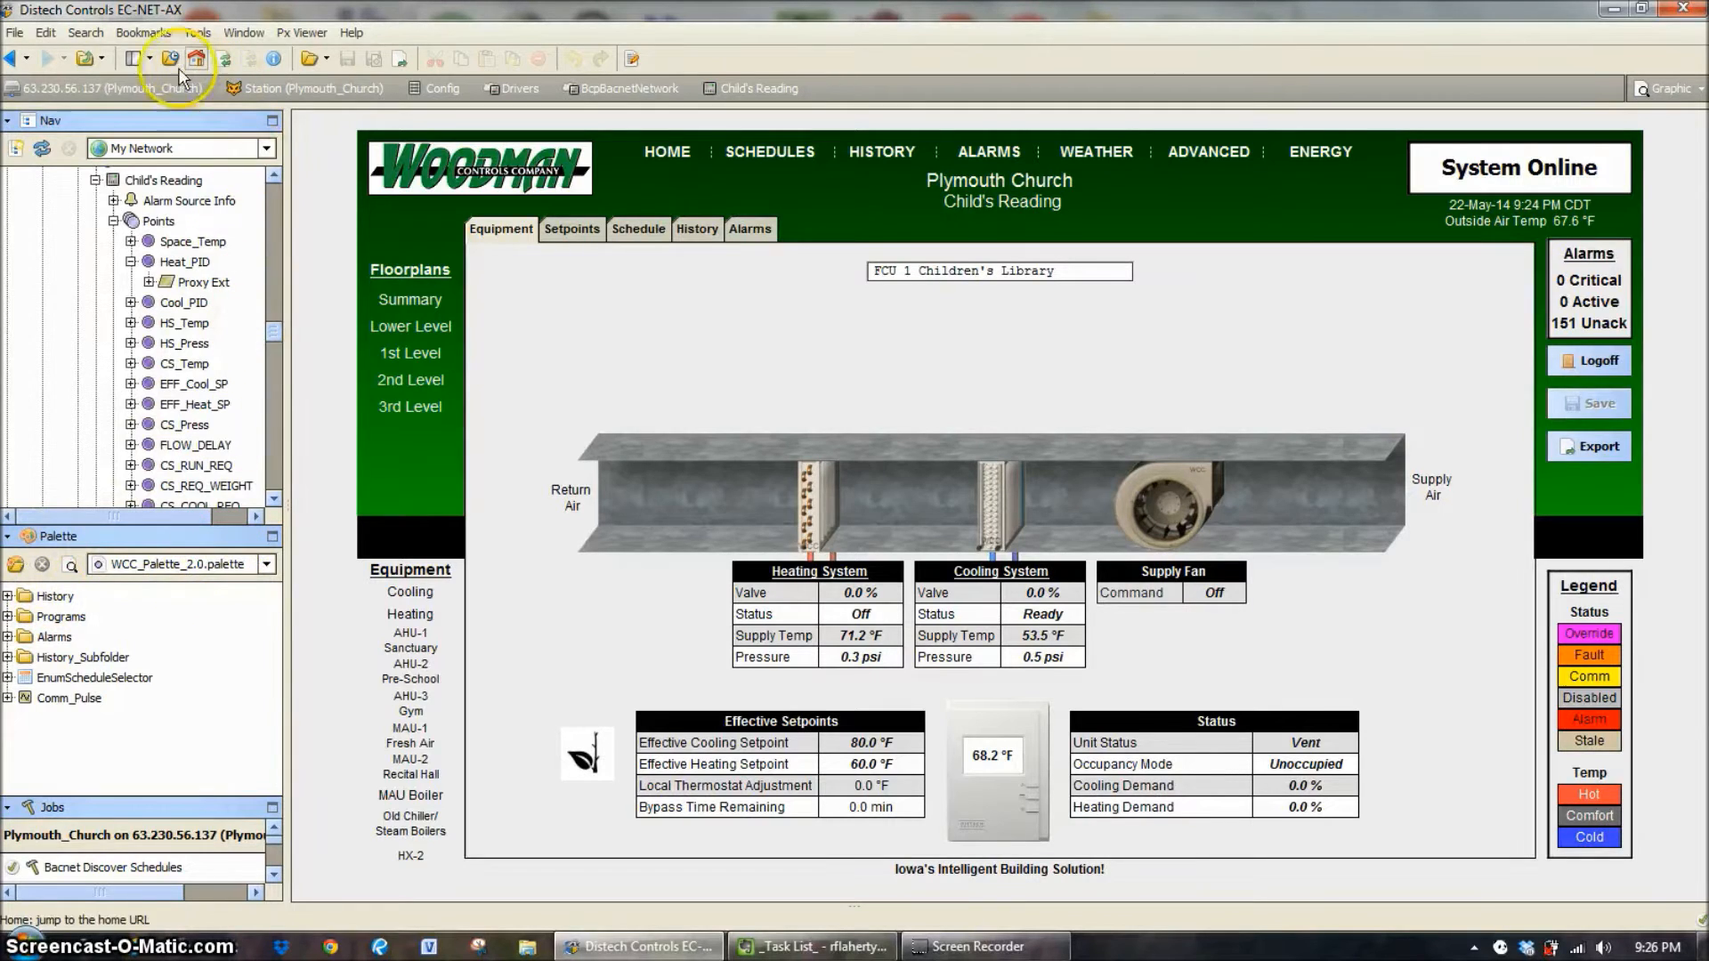
Open the history palette from the list of available palette modules
click(136, 59)
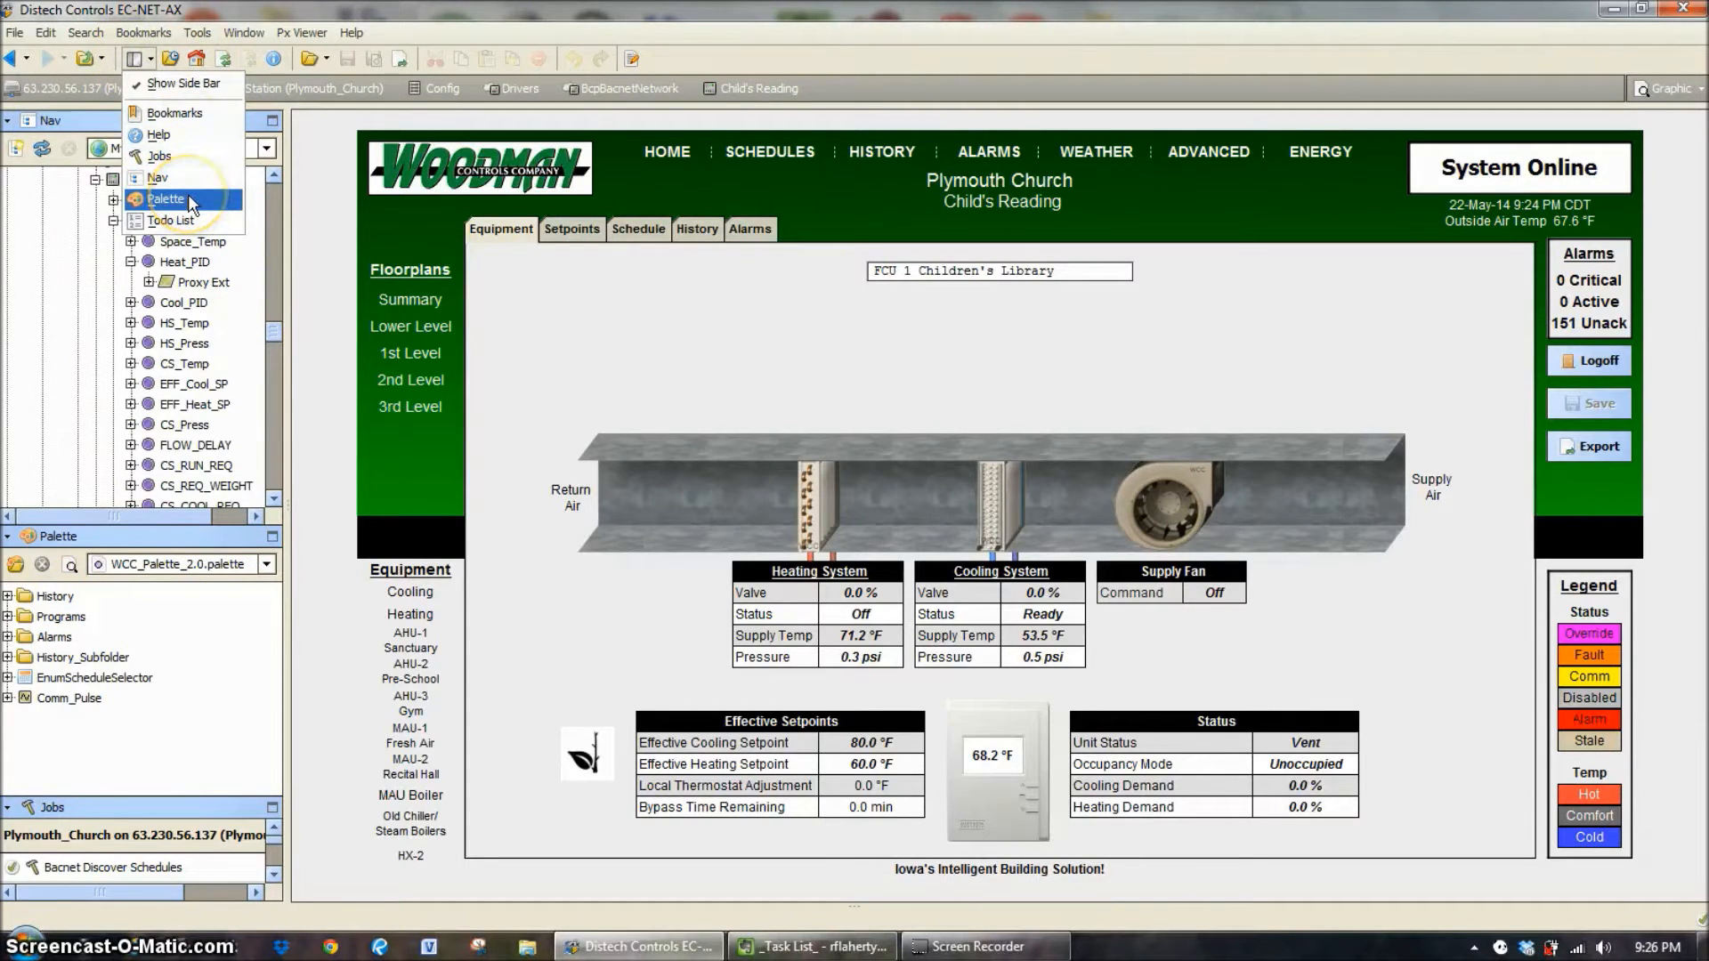
click(89, 537)
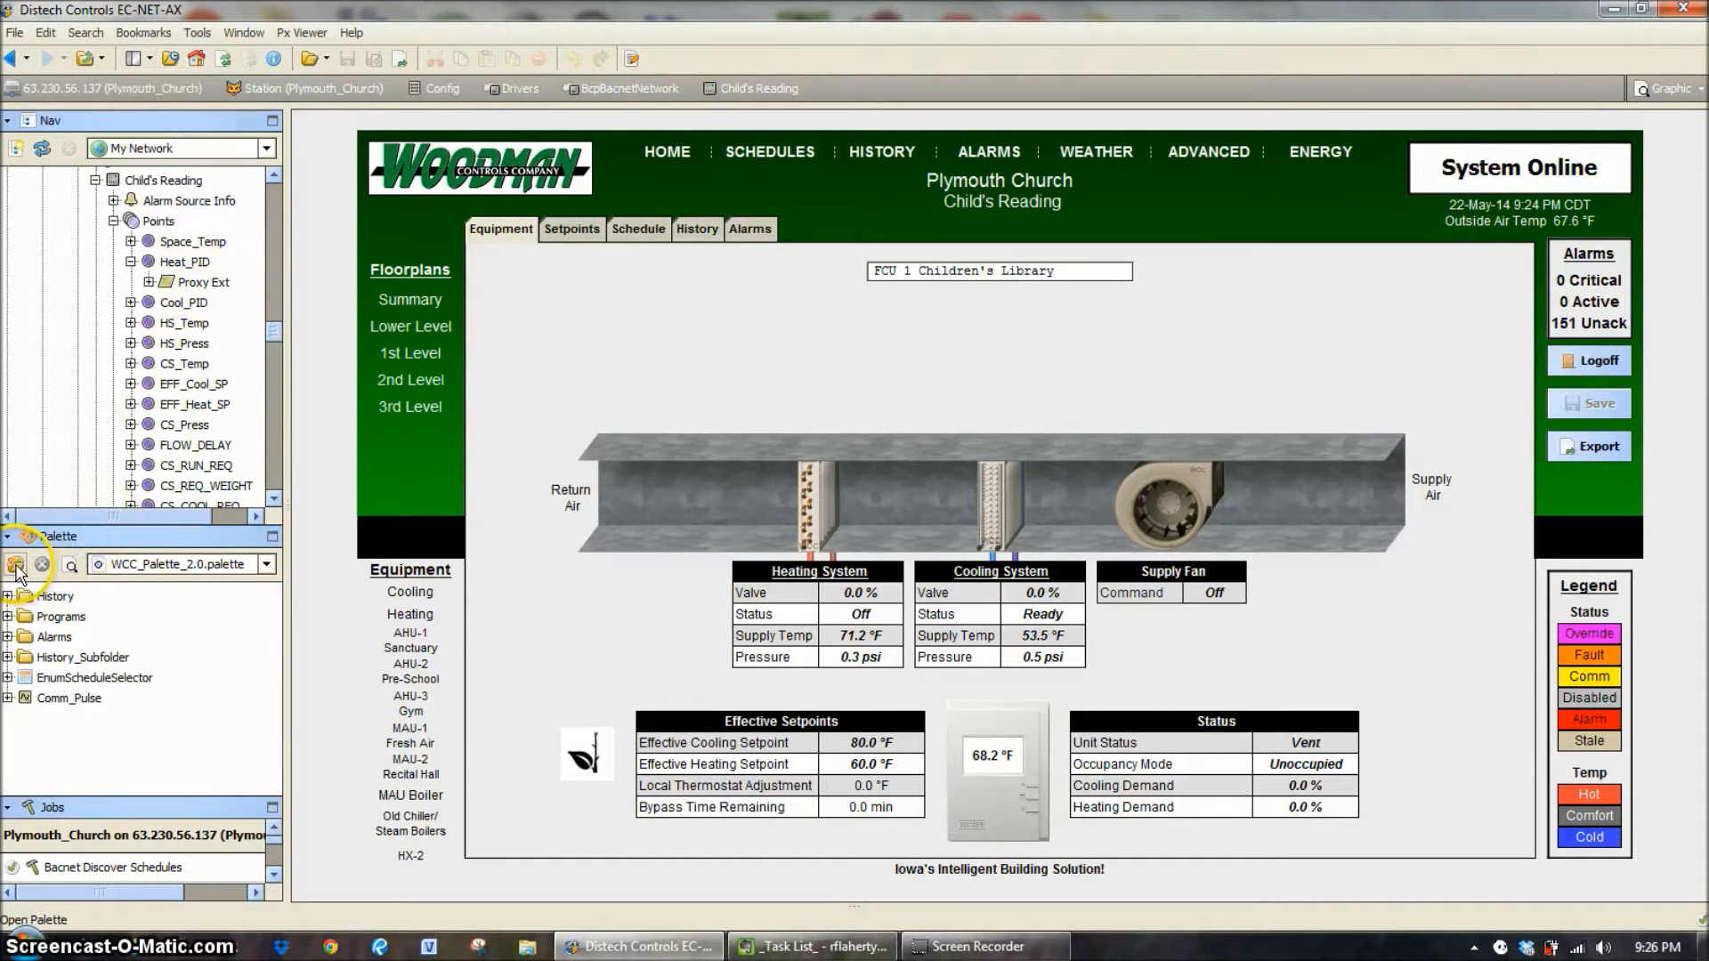
click(15, 566)
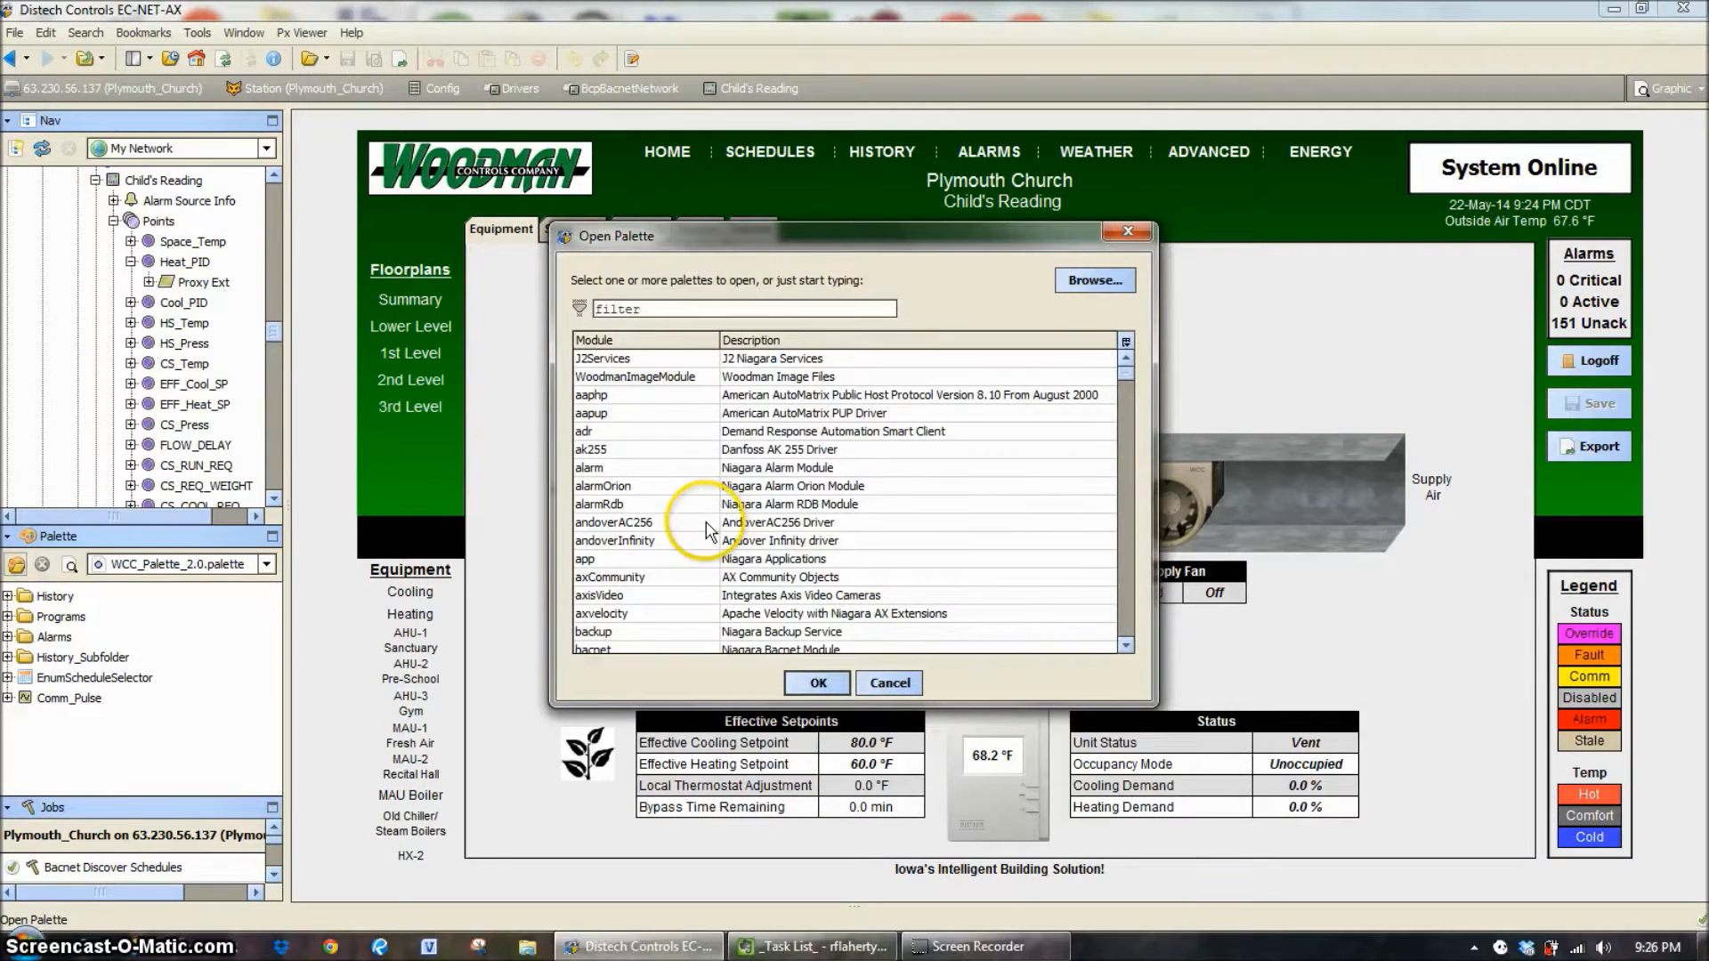
scroll(708, 530, down, 4)
click(1125, 383)
drag(1124, 382, 1114, 419)
double_click(663, 568)
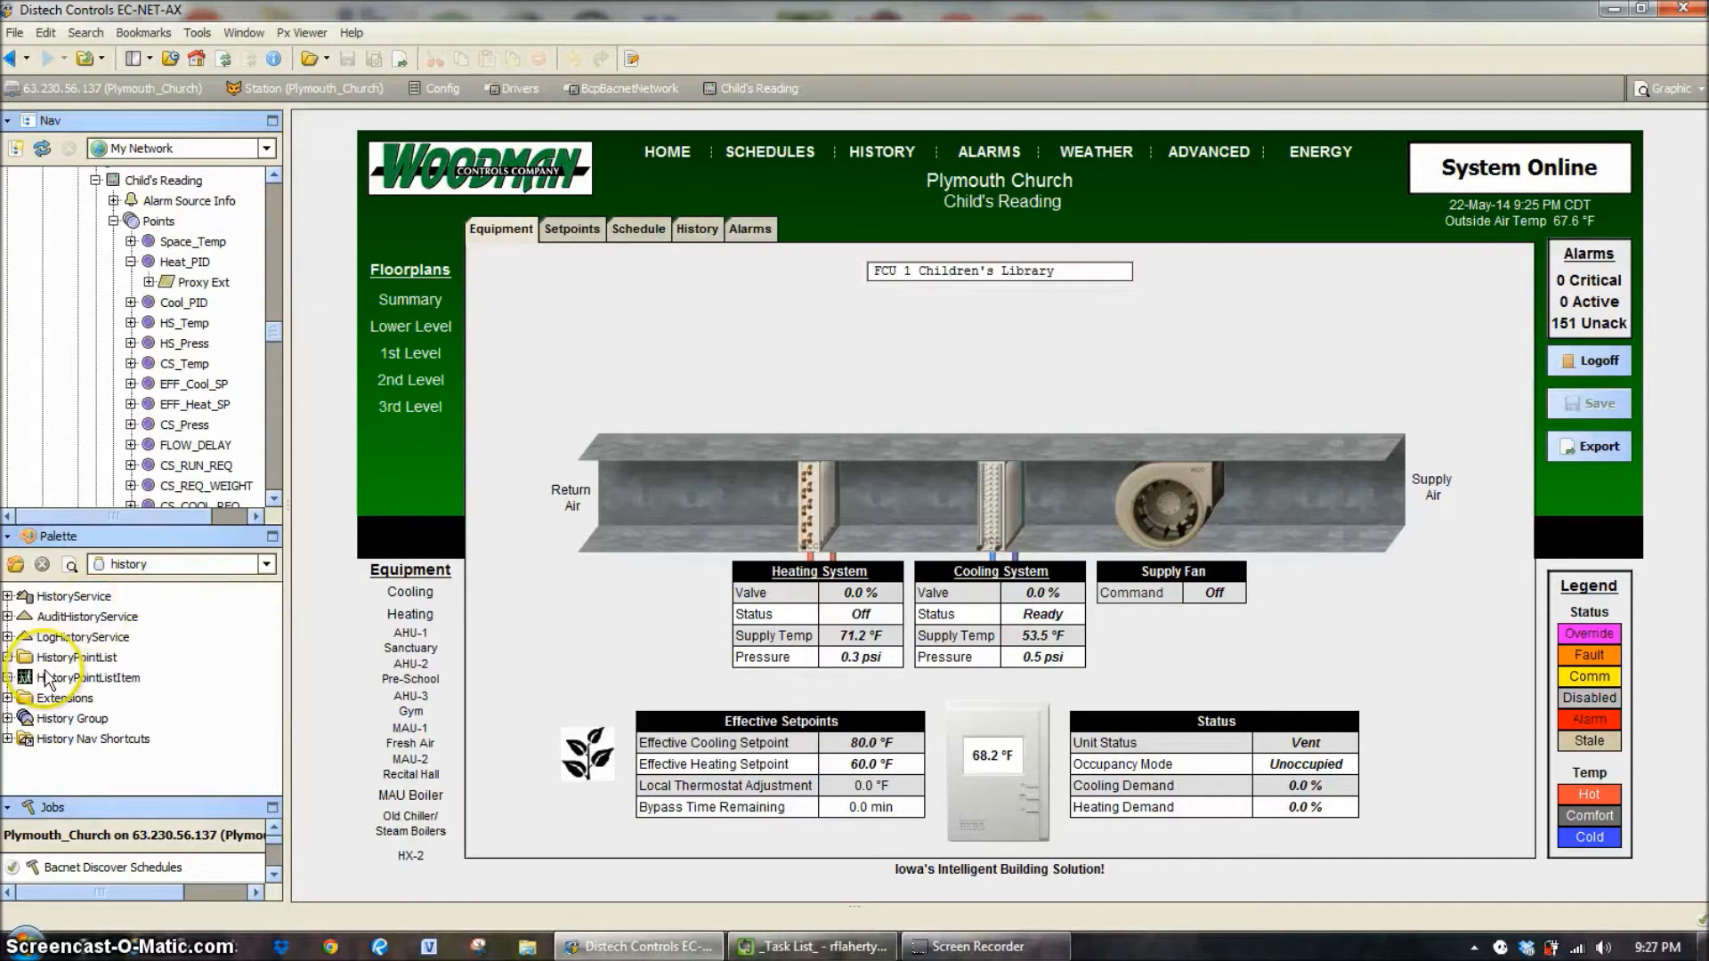
Expand the history palette's Extensions folder and enlarge the palette area to show all history extensions
click(7, 698)
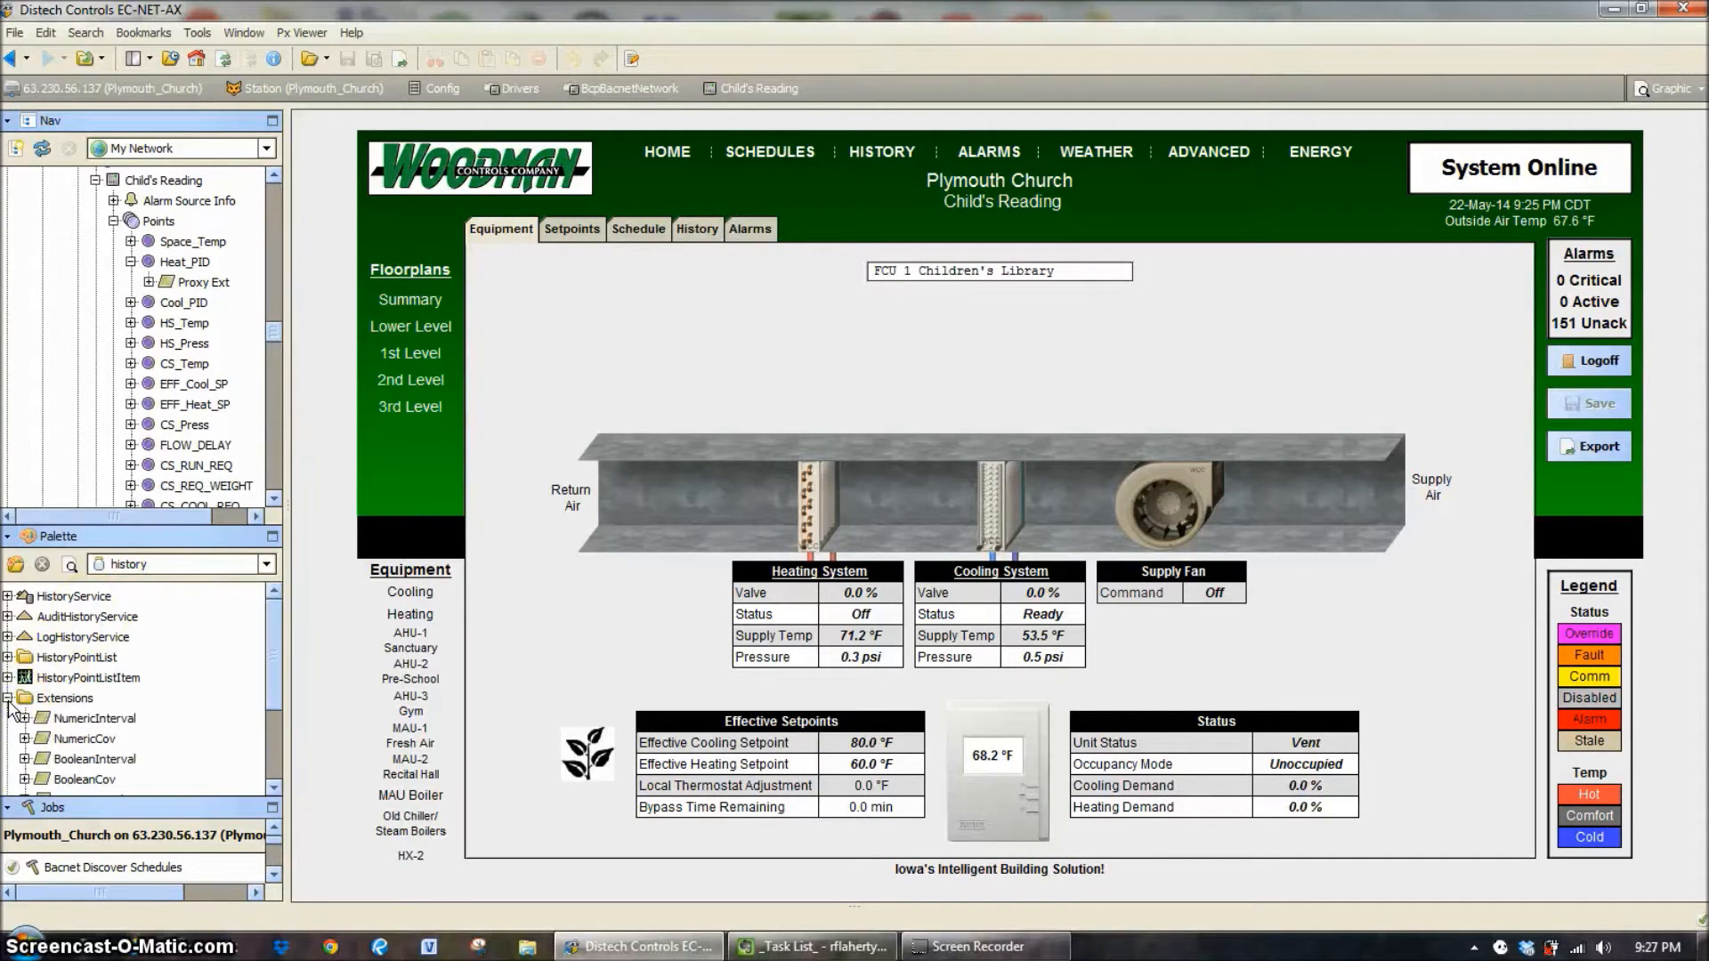
scroll(142, 744, down, 1)
drag(162, 798, 162, 856)
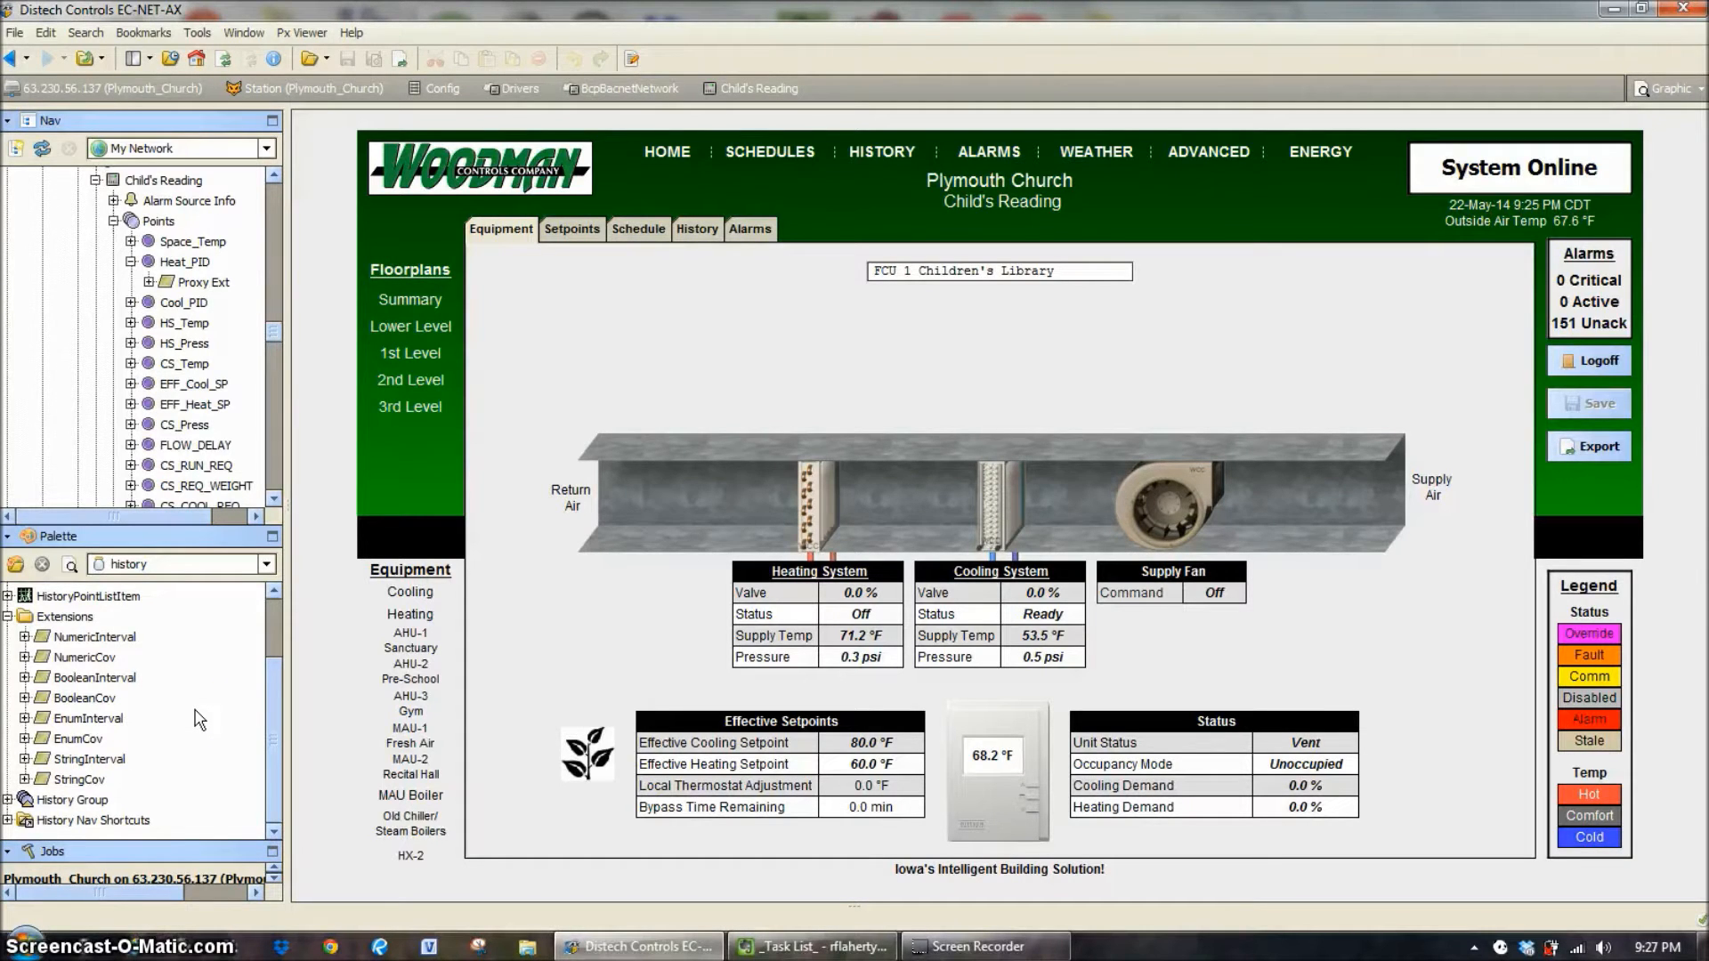
click(70, 619)
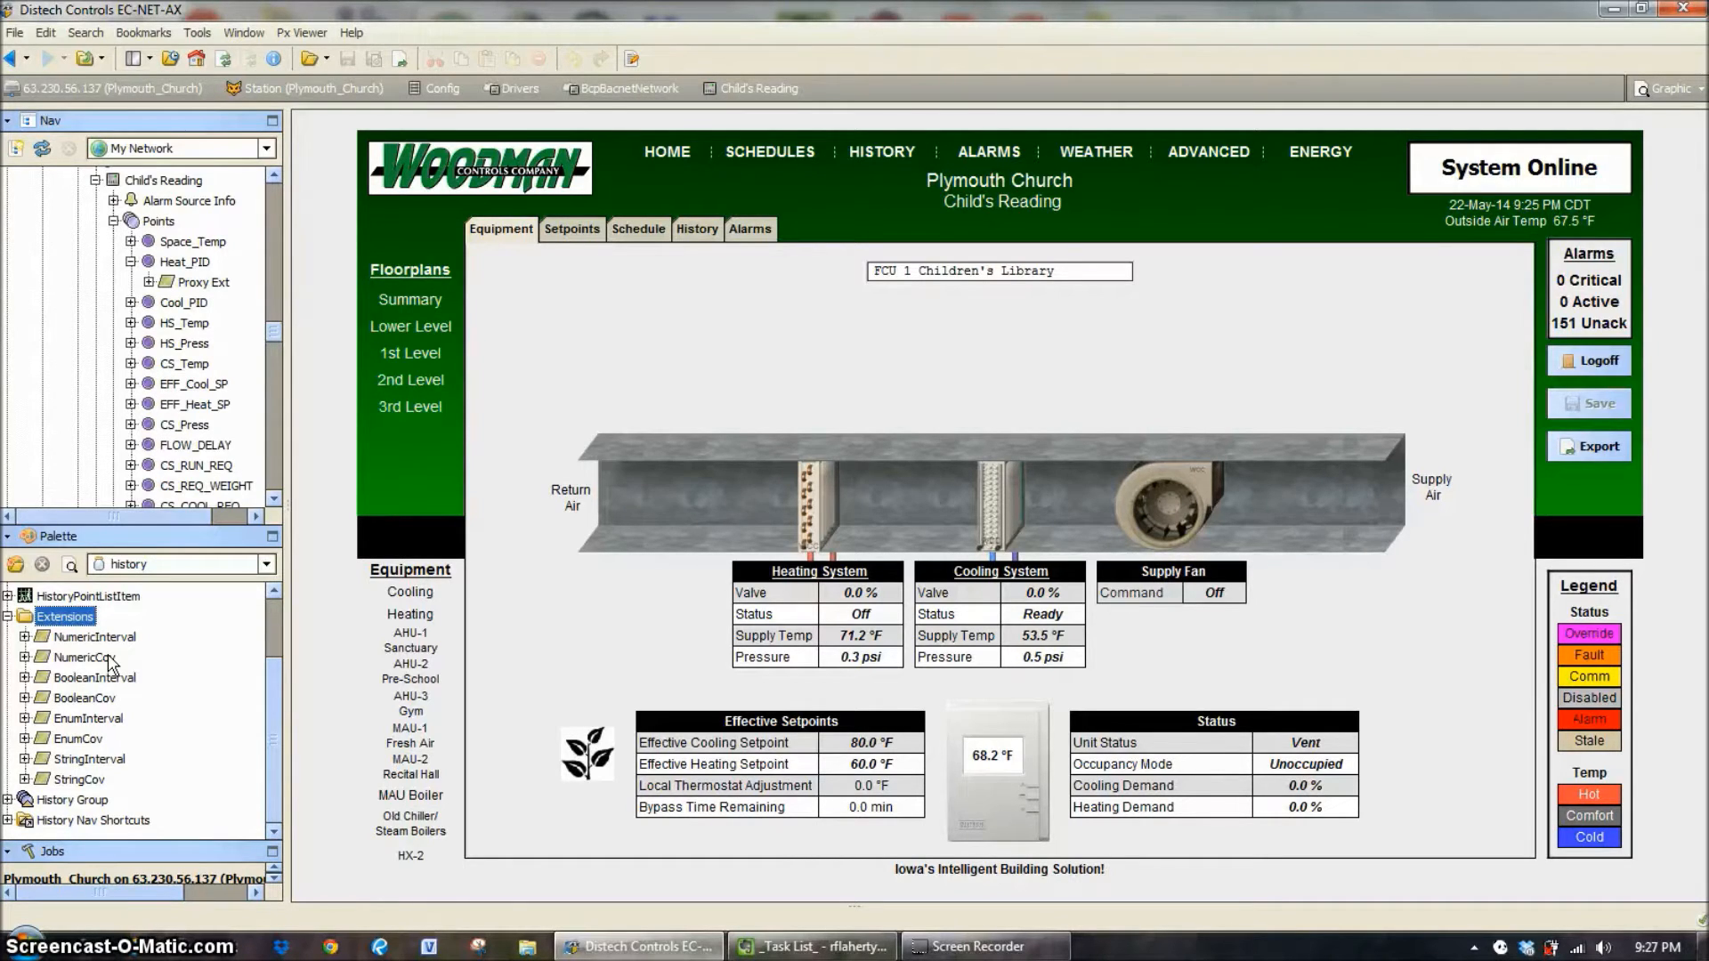
View the override values available for the Occupancy Mode point and close the override dialog without applying one
drag(111, 663, 97, 698)
drag(99, 703, 1324, 773)
click(870, 450)
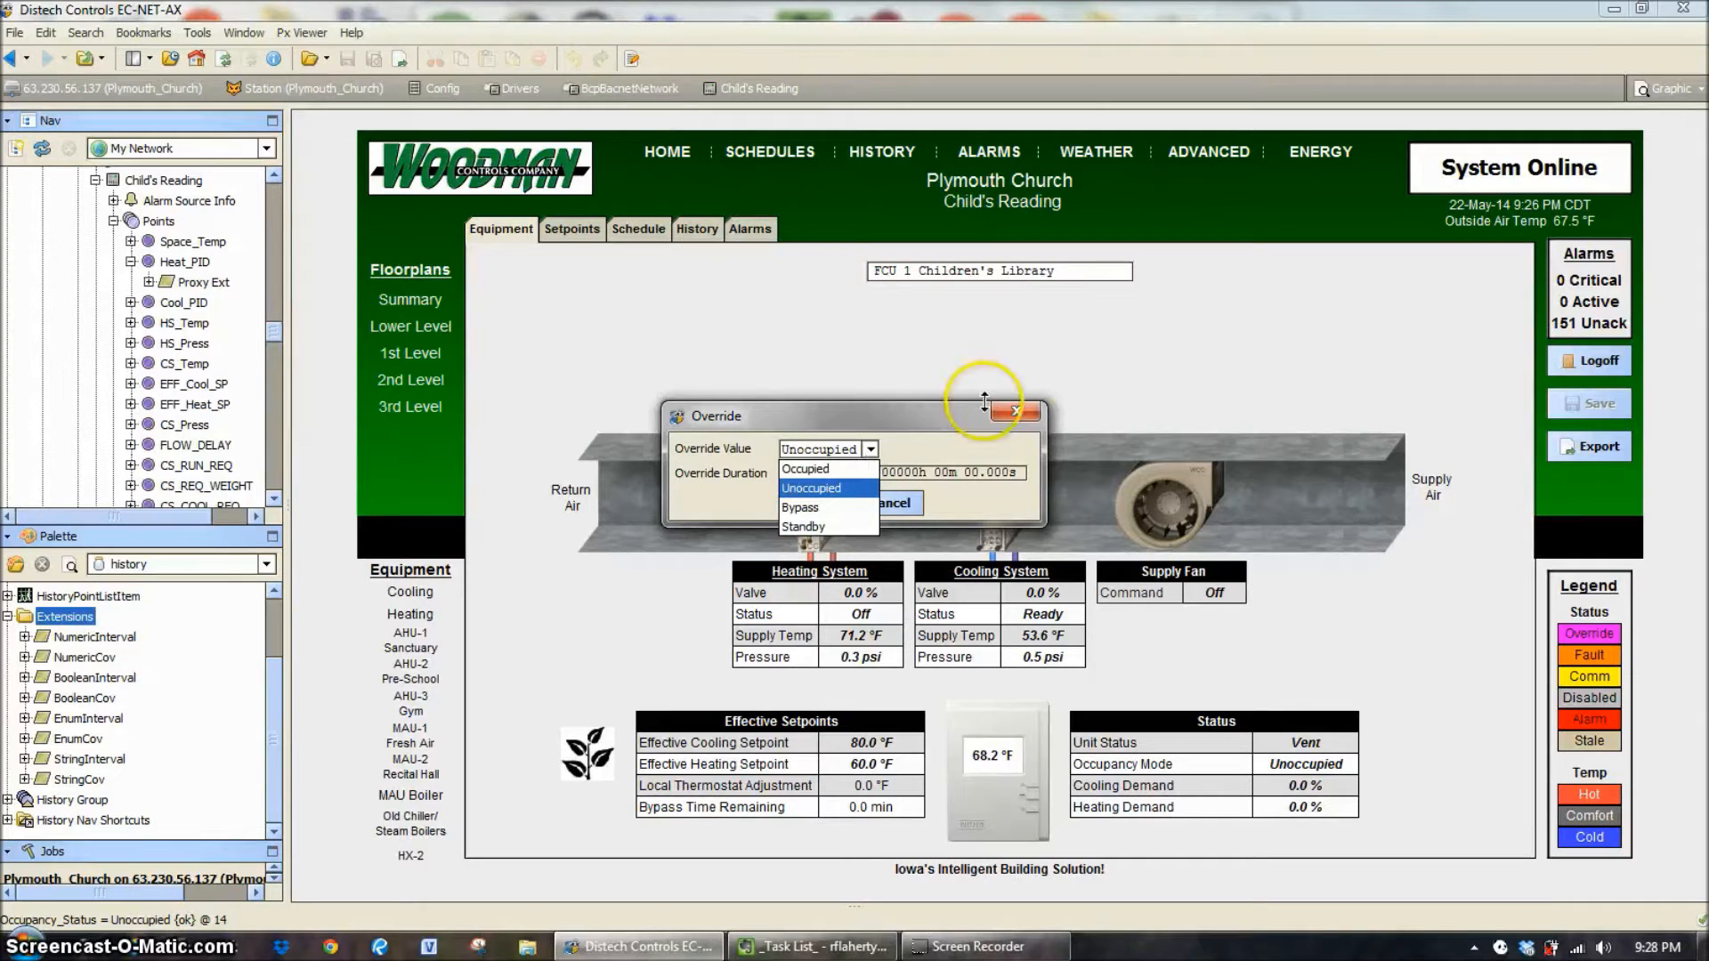
click(1016, 411)
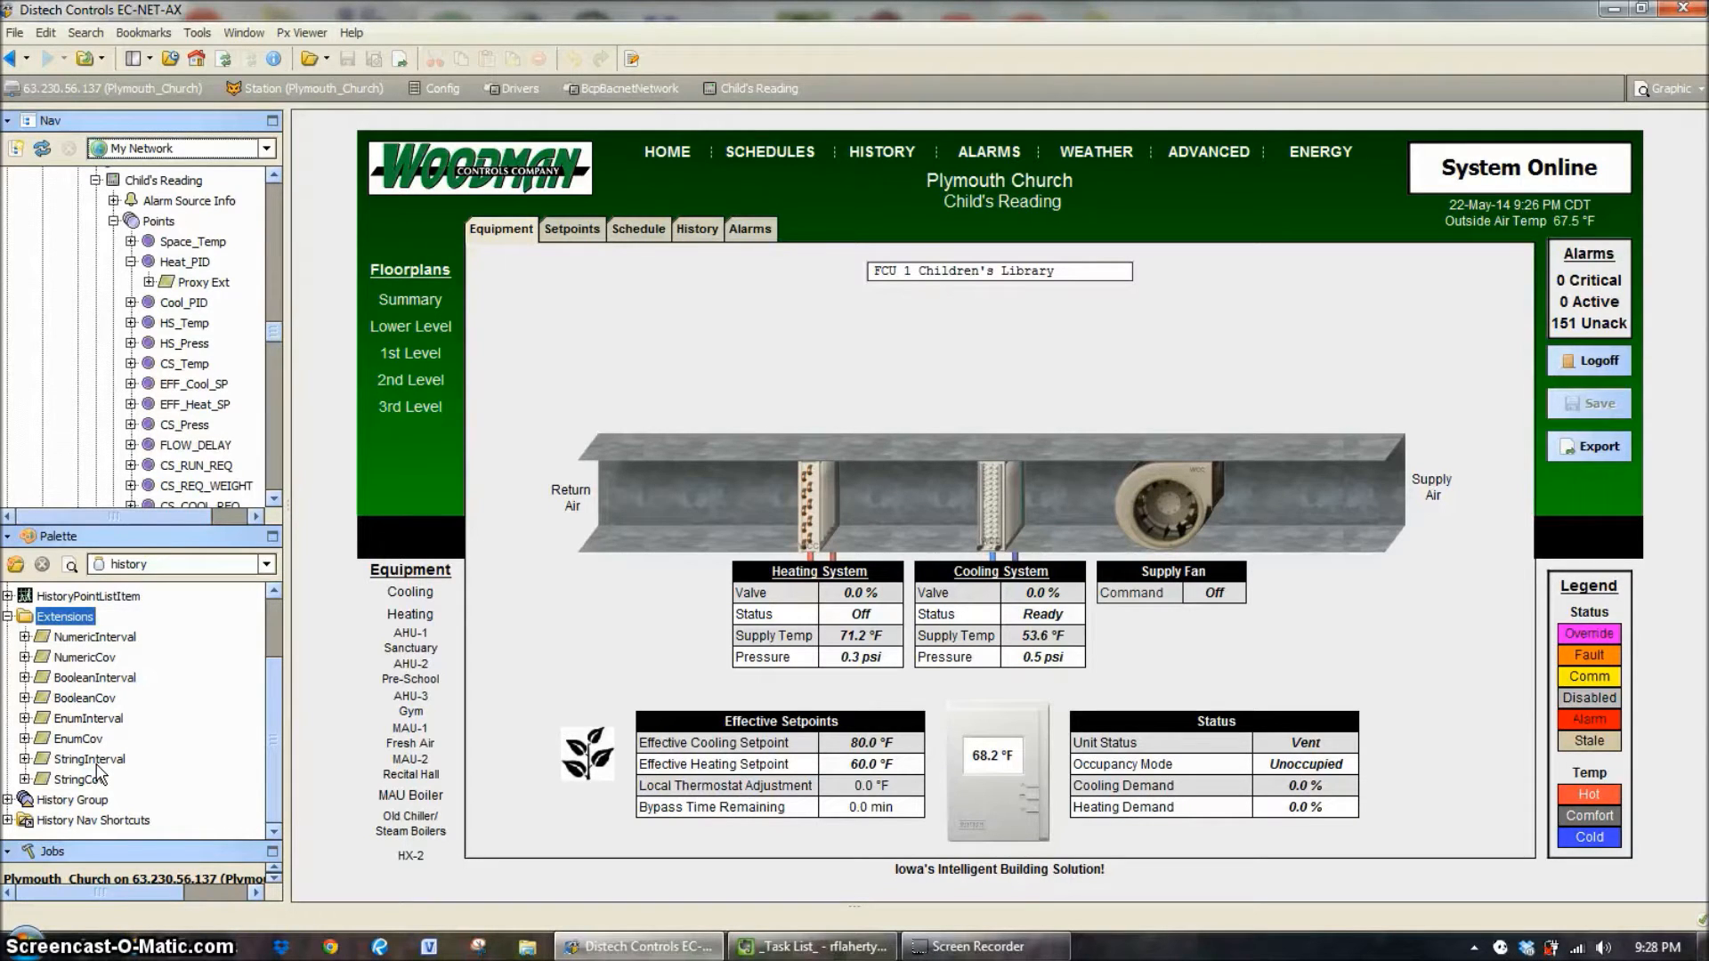
Review the palette's NumericInterval and NumericCov extension properties, setting the NumericCov Change Tolerance to 0.50
double_click(107, 637)
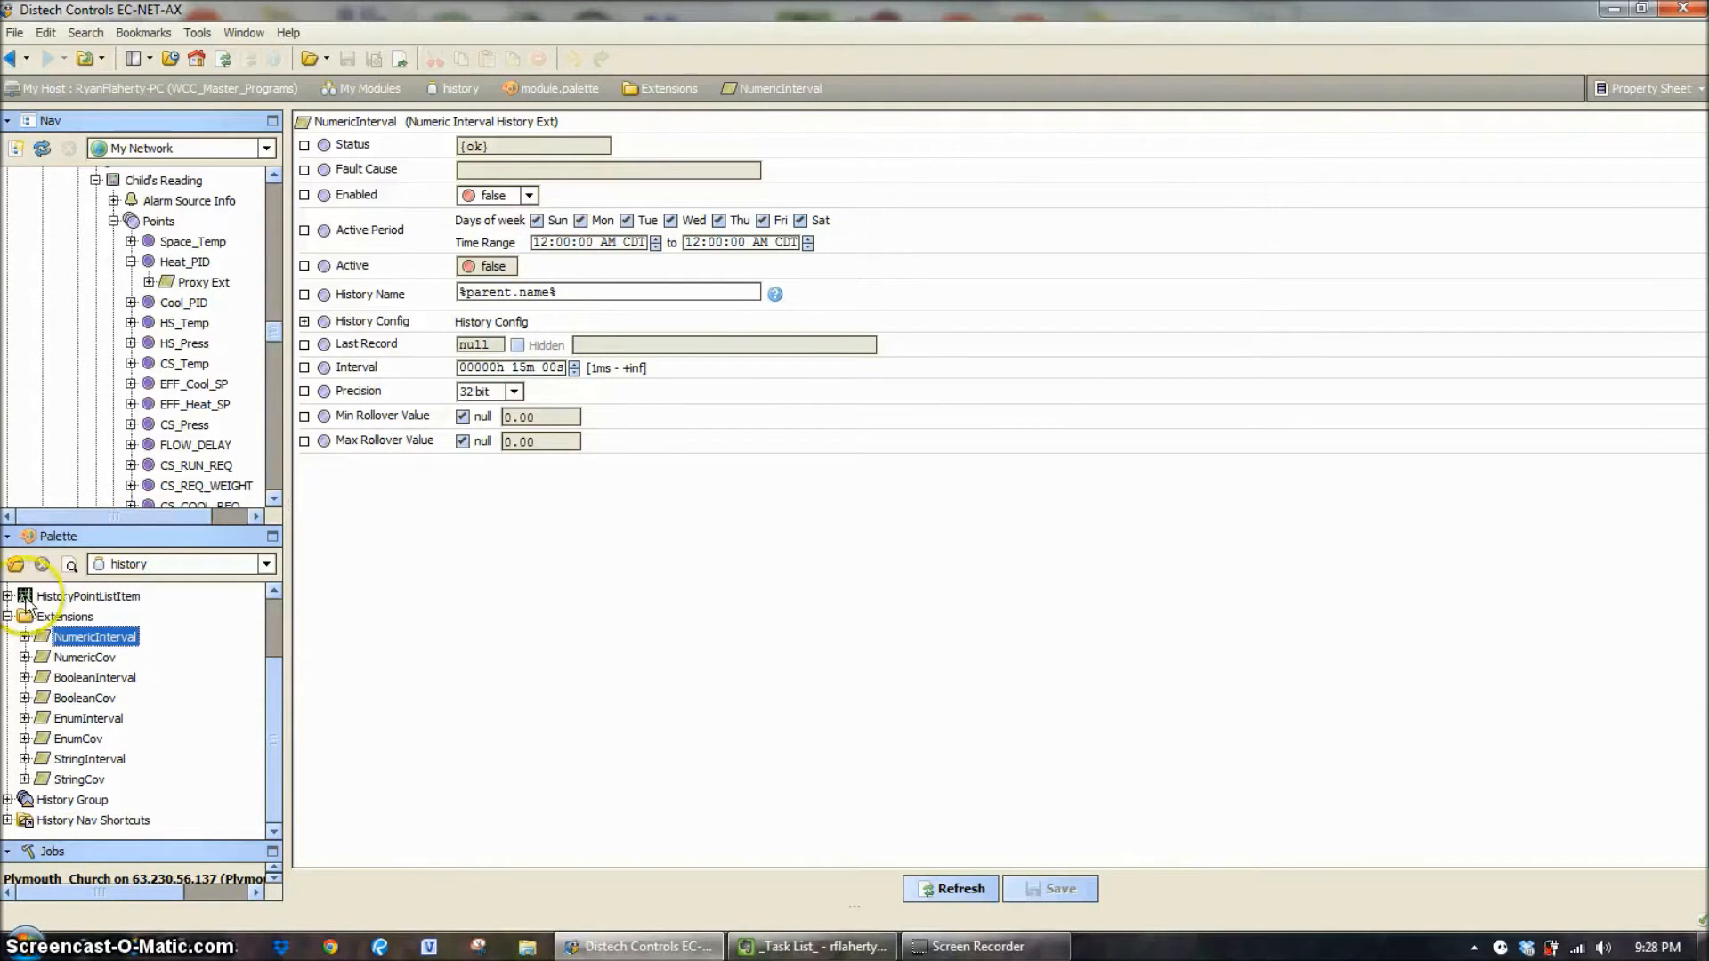
double_click(85, 656)
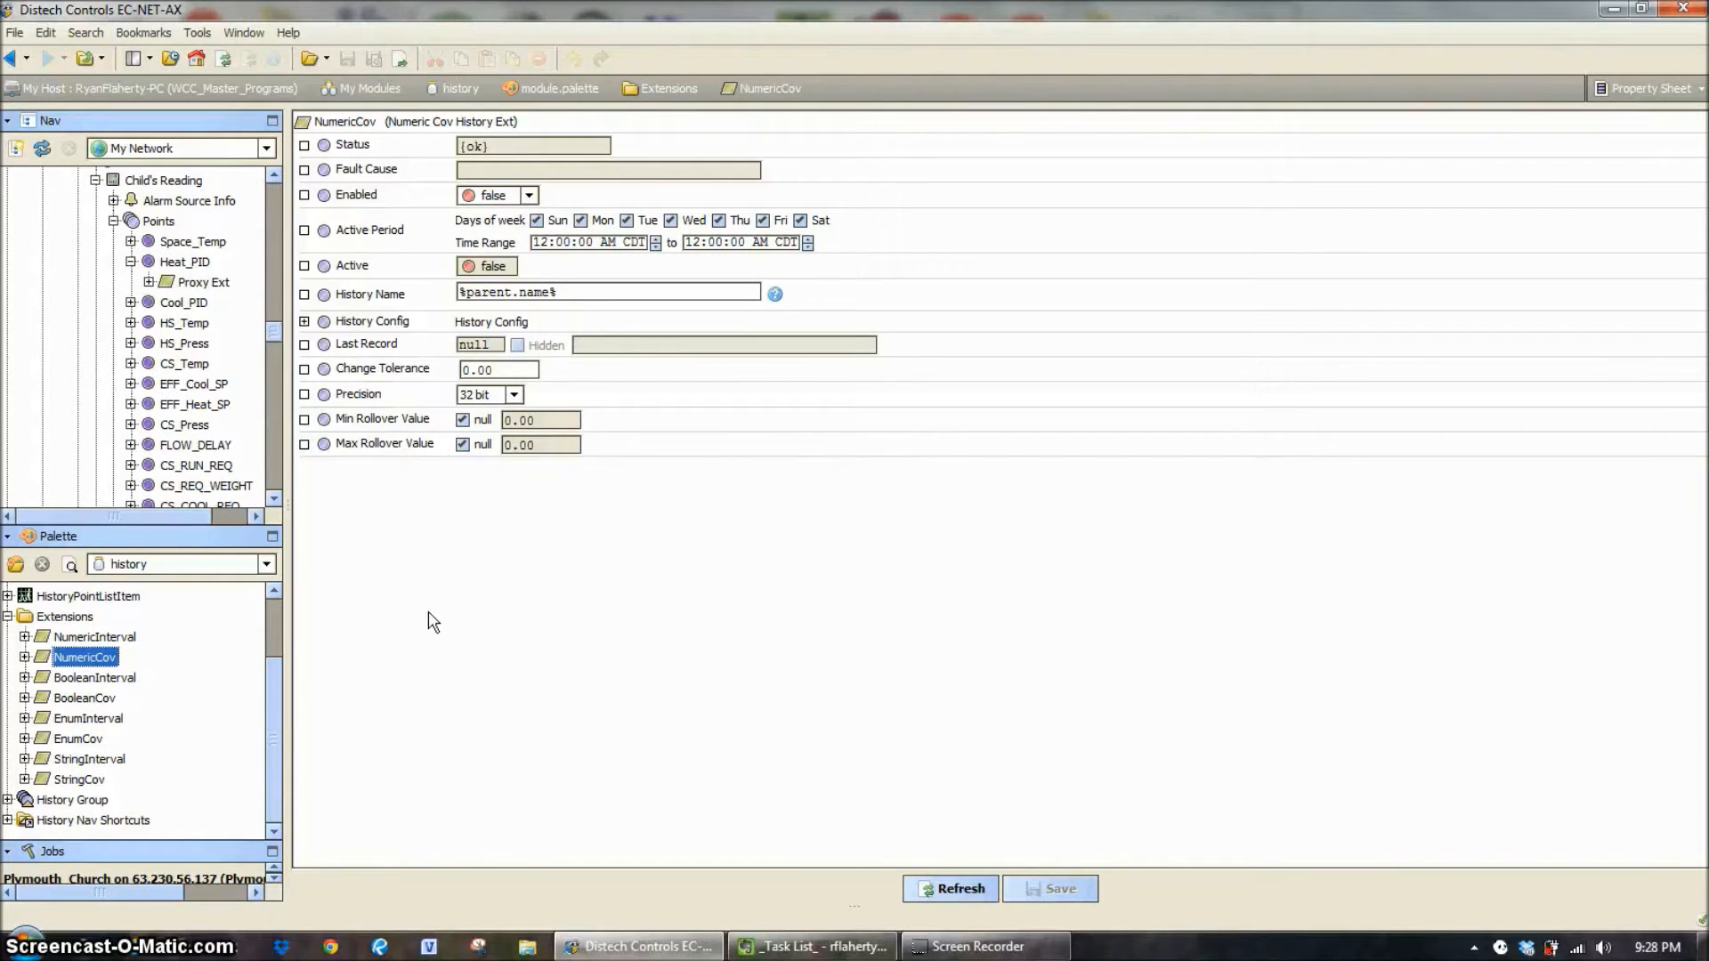
double_click(532, 372)
text(50)
double_click(489, 369)
Open the properties of the BooleanInterval history extension in the palette
click(83, 700)
click(93, 679)
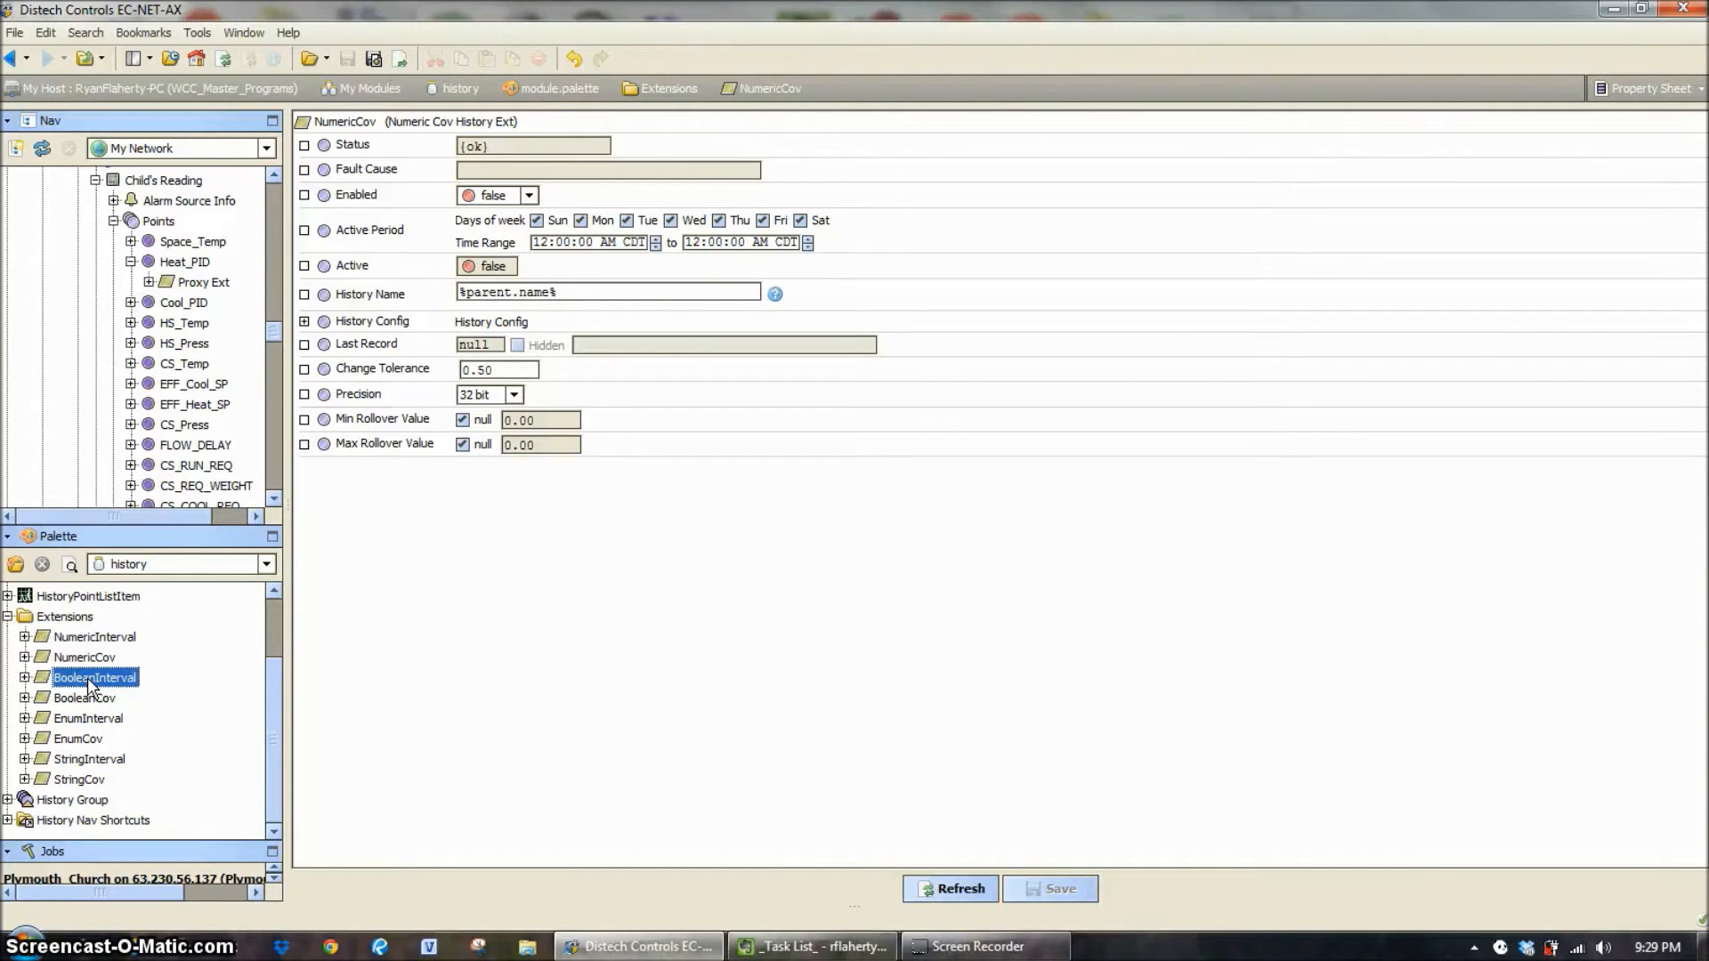
click(88, 682)
double_click(88, 682)
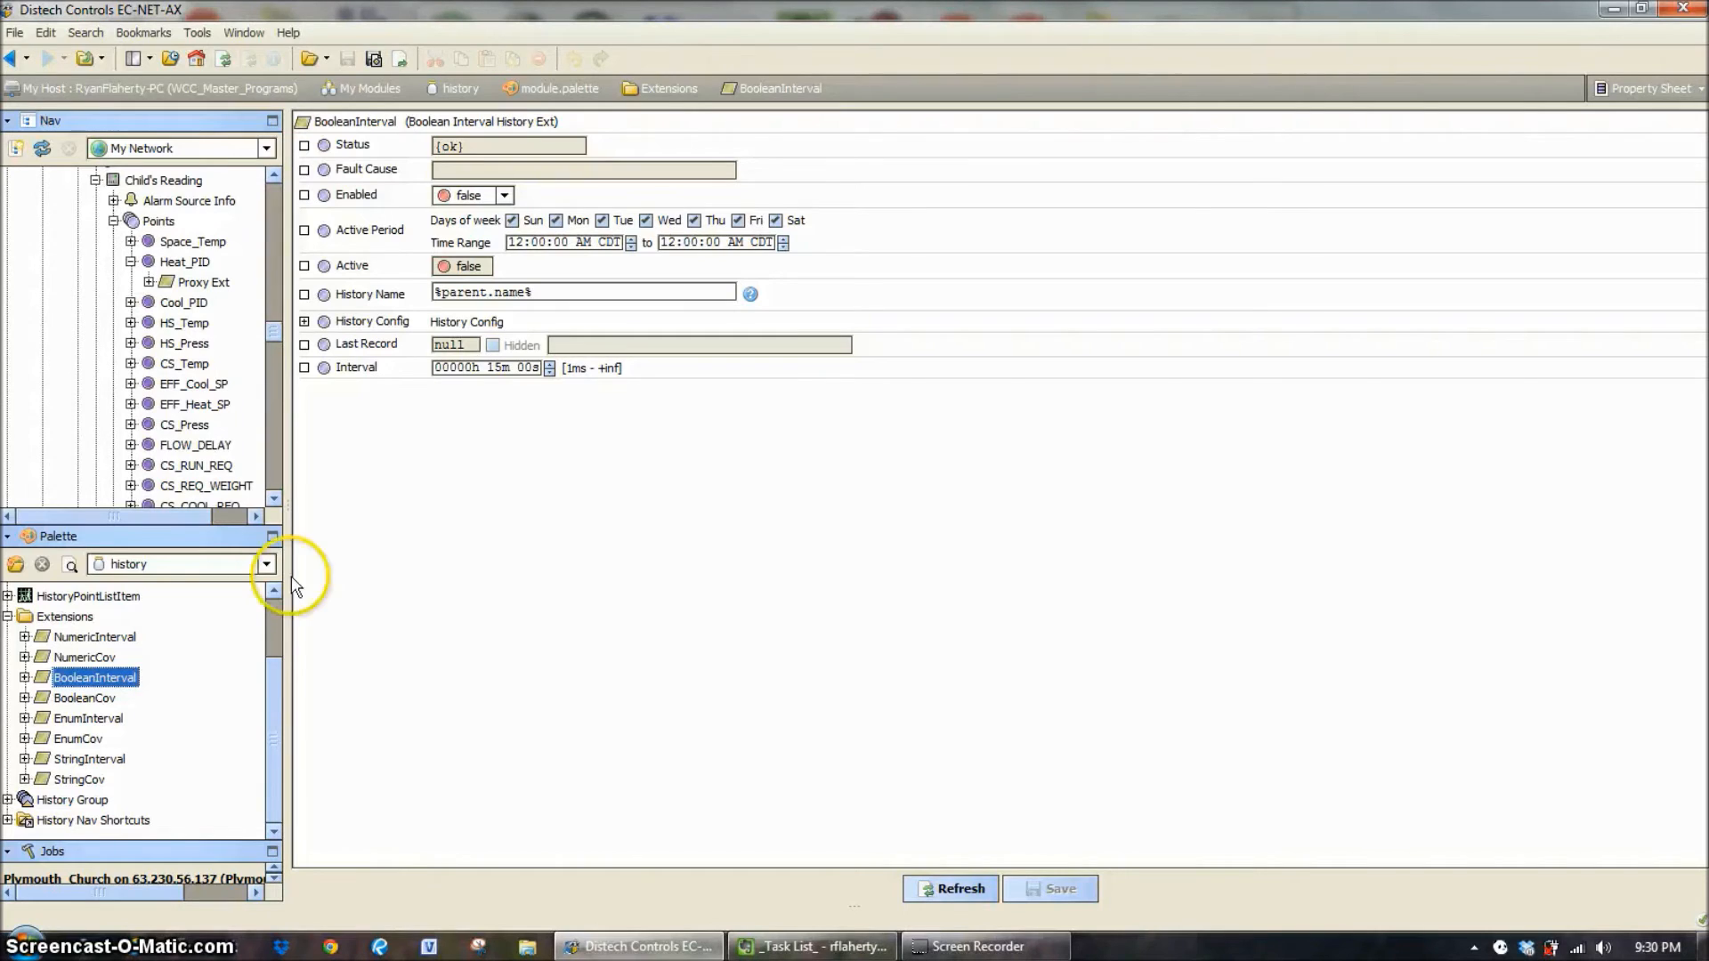
Add a NumericInterval history extension to the Heat_PID point, keeping the name NumericInterval
click(188, 259)
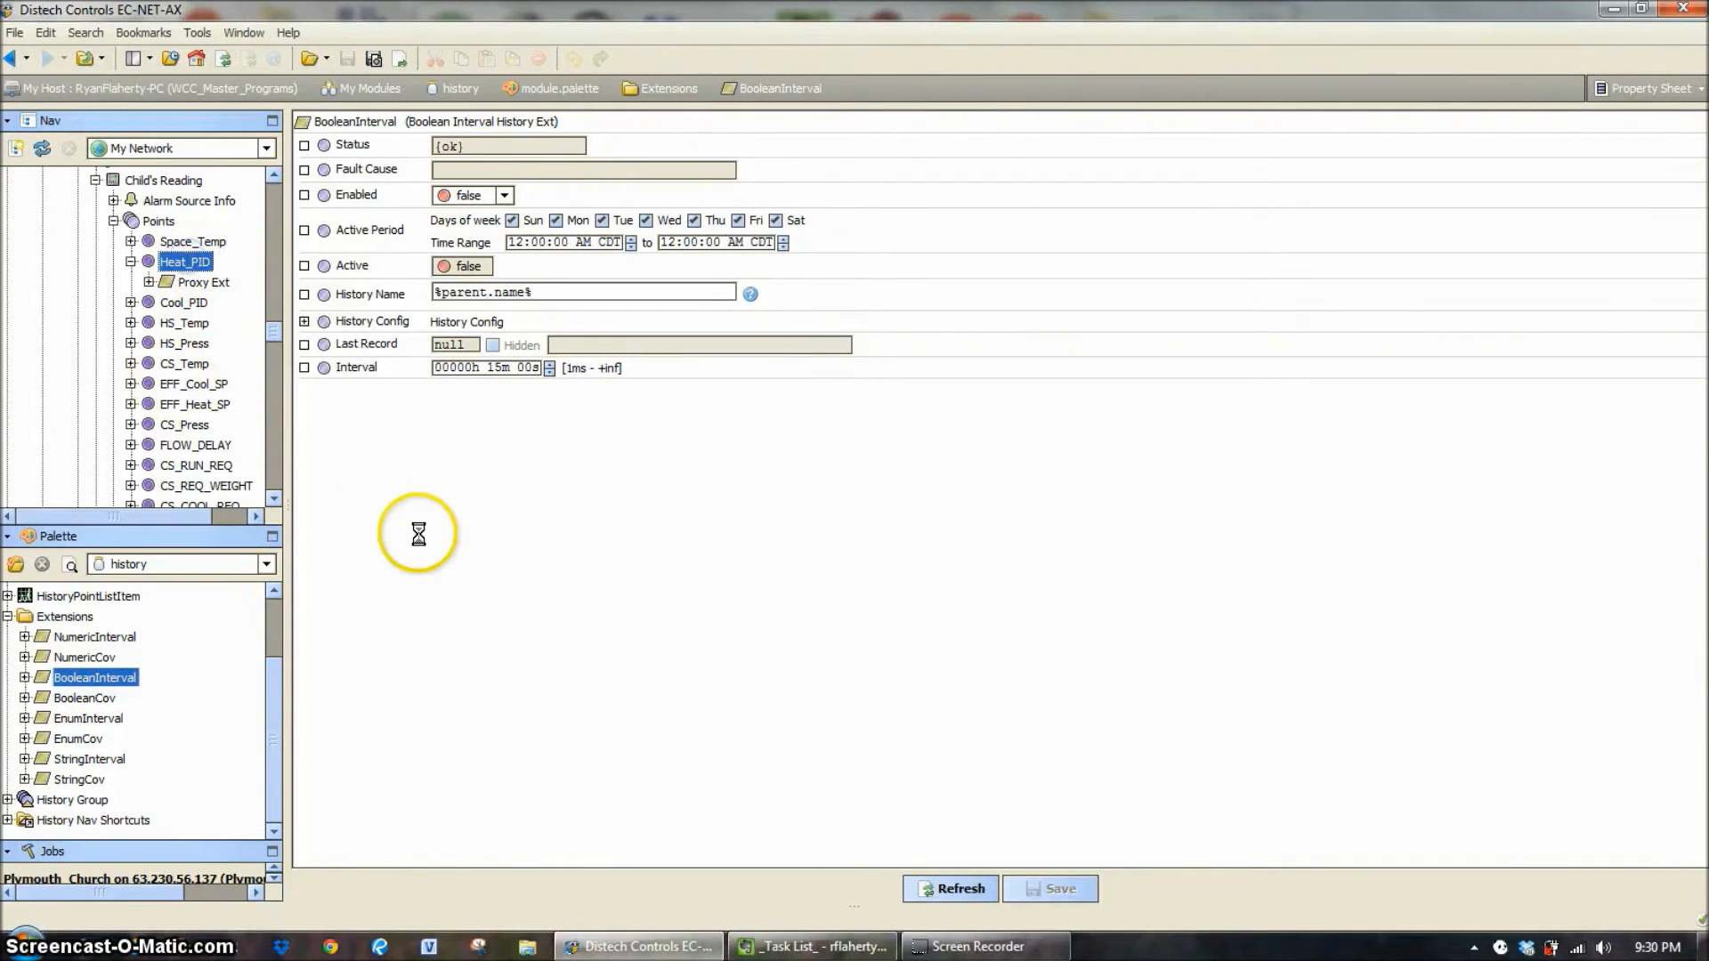
click(97, 637)
drag(102, 637, 167, 264)
click(899, 452)
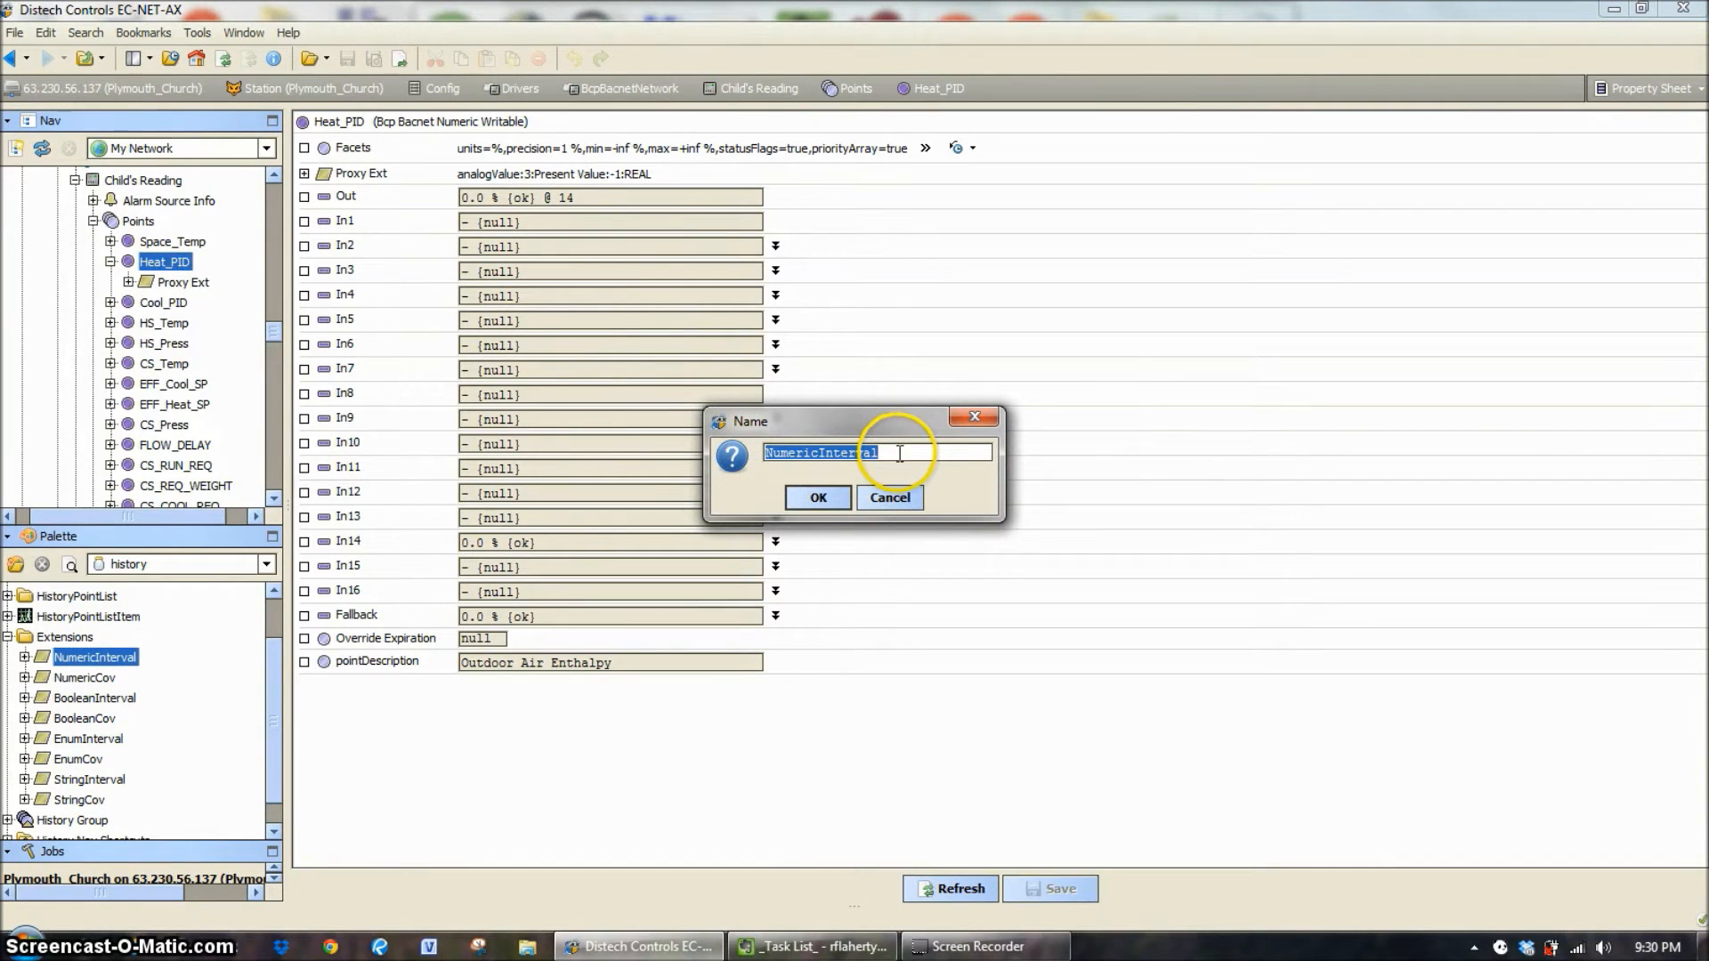
click(817, 502)
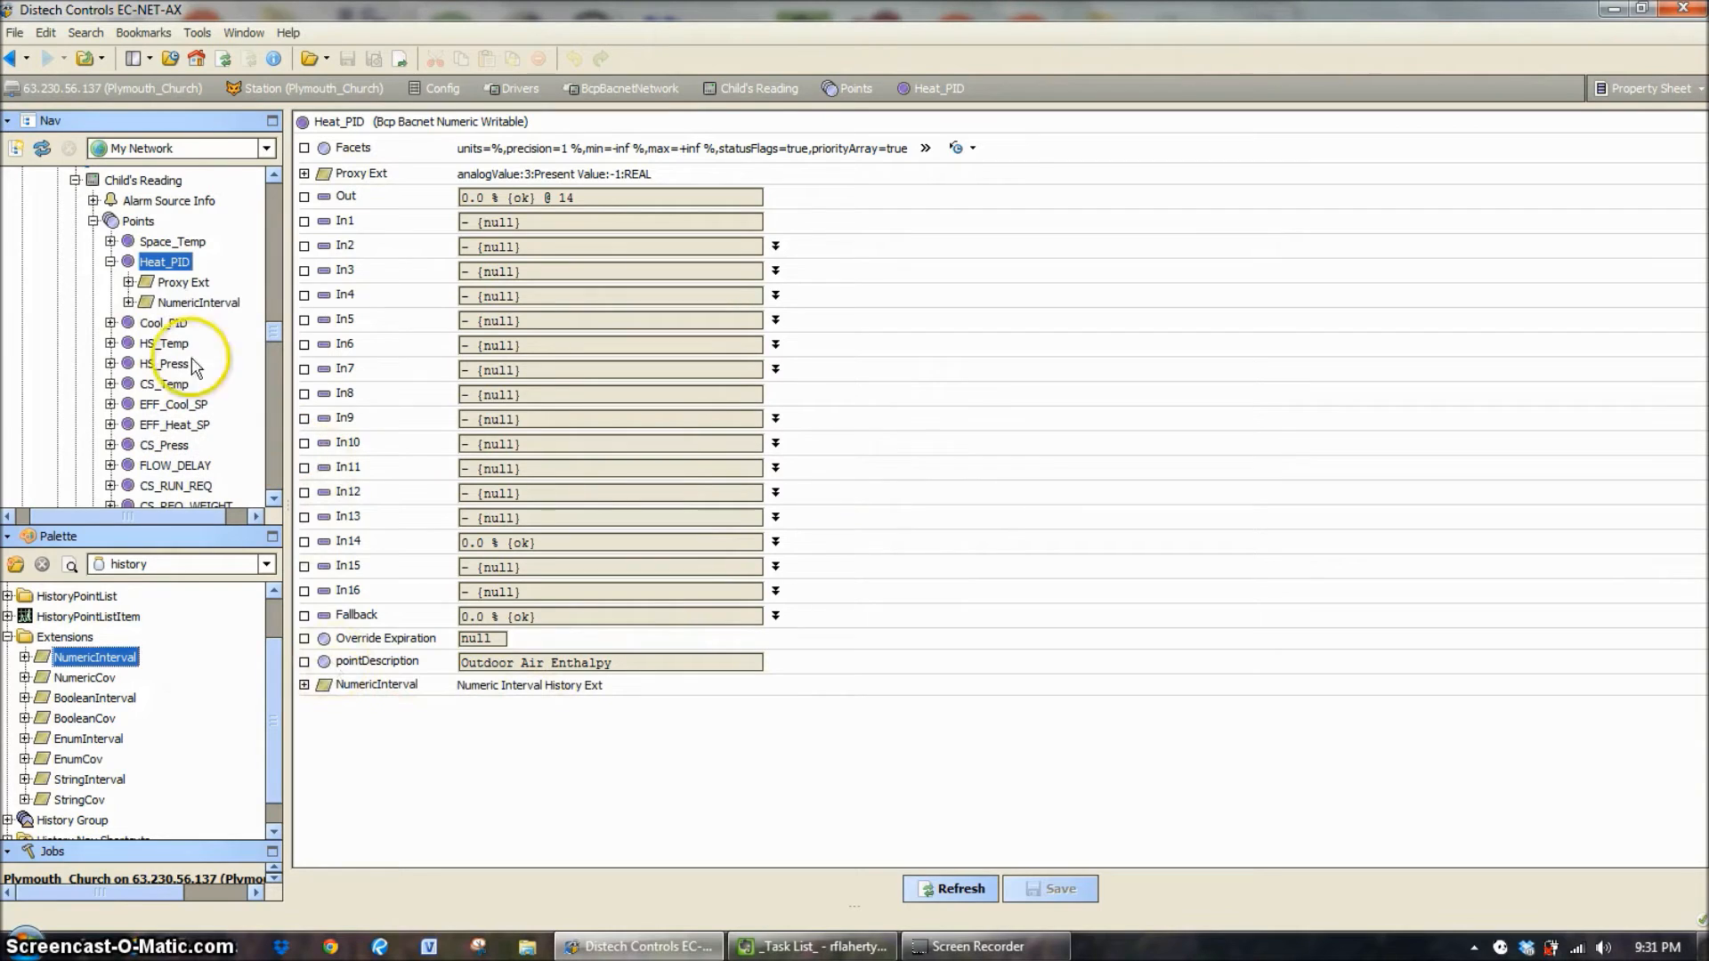
Open the properties of Heat_PID's NumericInterval extension and review its Enabled, Active and History Name settings
click(197, 304)
double_click(198, 303)
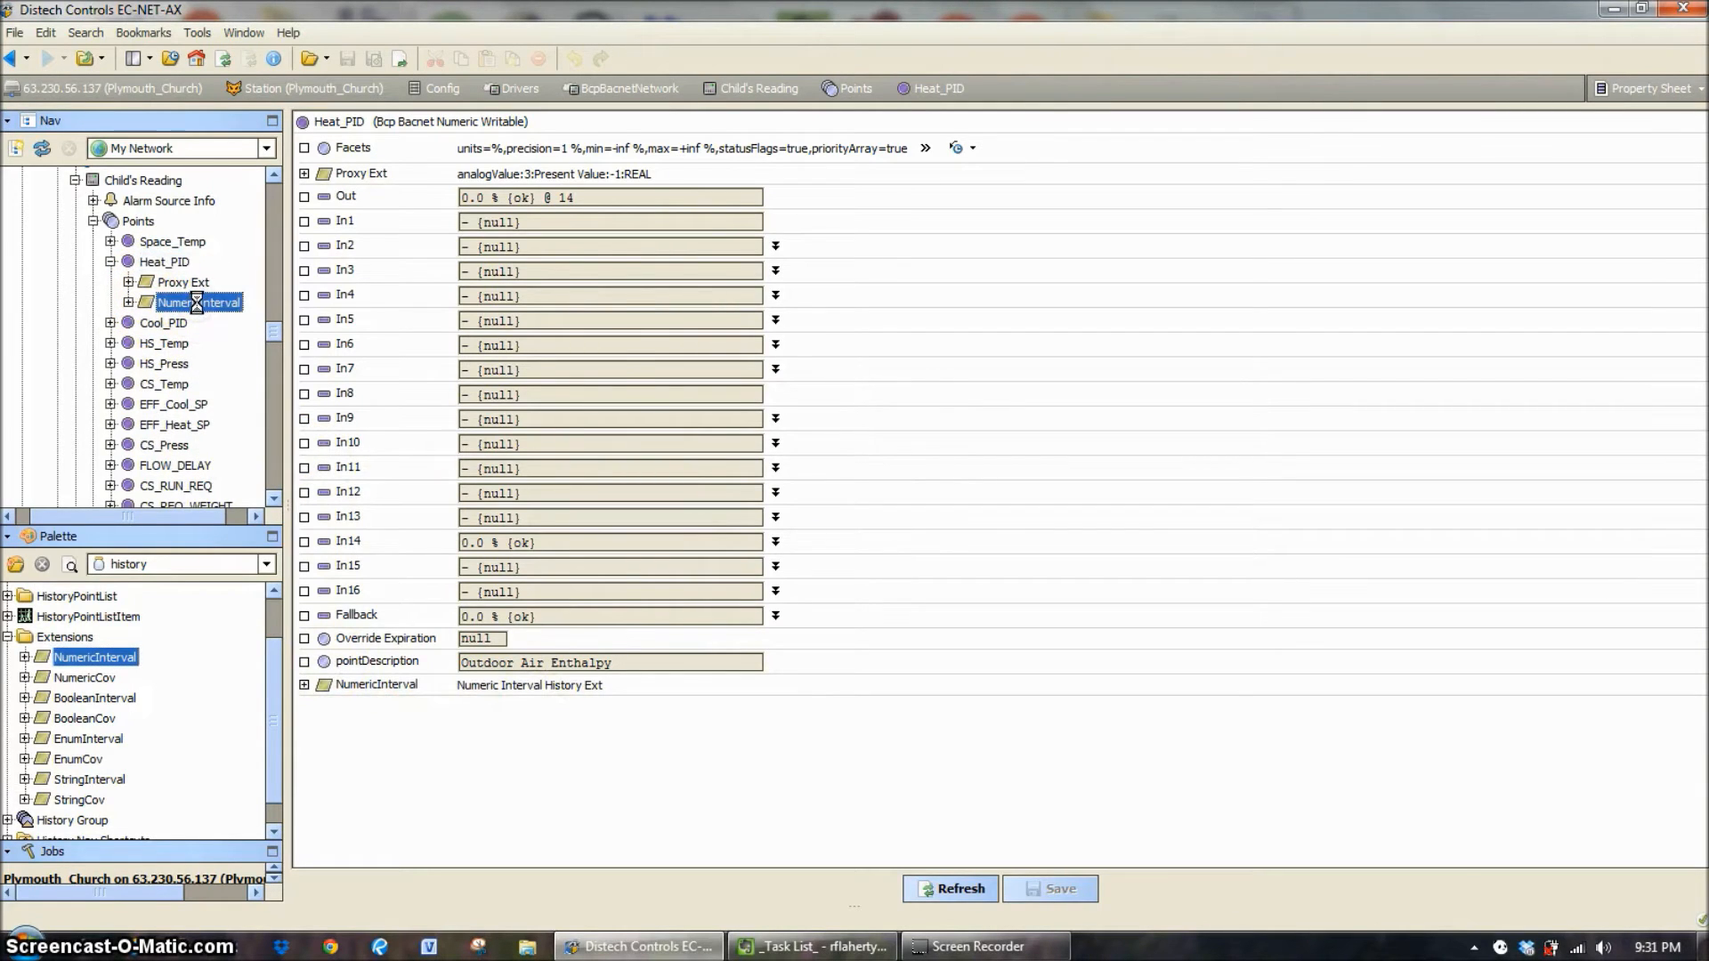
click(537, 214)
click(528, 195)
click(544, 269)
drag(568, 293, 450, 295)
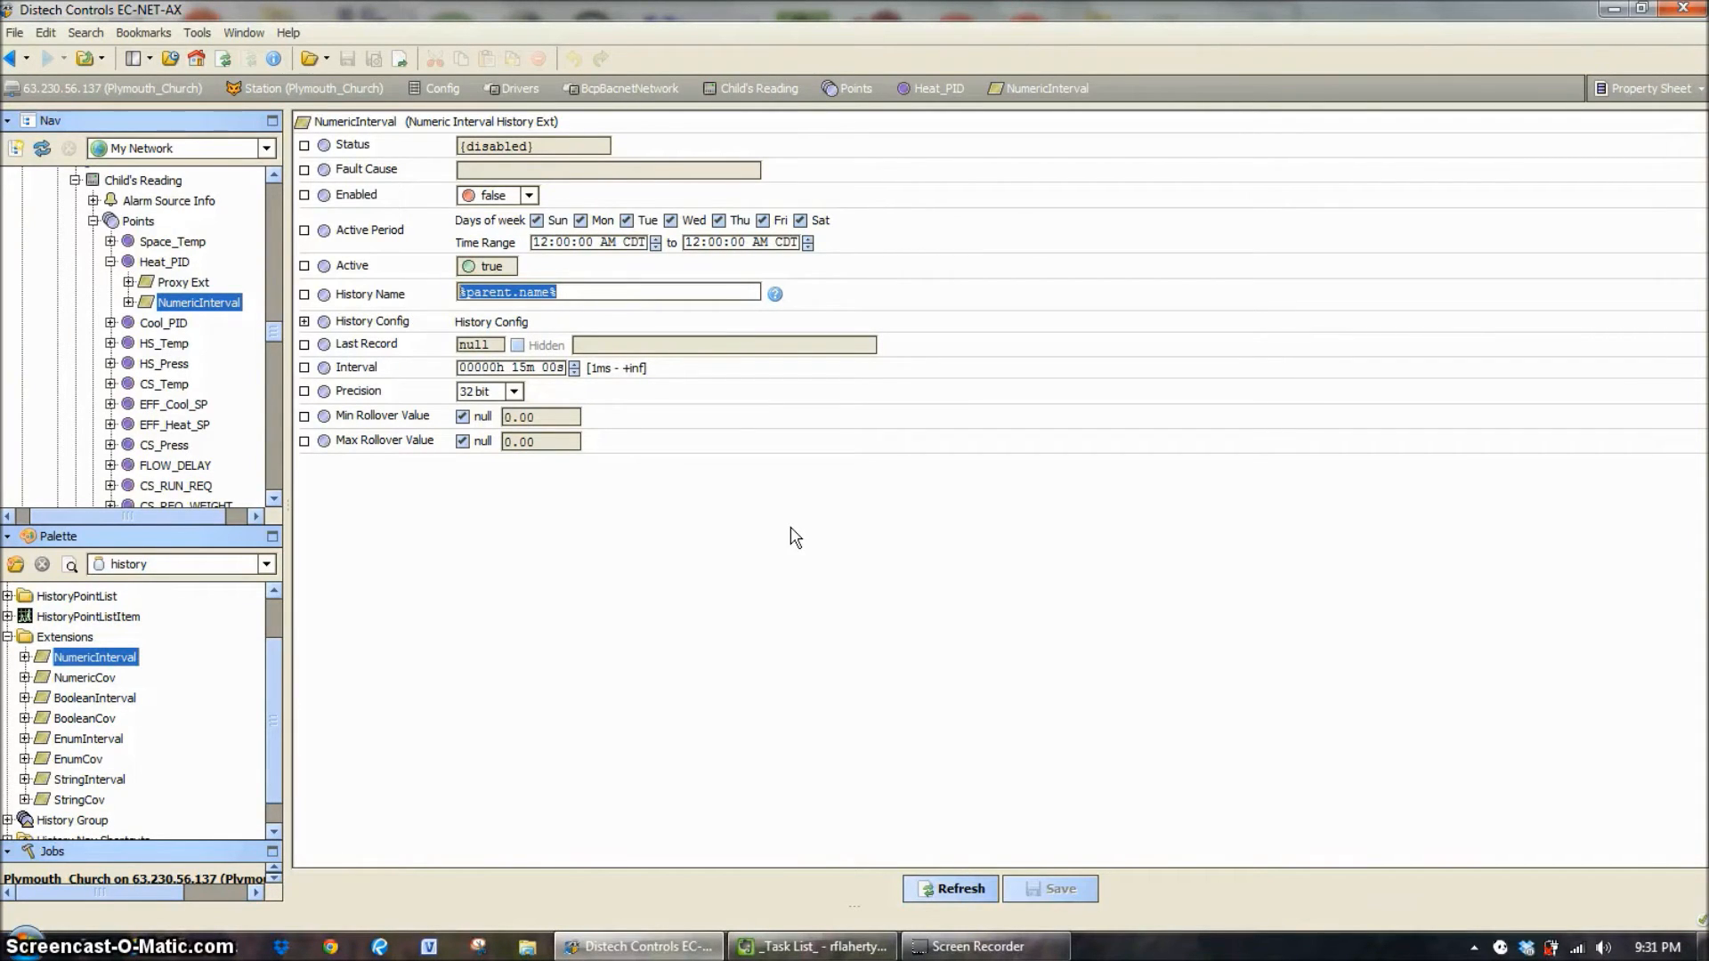
Extend the History Name of Heat_PID's NumericInterval to %parent.parent.parent.name%
click(518, 295)
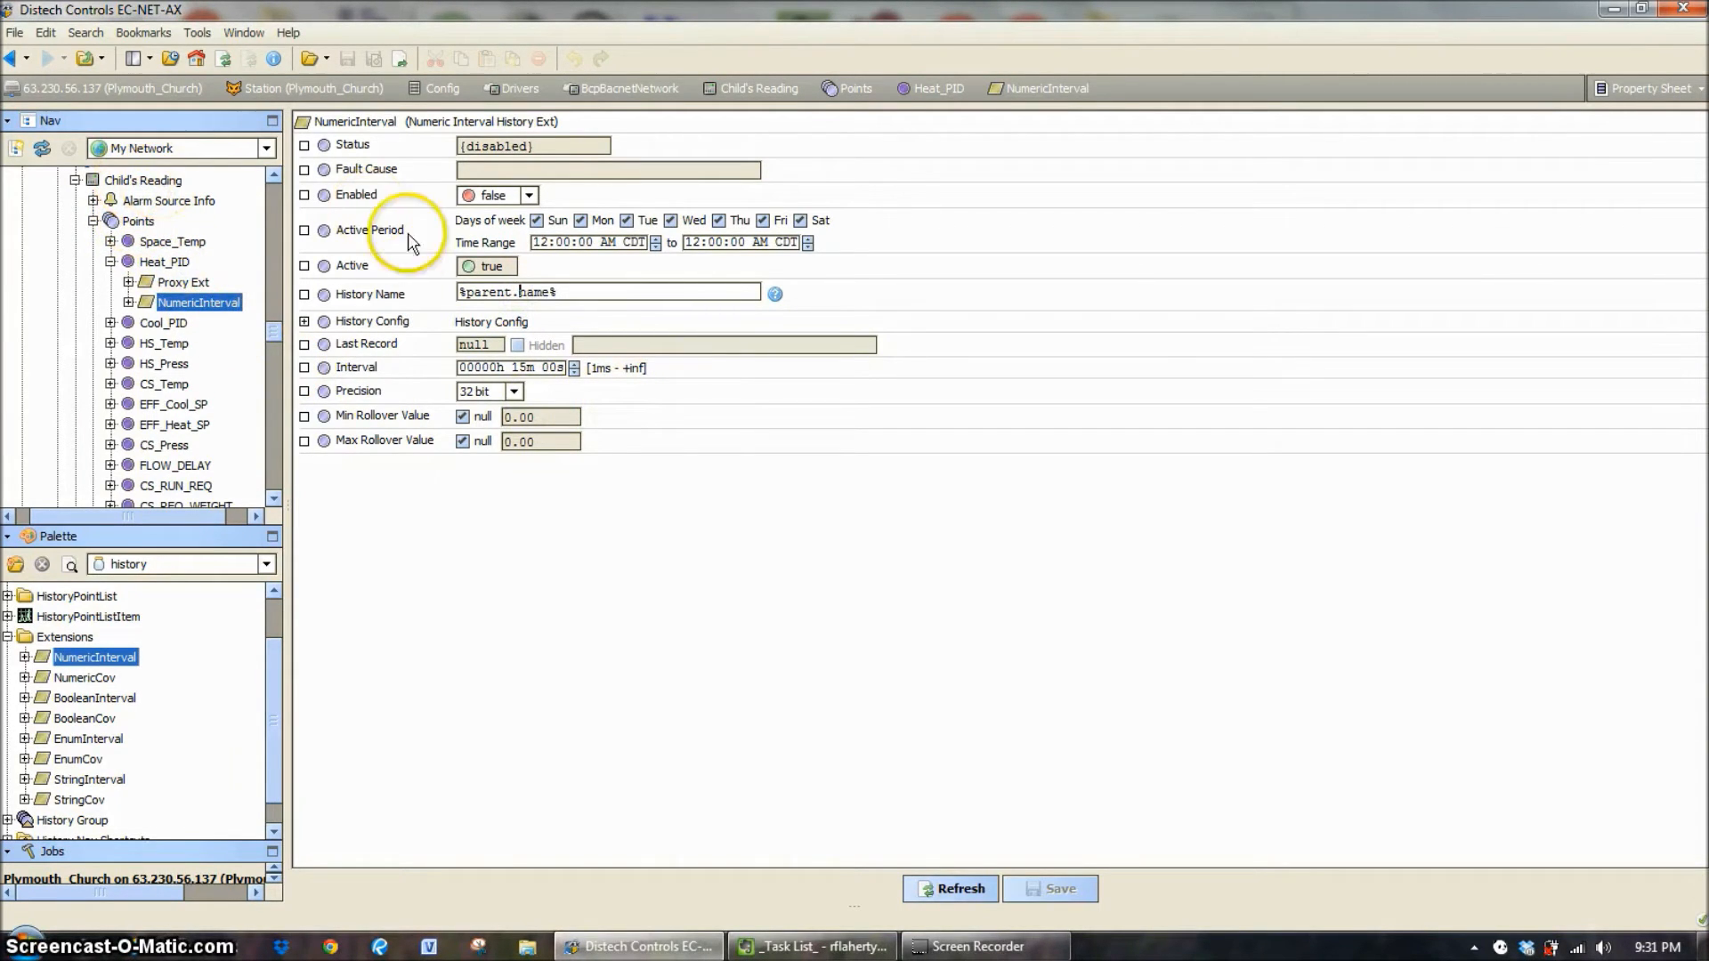
text(parent.a)
key(BackSpace)
text(parent.)
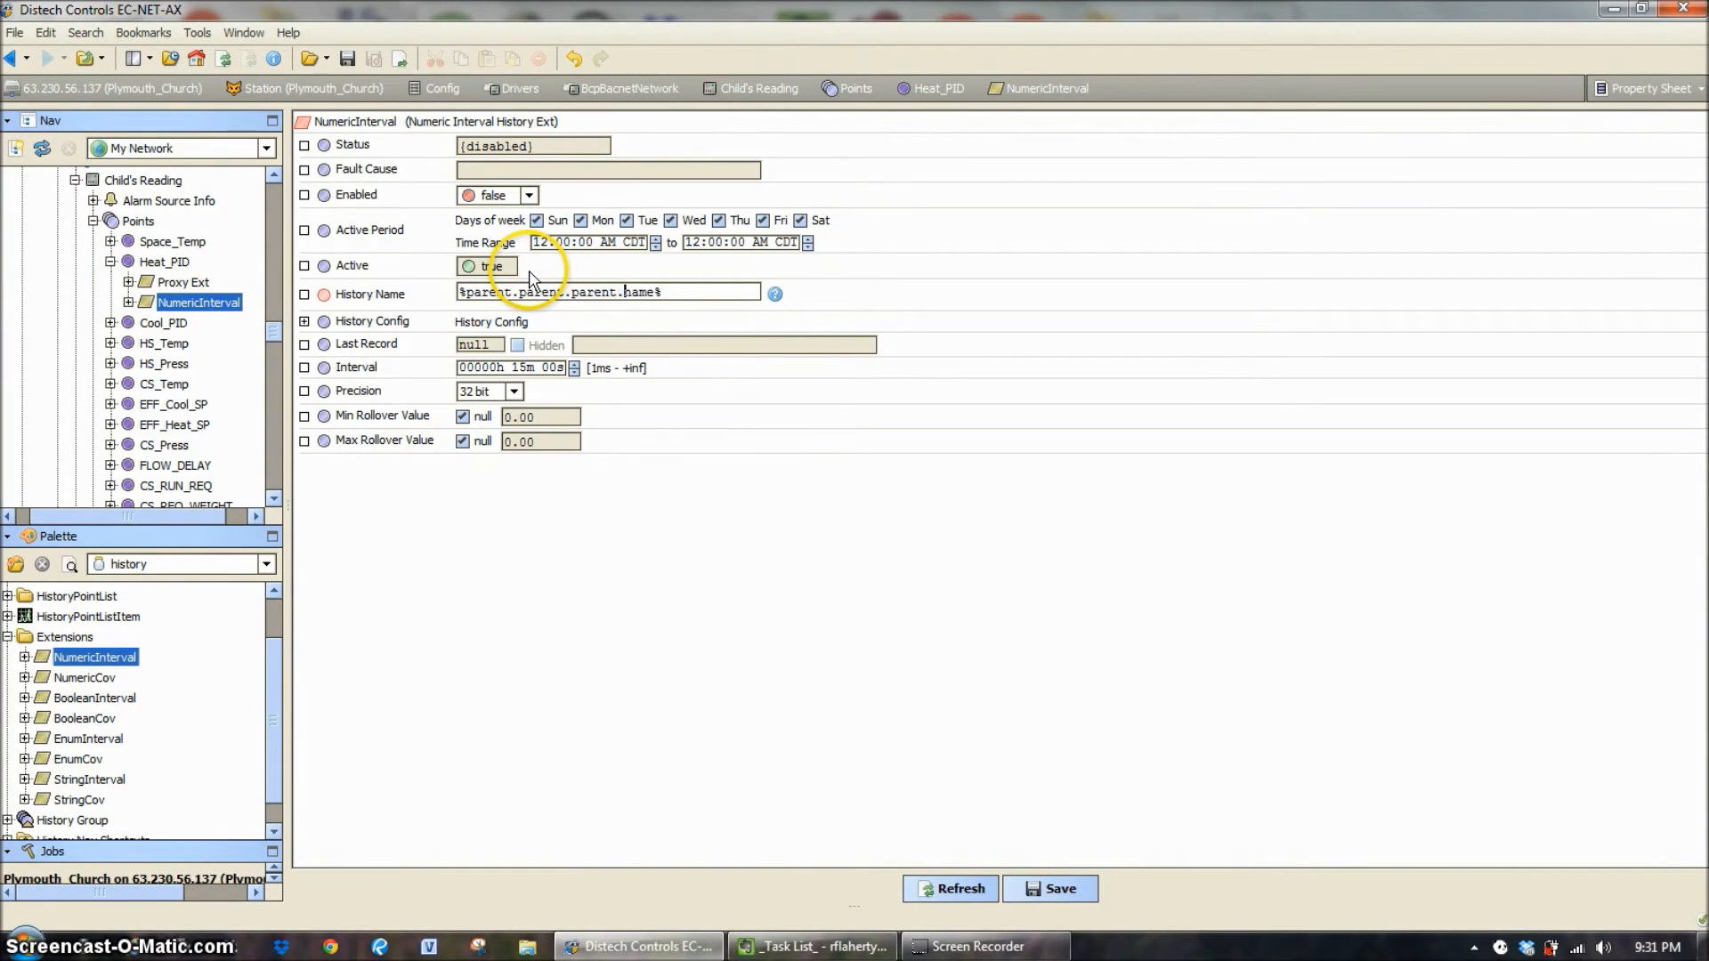
Append ", %parent.name%" to the History Name and save the extension
click(144, 180)
click(690, 294)
text(,)
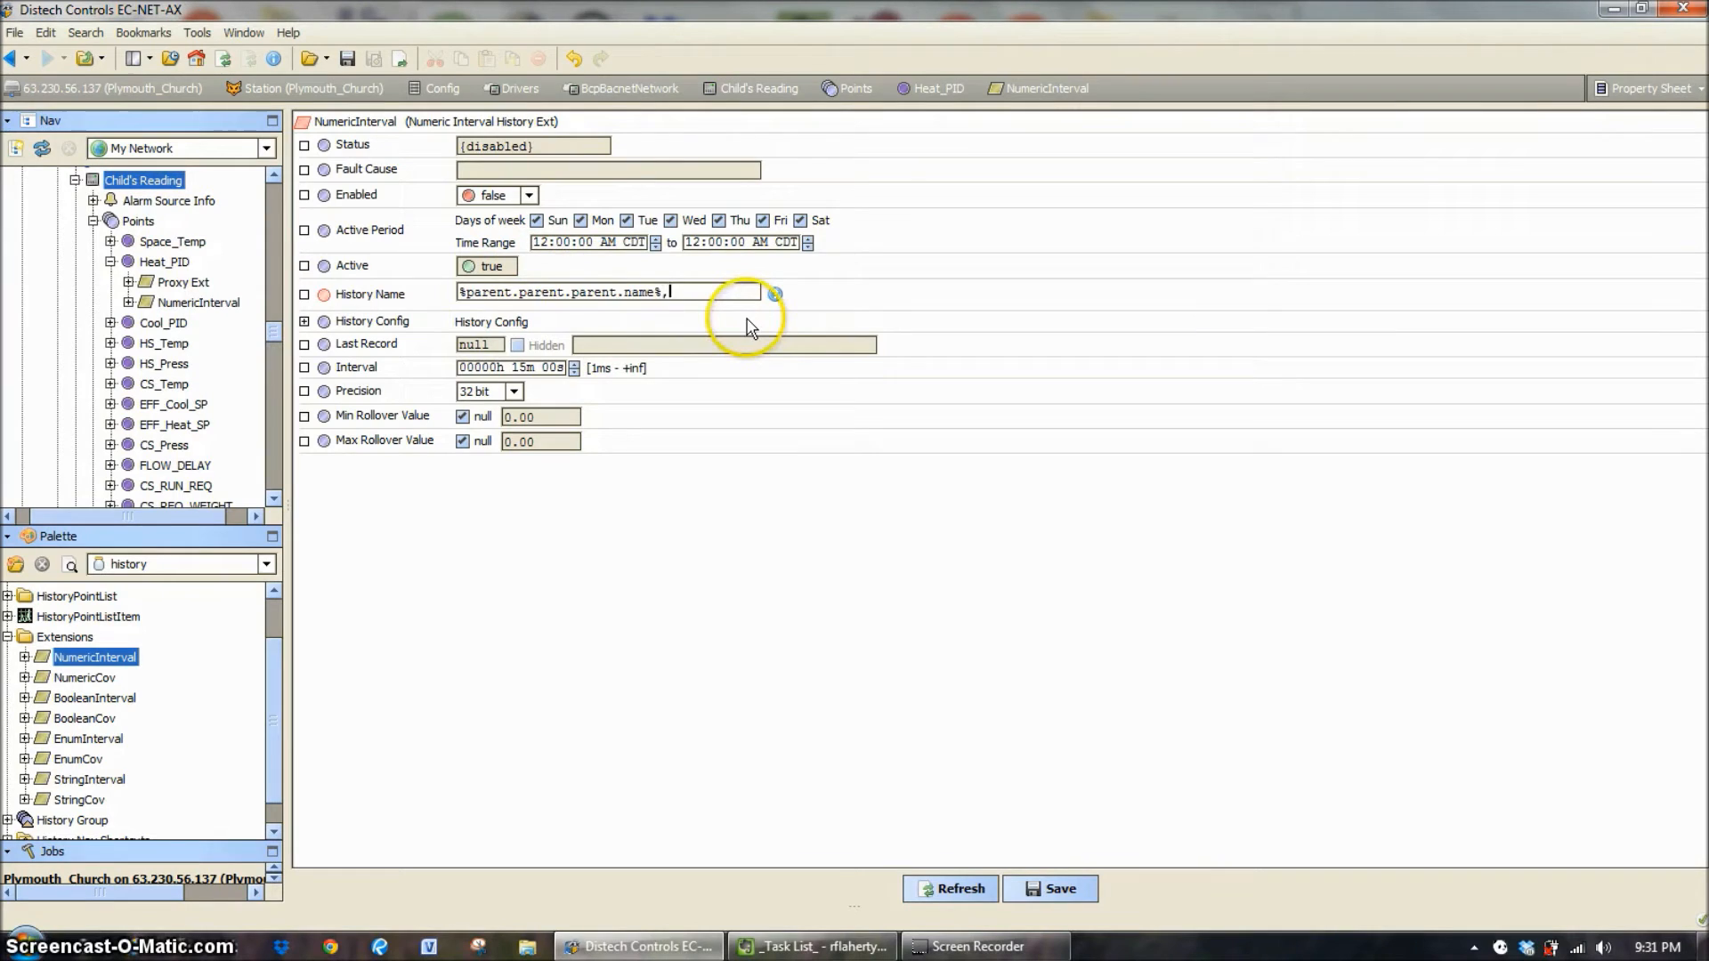
click(570, 293)
drag(570, 294, 664, 294)
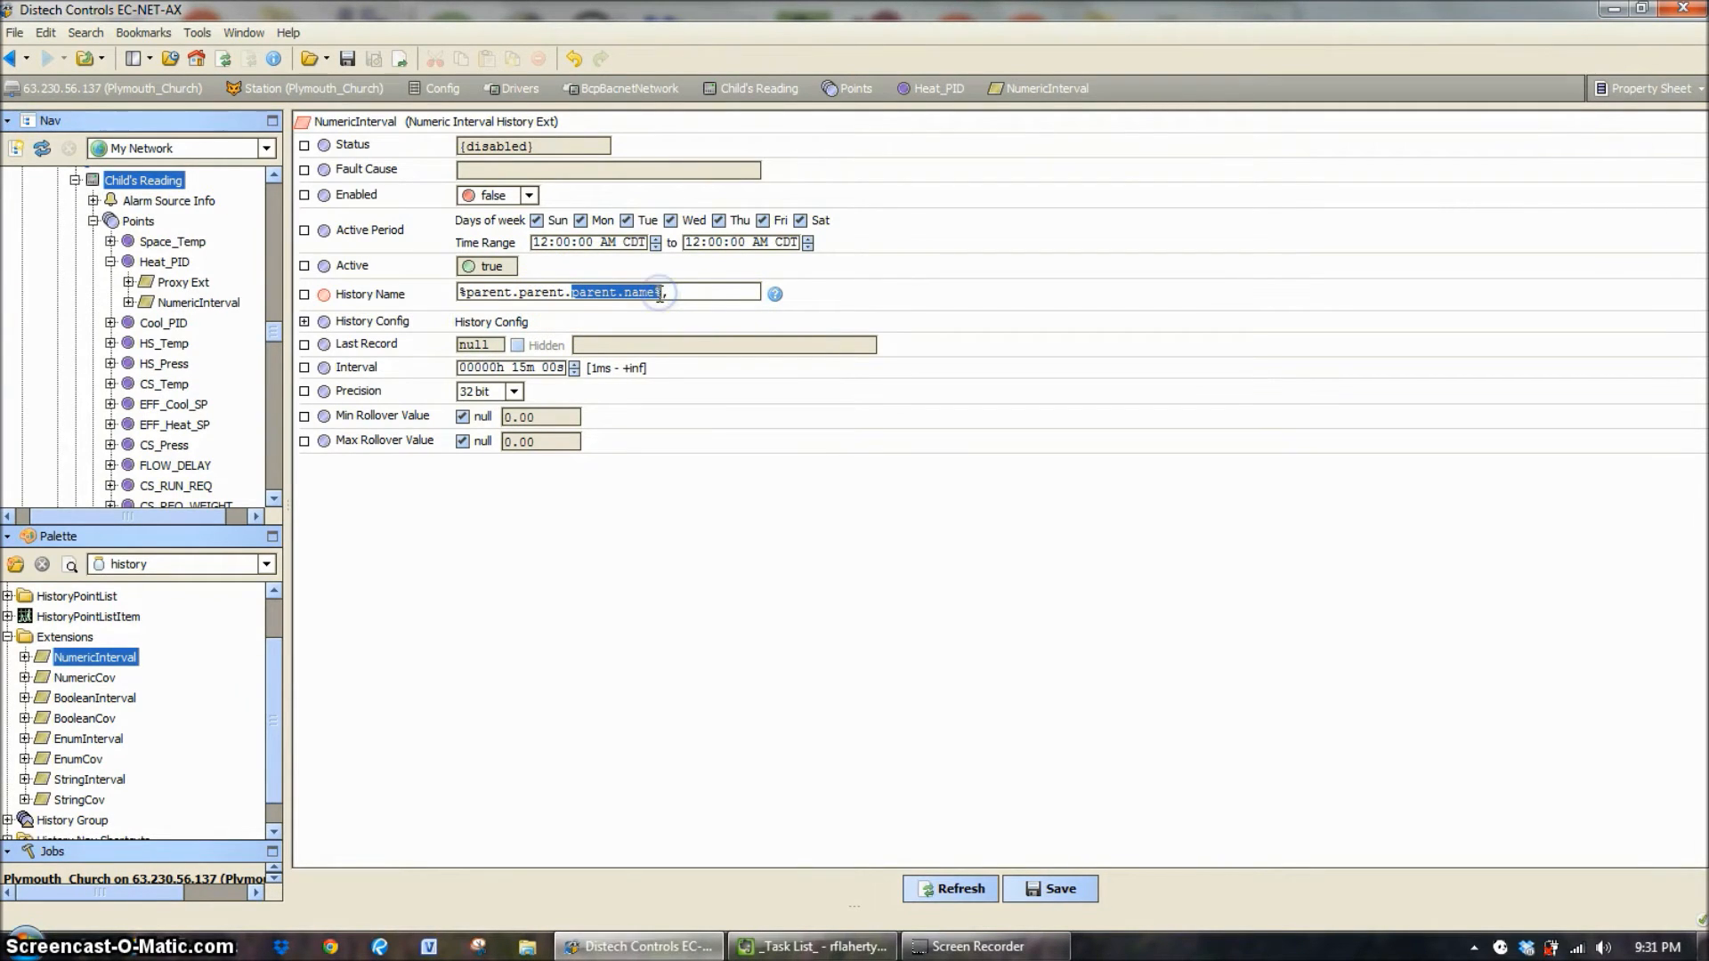
key(ctrl+c)
click(694, 296)
key(ctrl+v)
click(663, 292)
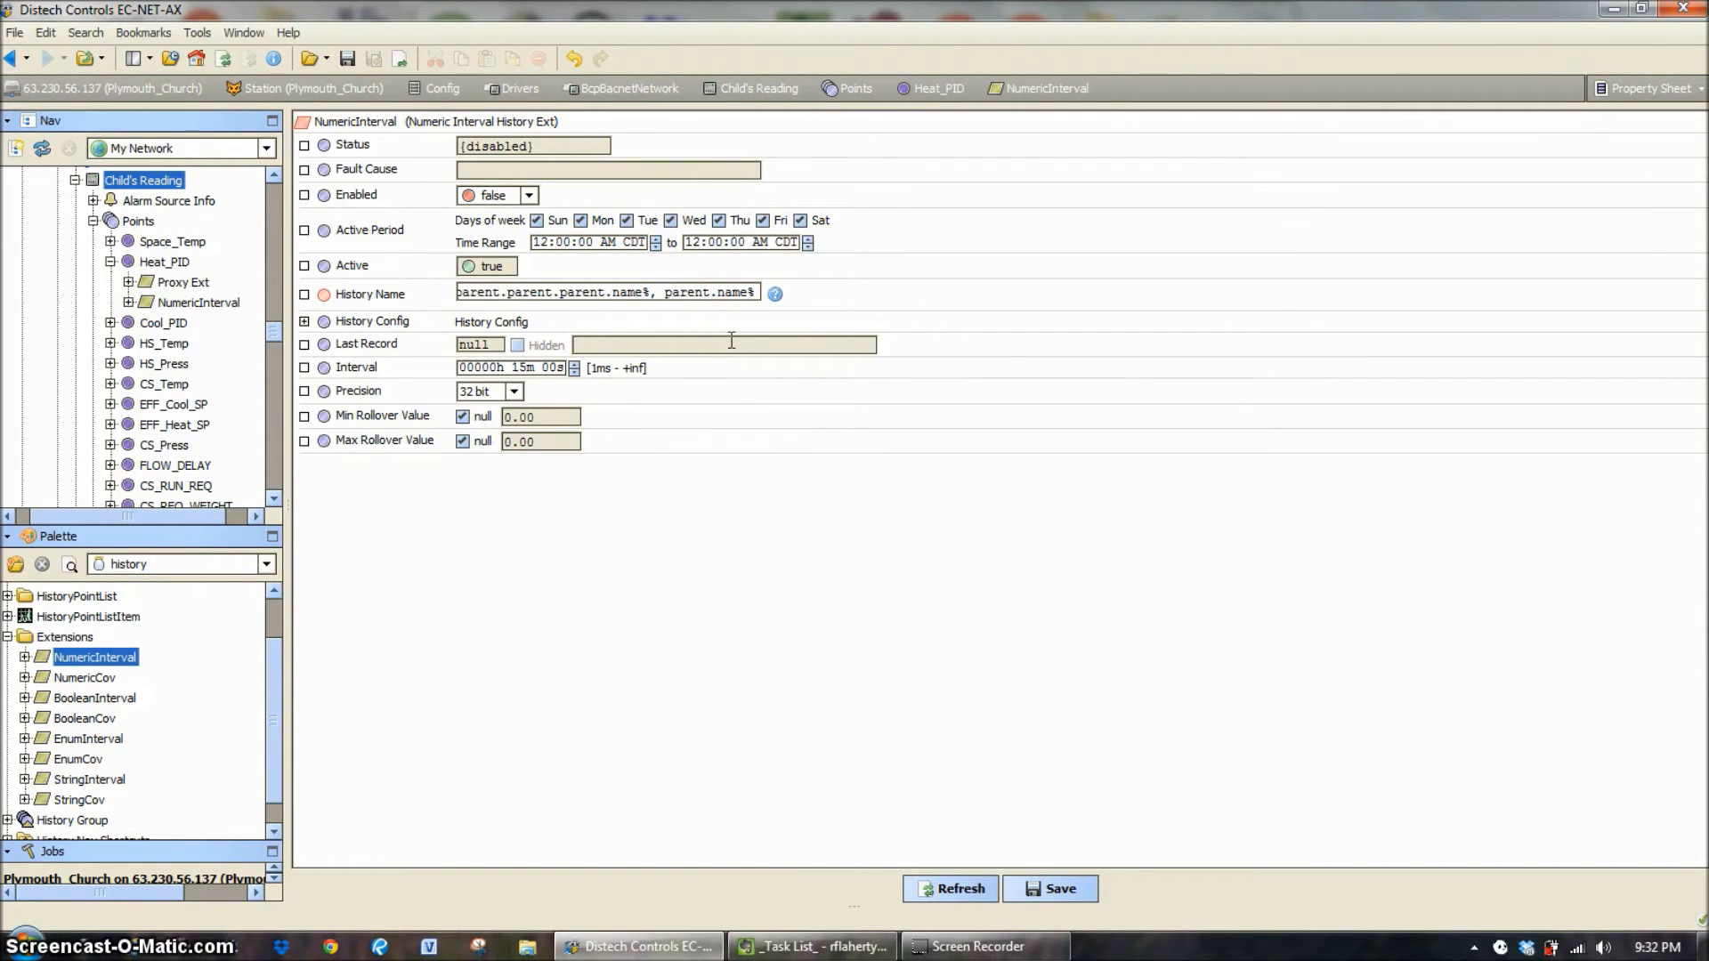
text(%)
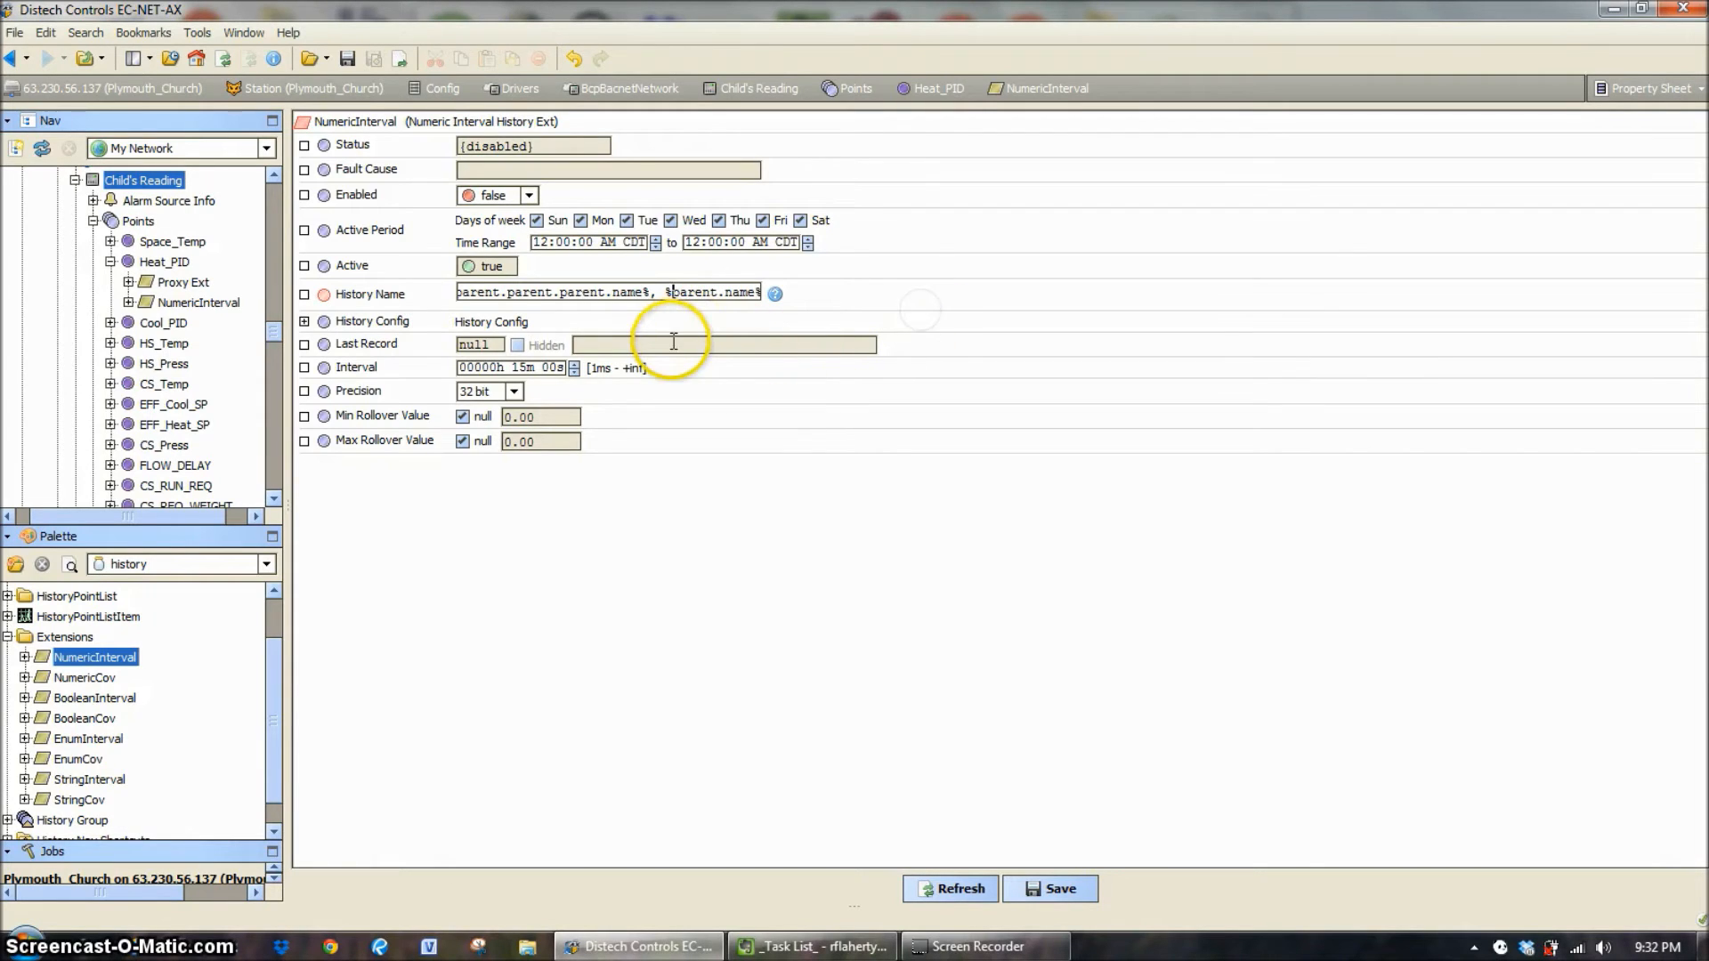
drag(474, 293, 423, 293)
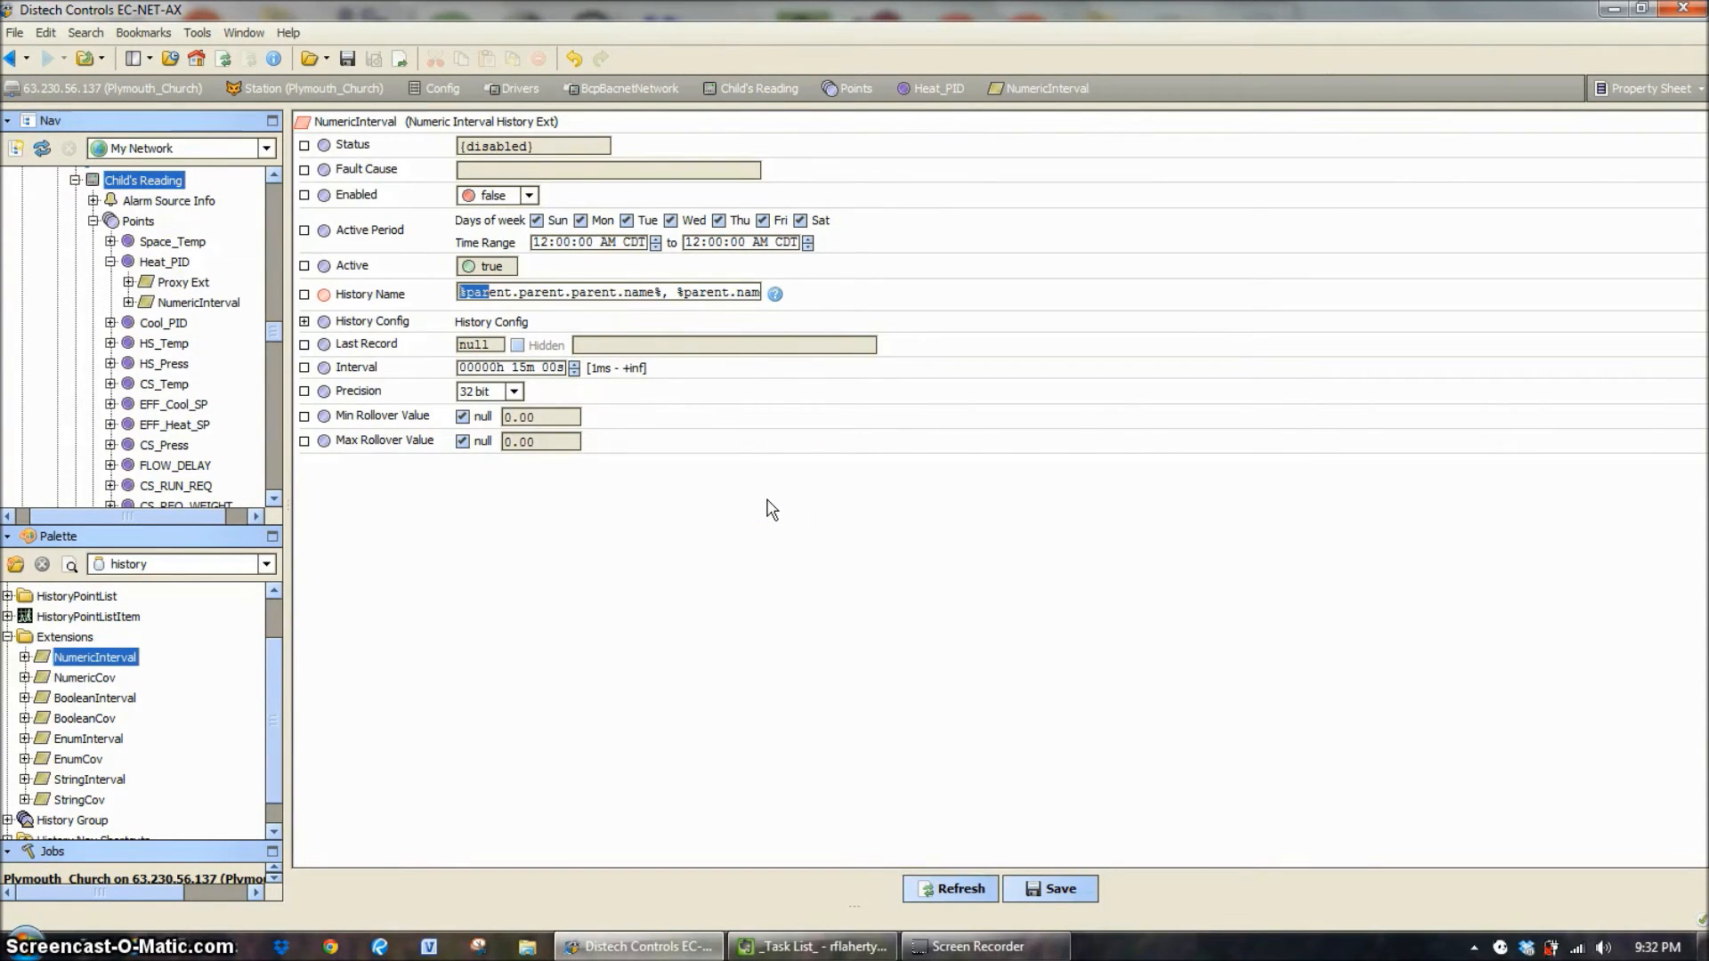
click(1071, 889)
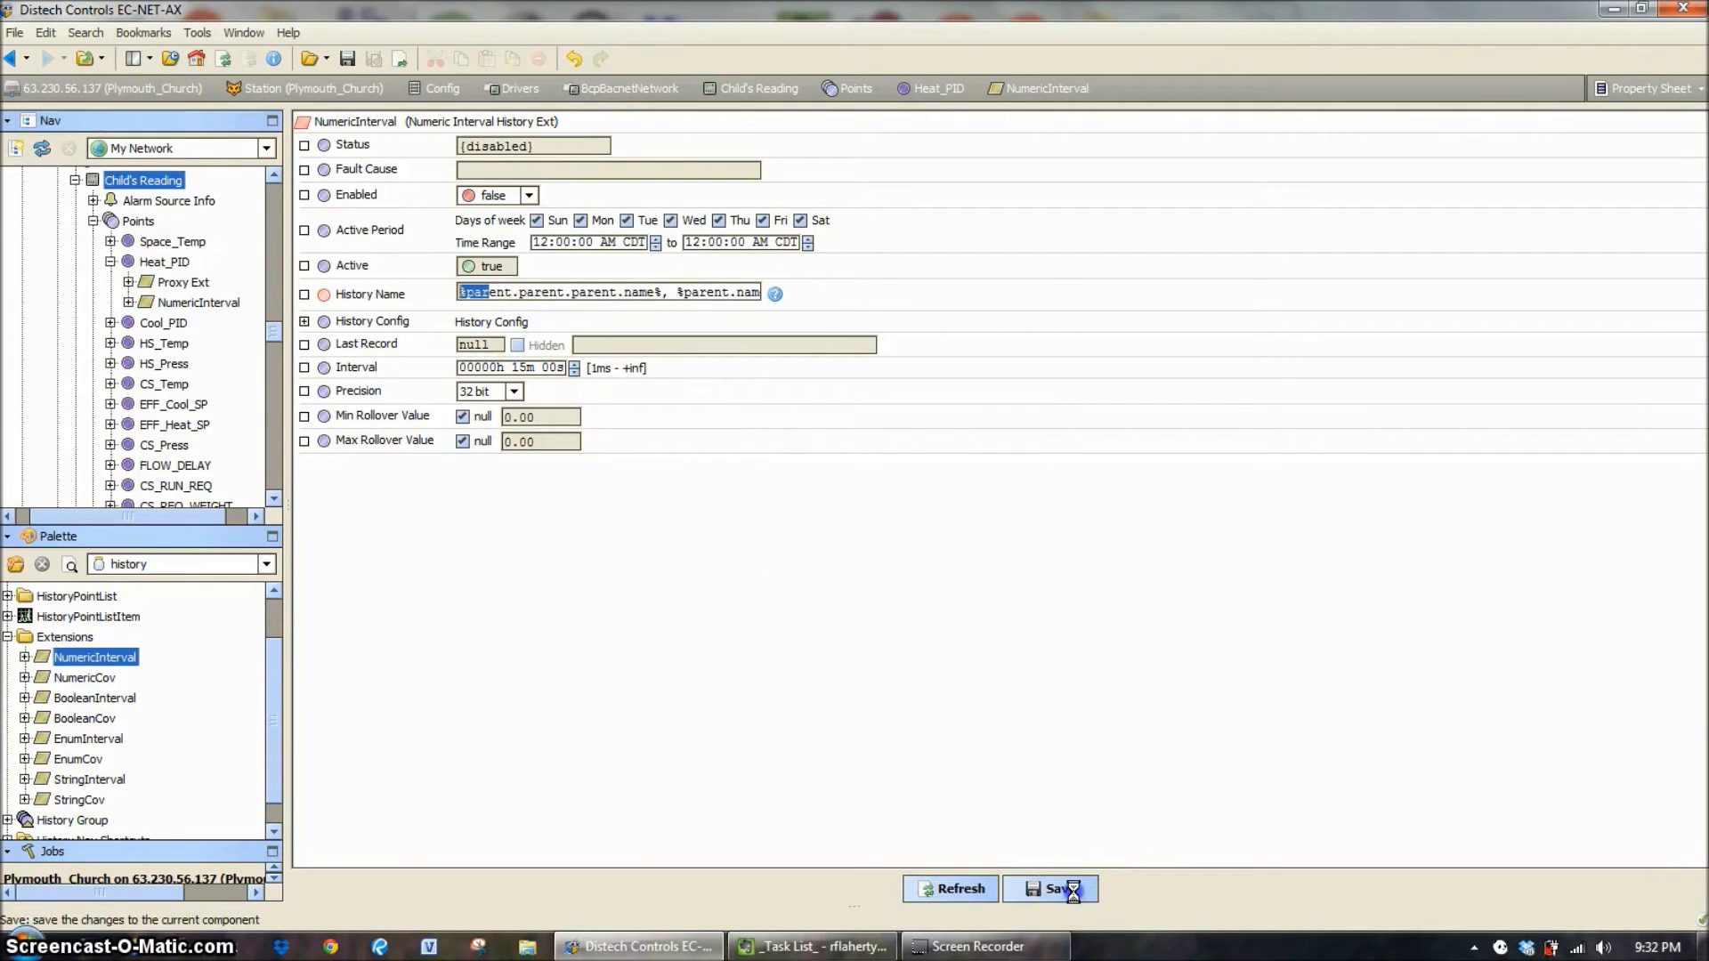
Set the history collection Interval to 1 minute and save the extension
click(522, 367)
text(1)
key(ctrl+s)
click(551, 368)
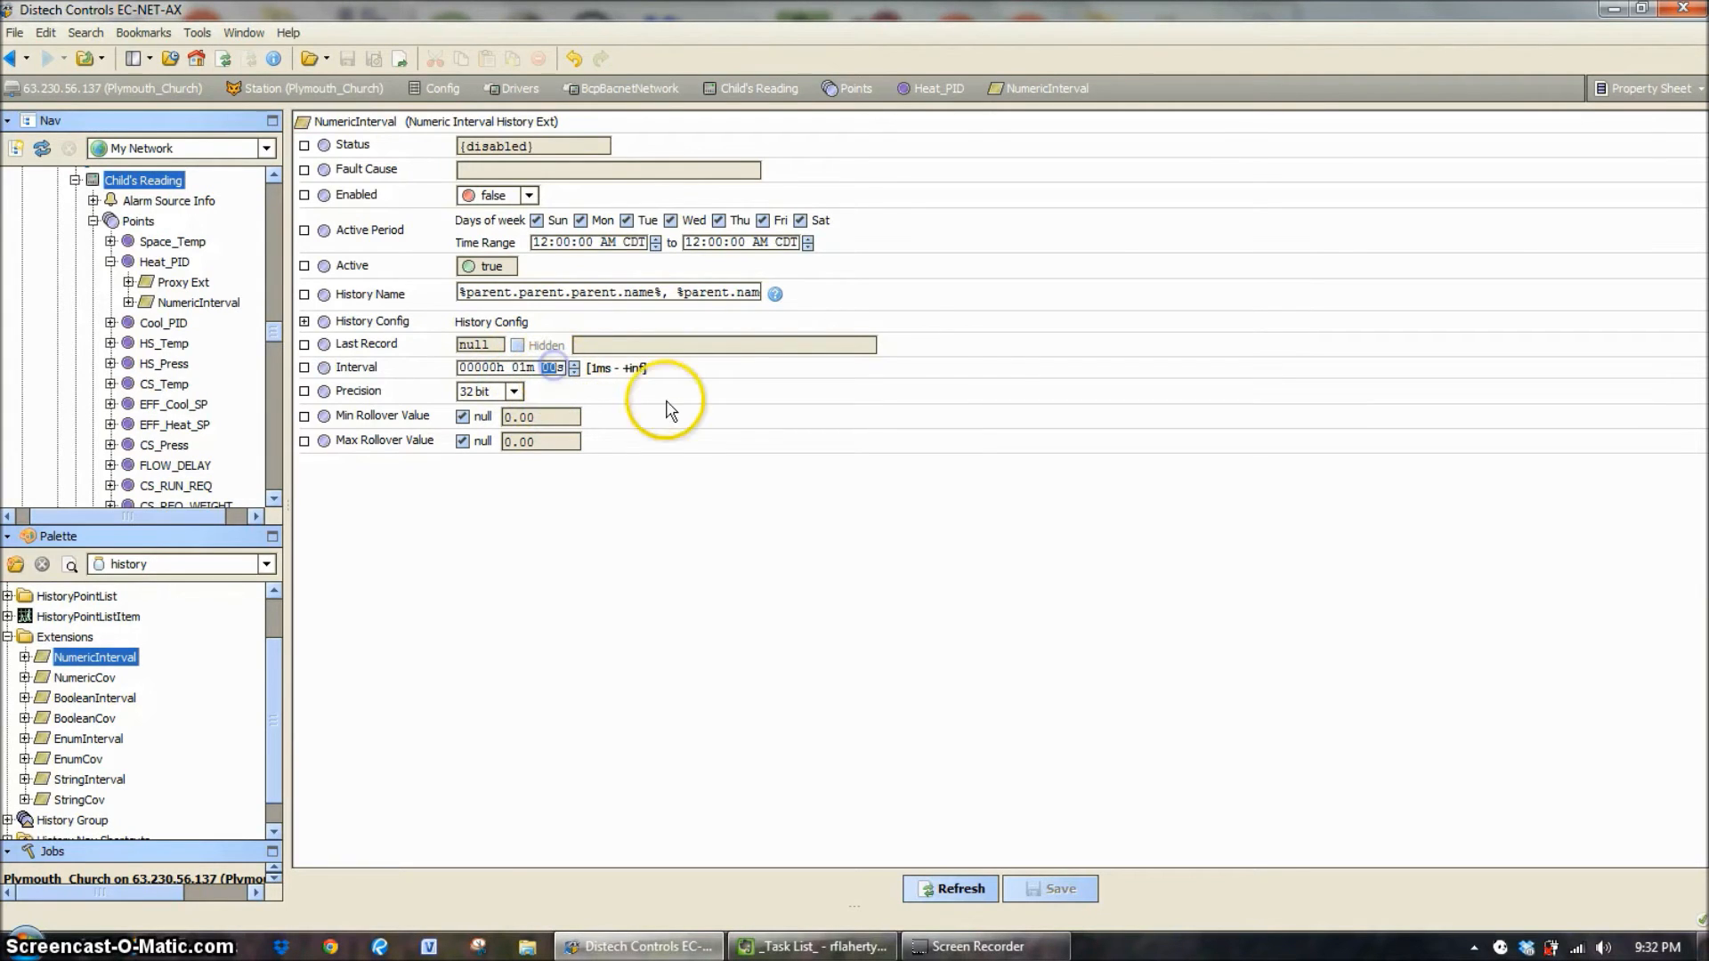
Set the history collection Interval of Heat_PID's NumericInterval to 10 seconds, save the extension and refresh its properties
text(10)
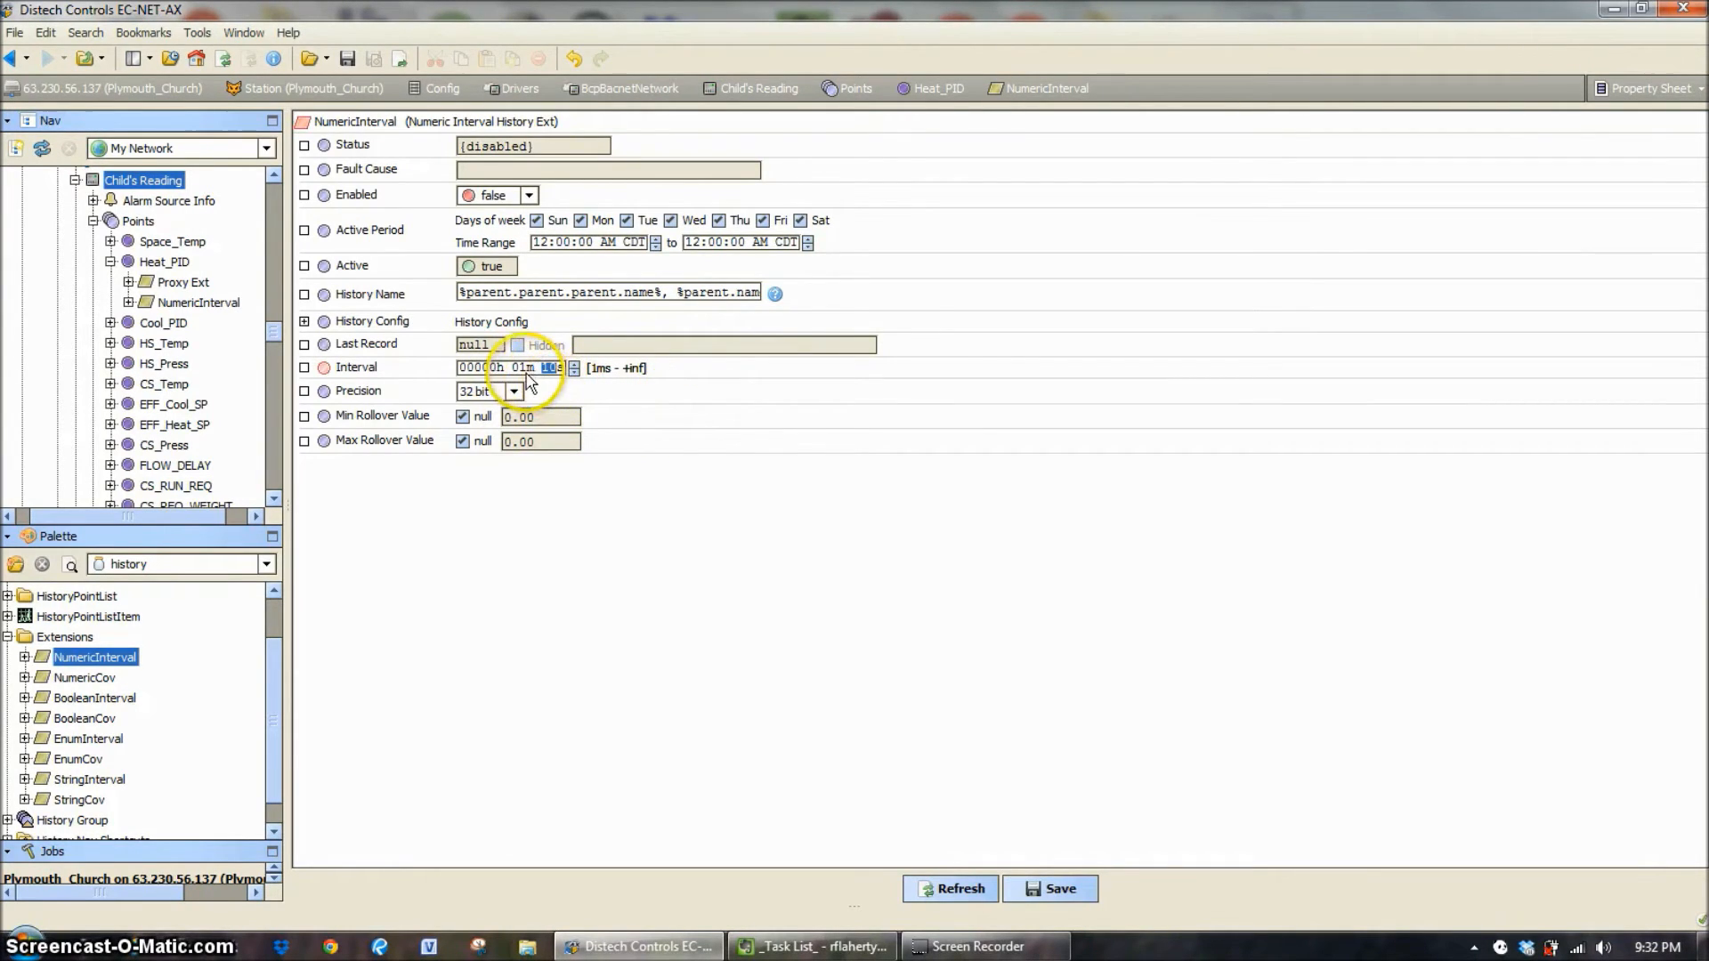
key(ctrl+s)
click(945, 888)
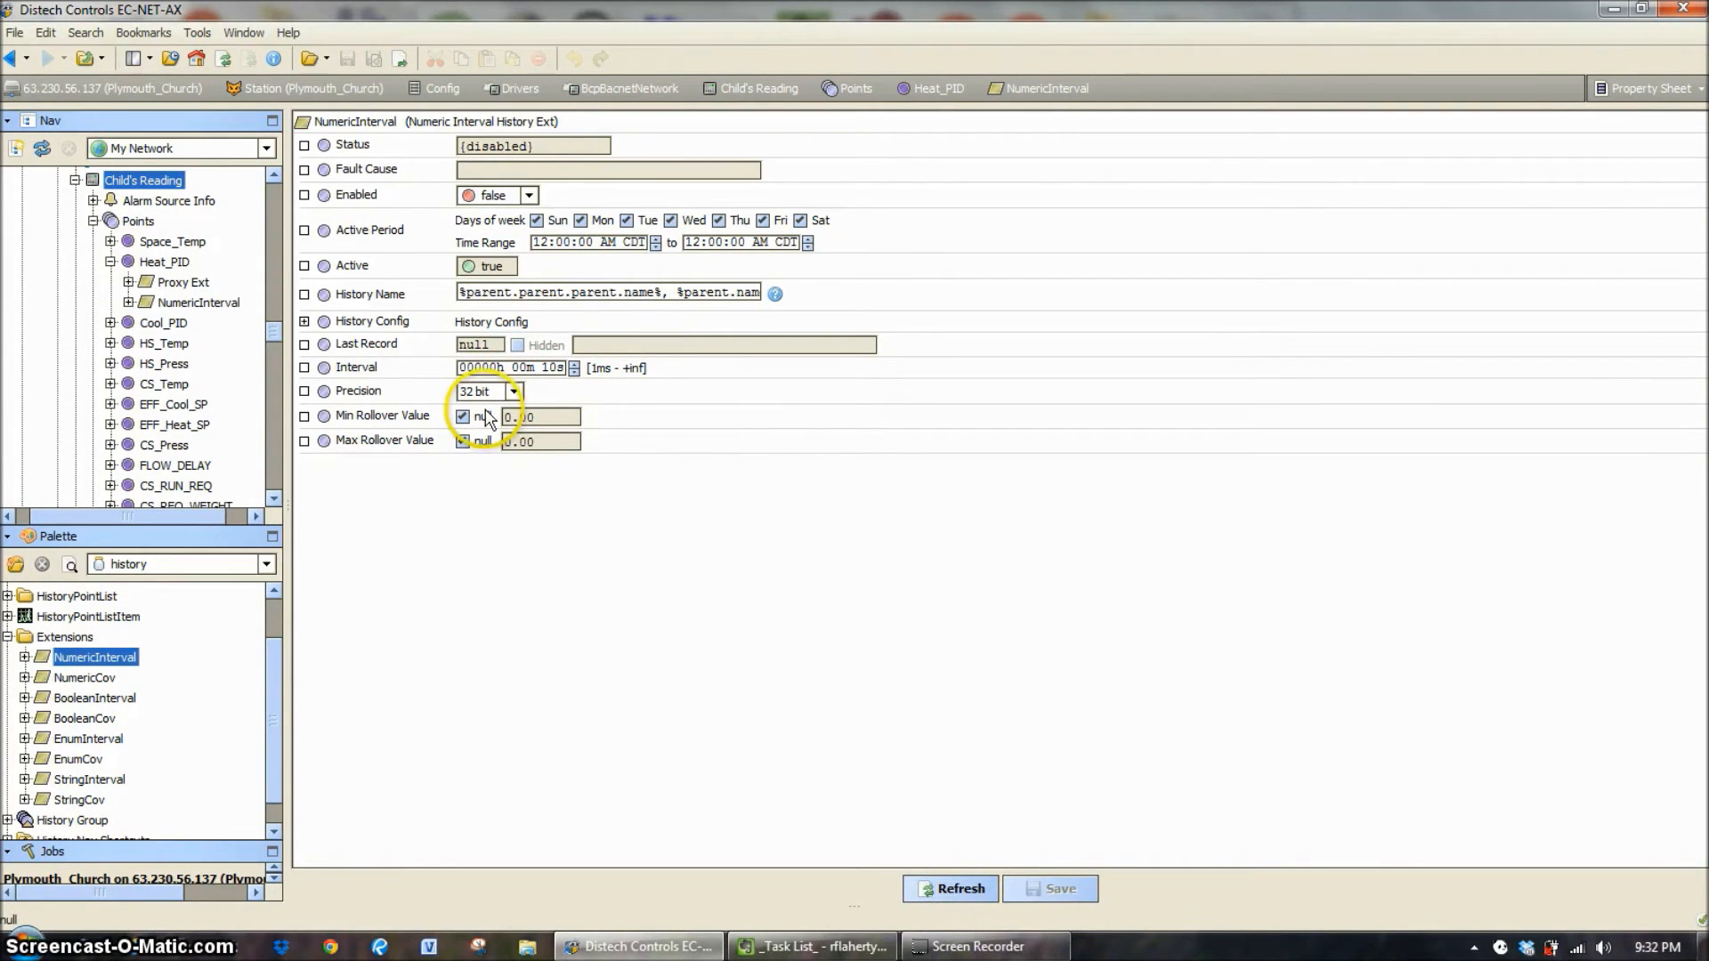
Expand the extension's History Config details, set Enabled to true and save the extension
click(304, 321)
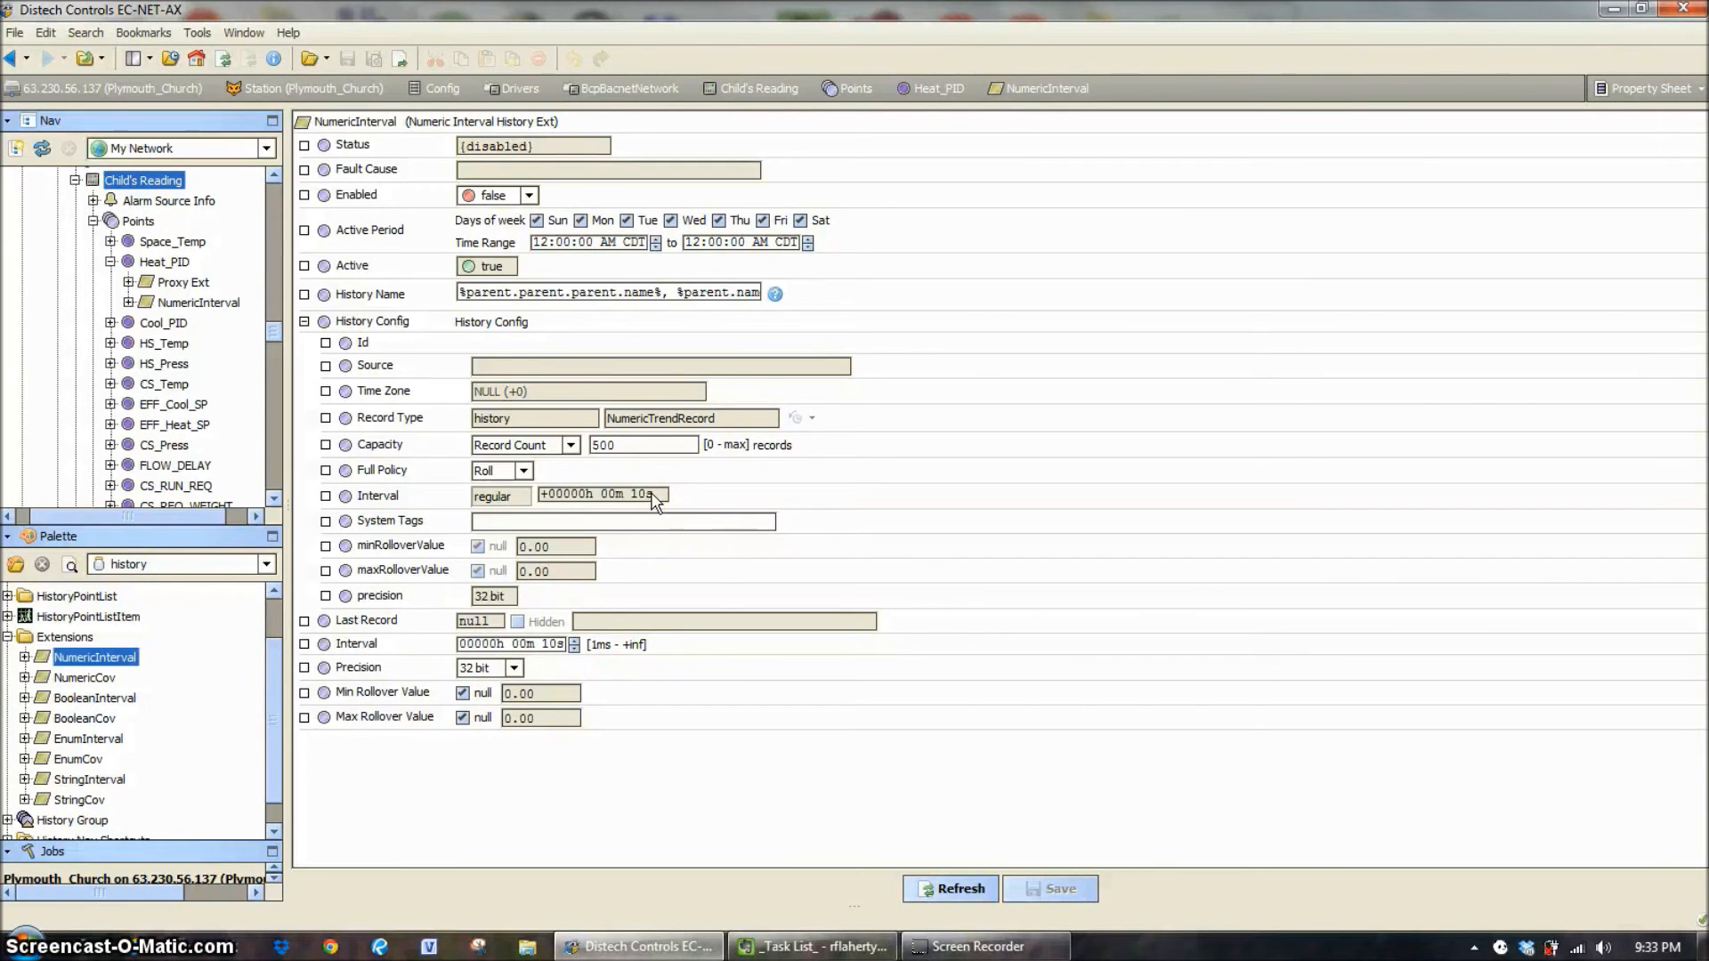
click(528, 195)
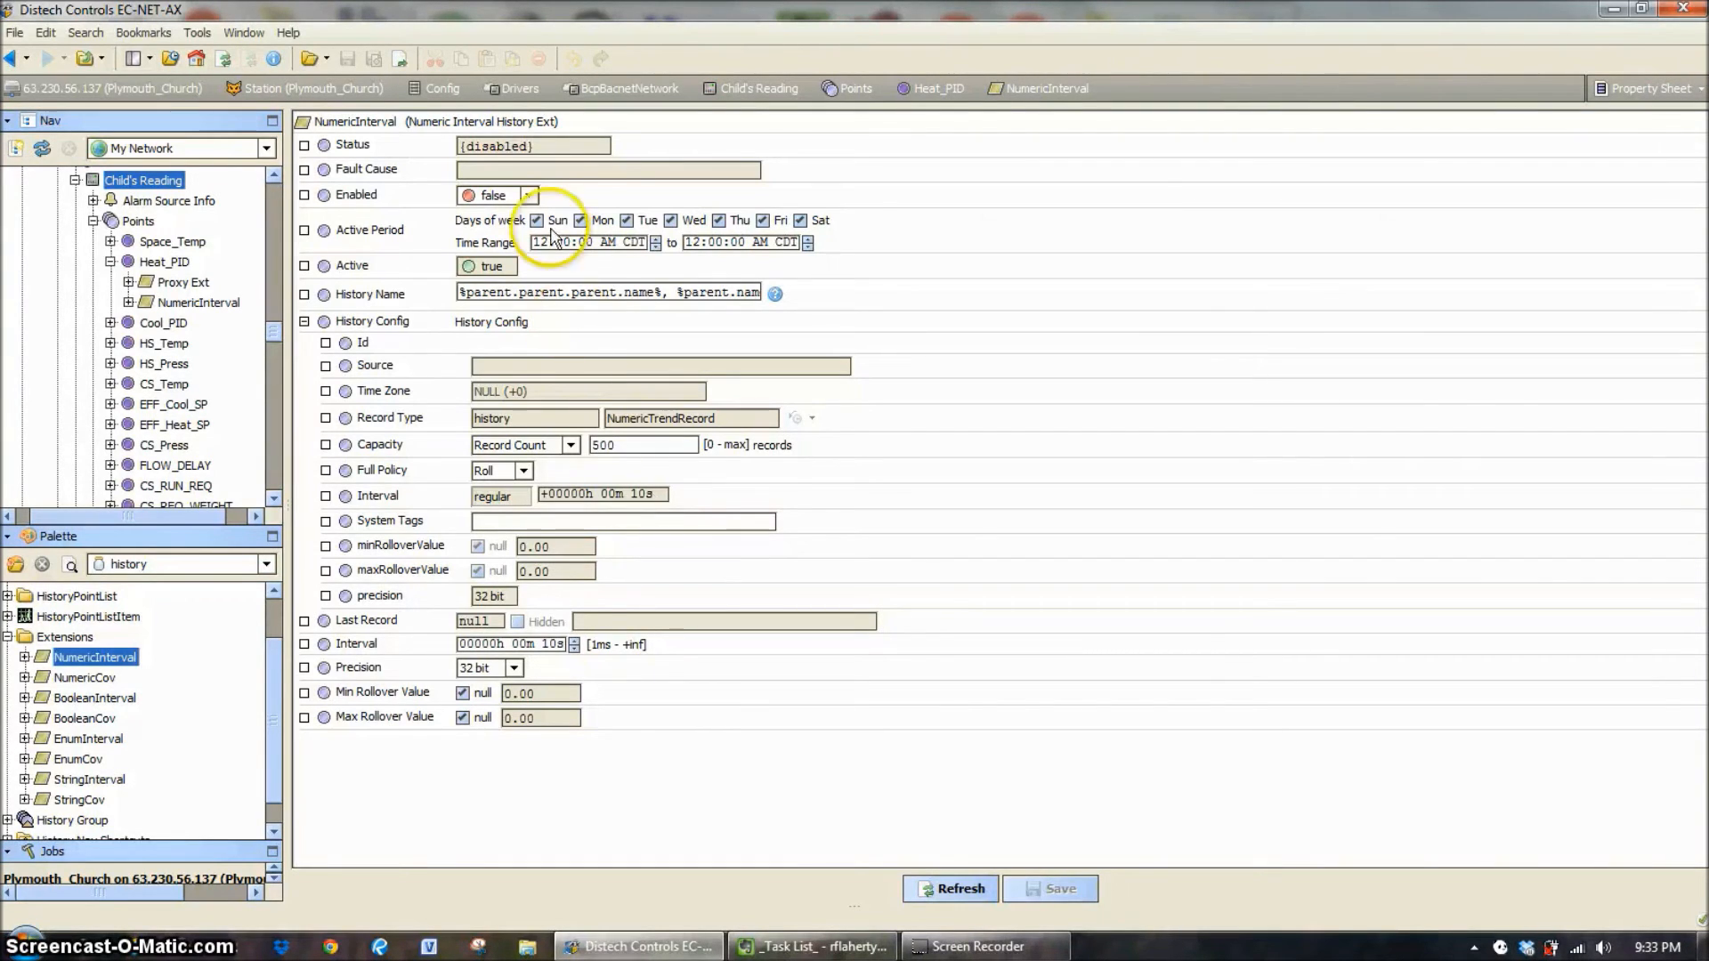
click(497, 233)
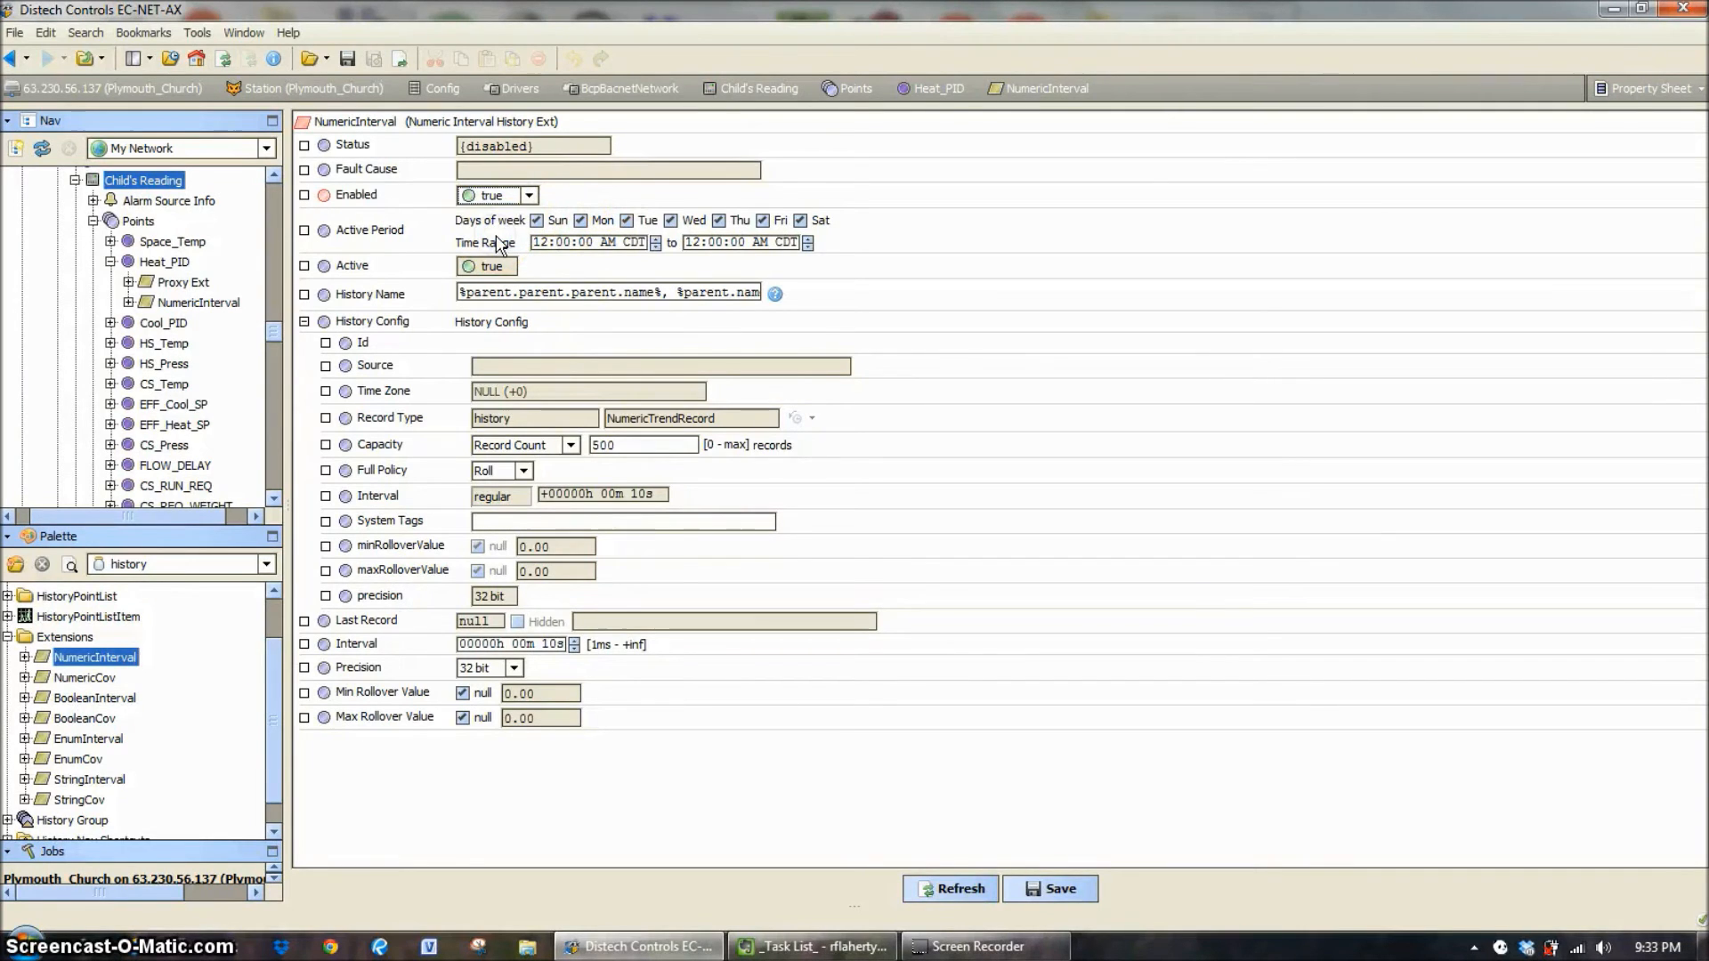
key(ctrl+s)
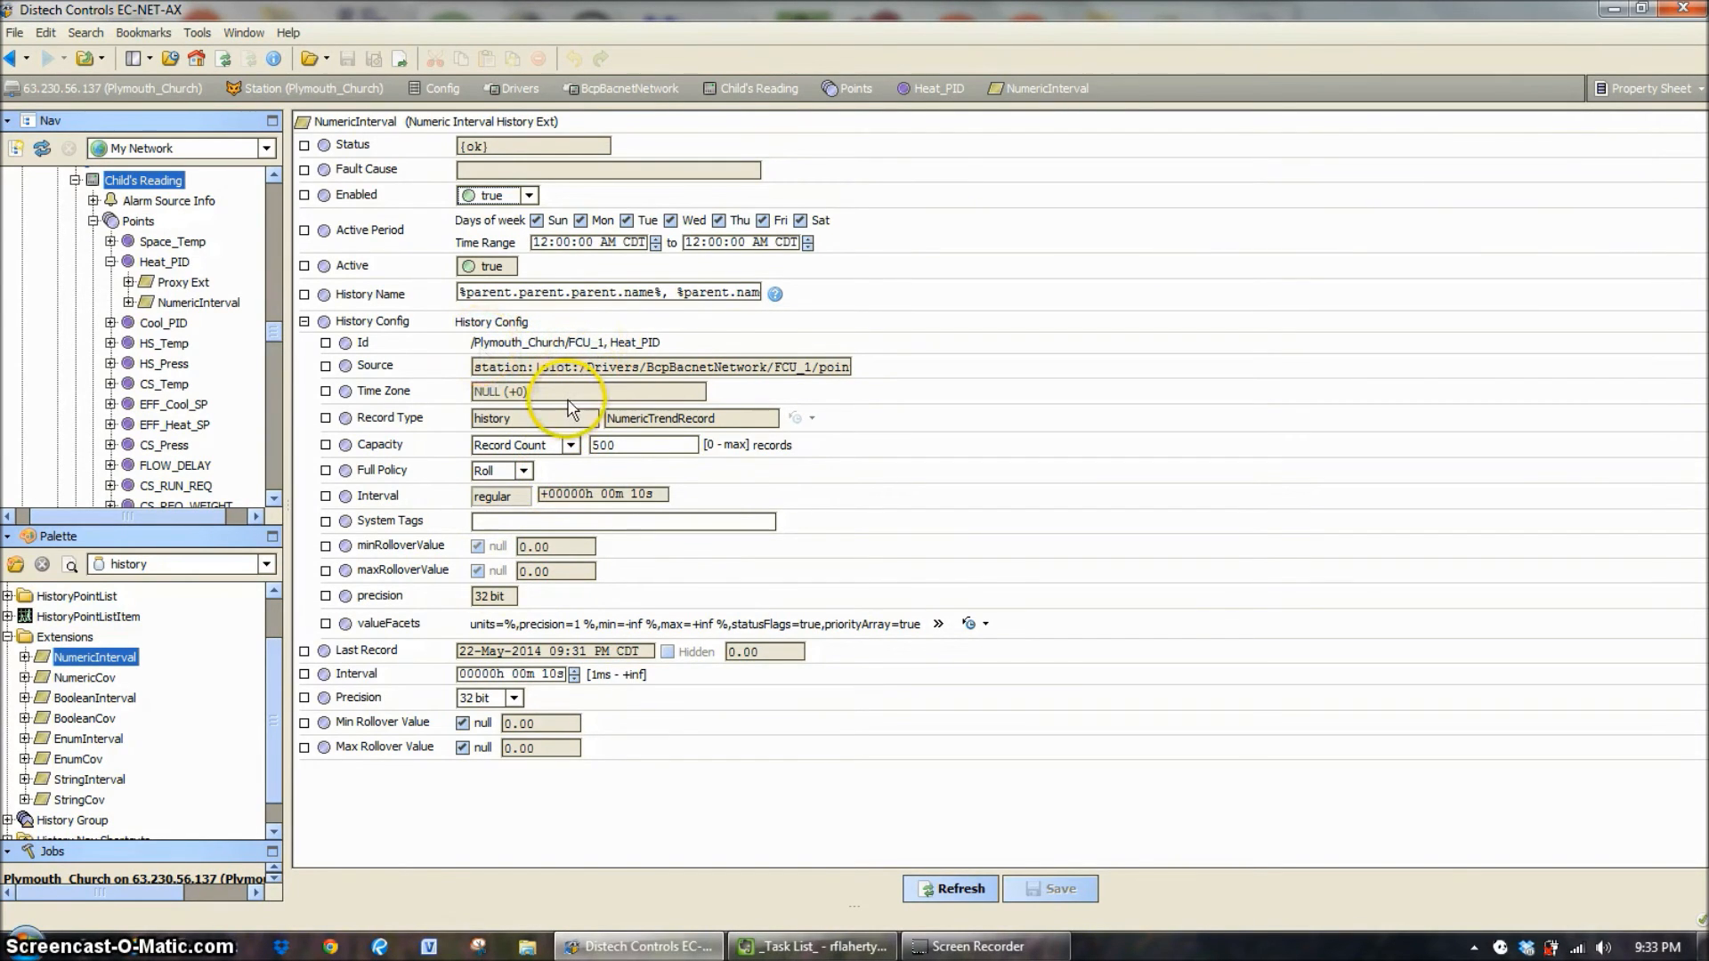
Replace name with displayName in the History Name's %parent.parent.parent.name% part, save the extension and refresh its properties
click(627, 292)
text(Display)
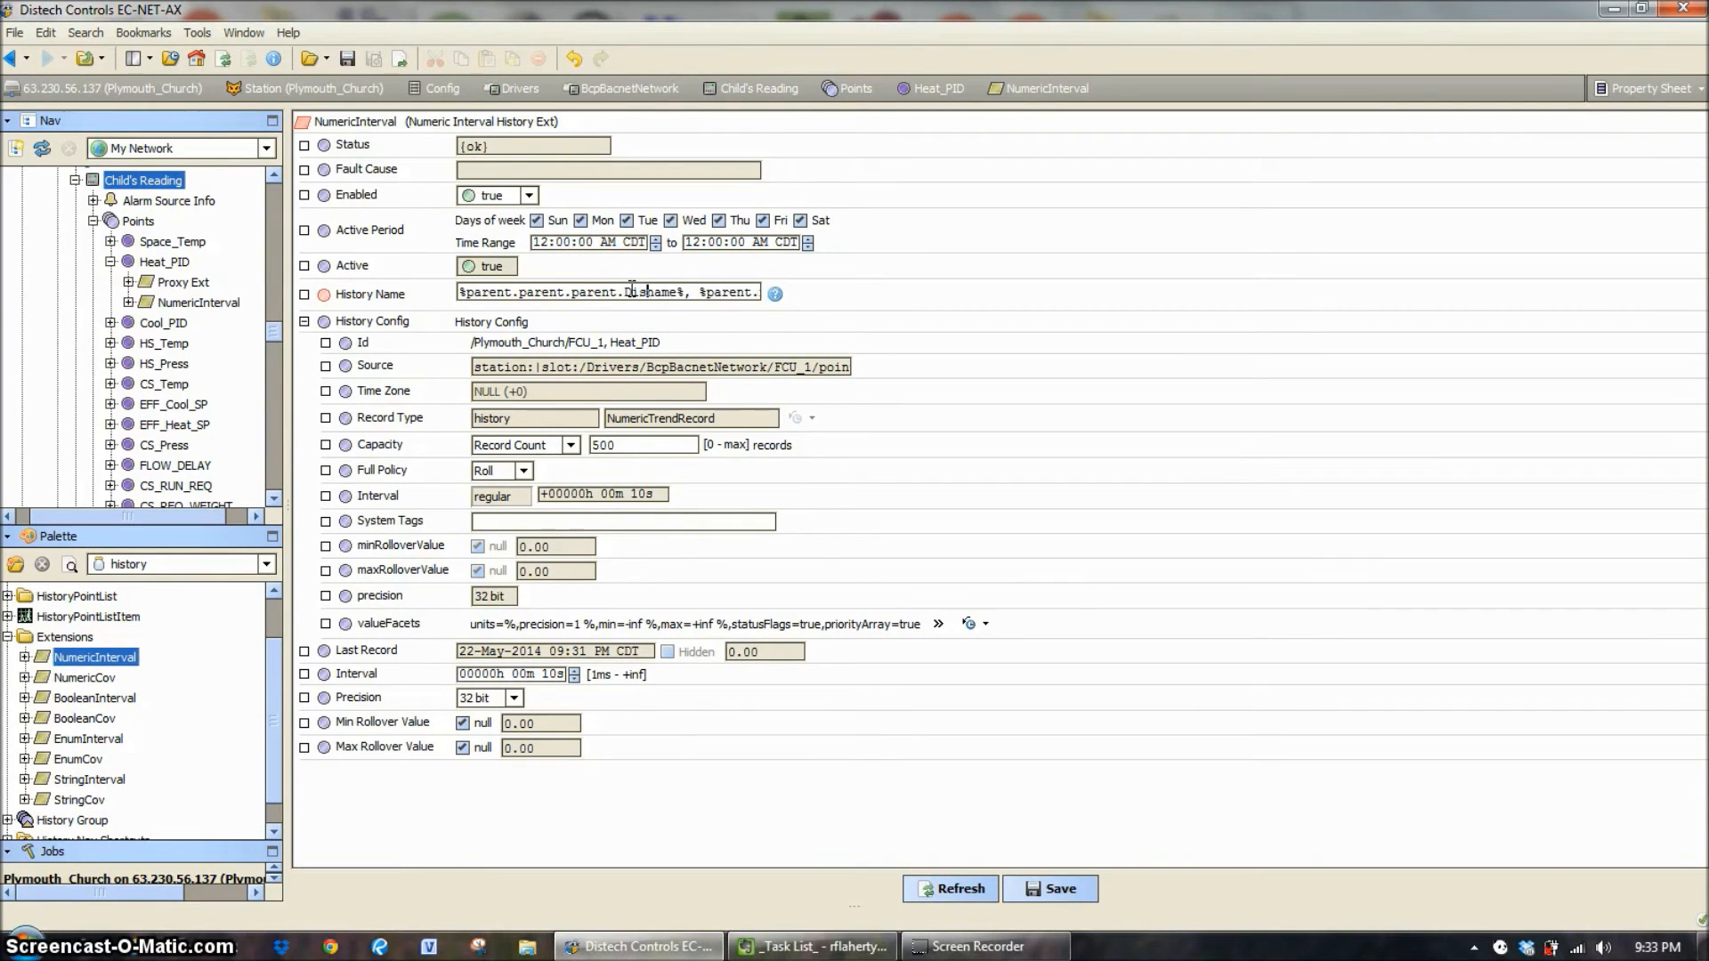
key(Delete)
text(N)
key(Delete)
click(1050, 888)
click(948, 888)
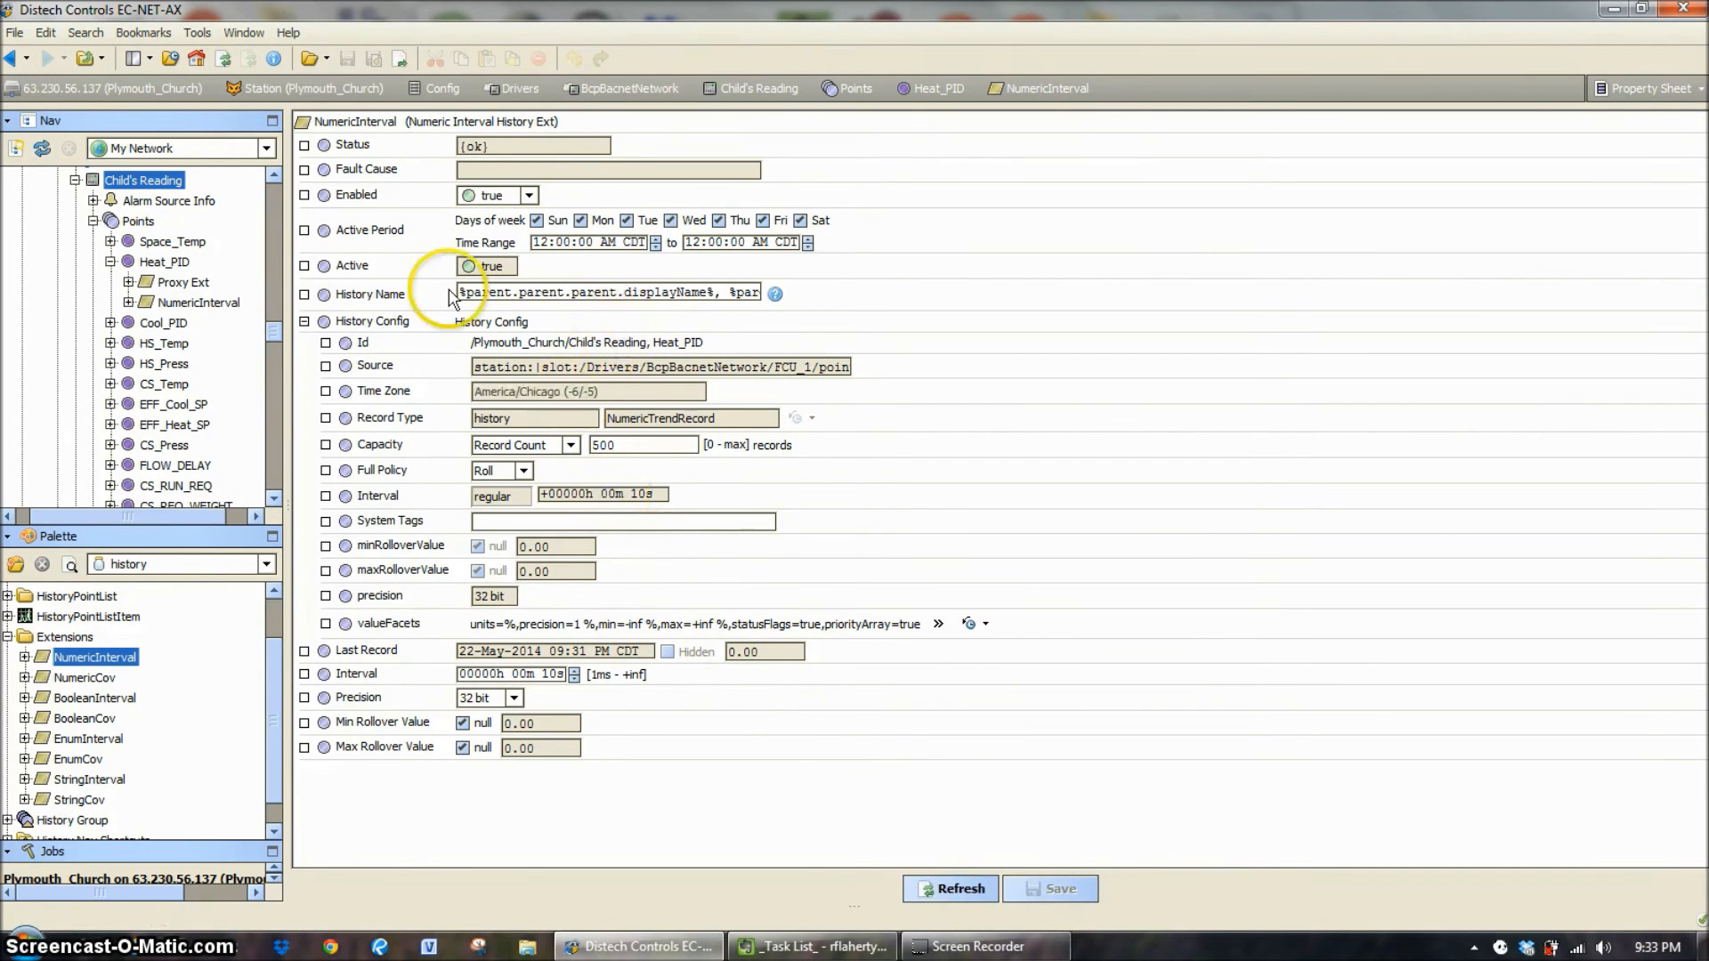
Open the History Chart view of Heat_PID's NumericInterval extension under Child's Reading
double_click(169, 182)
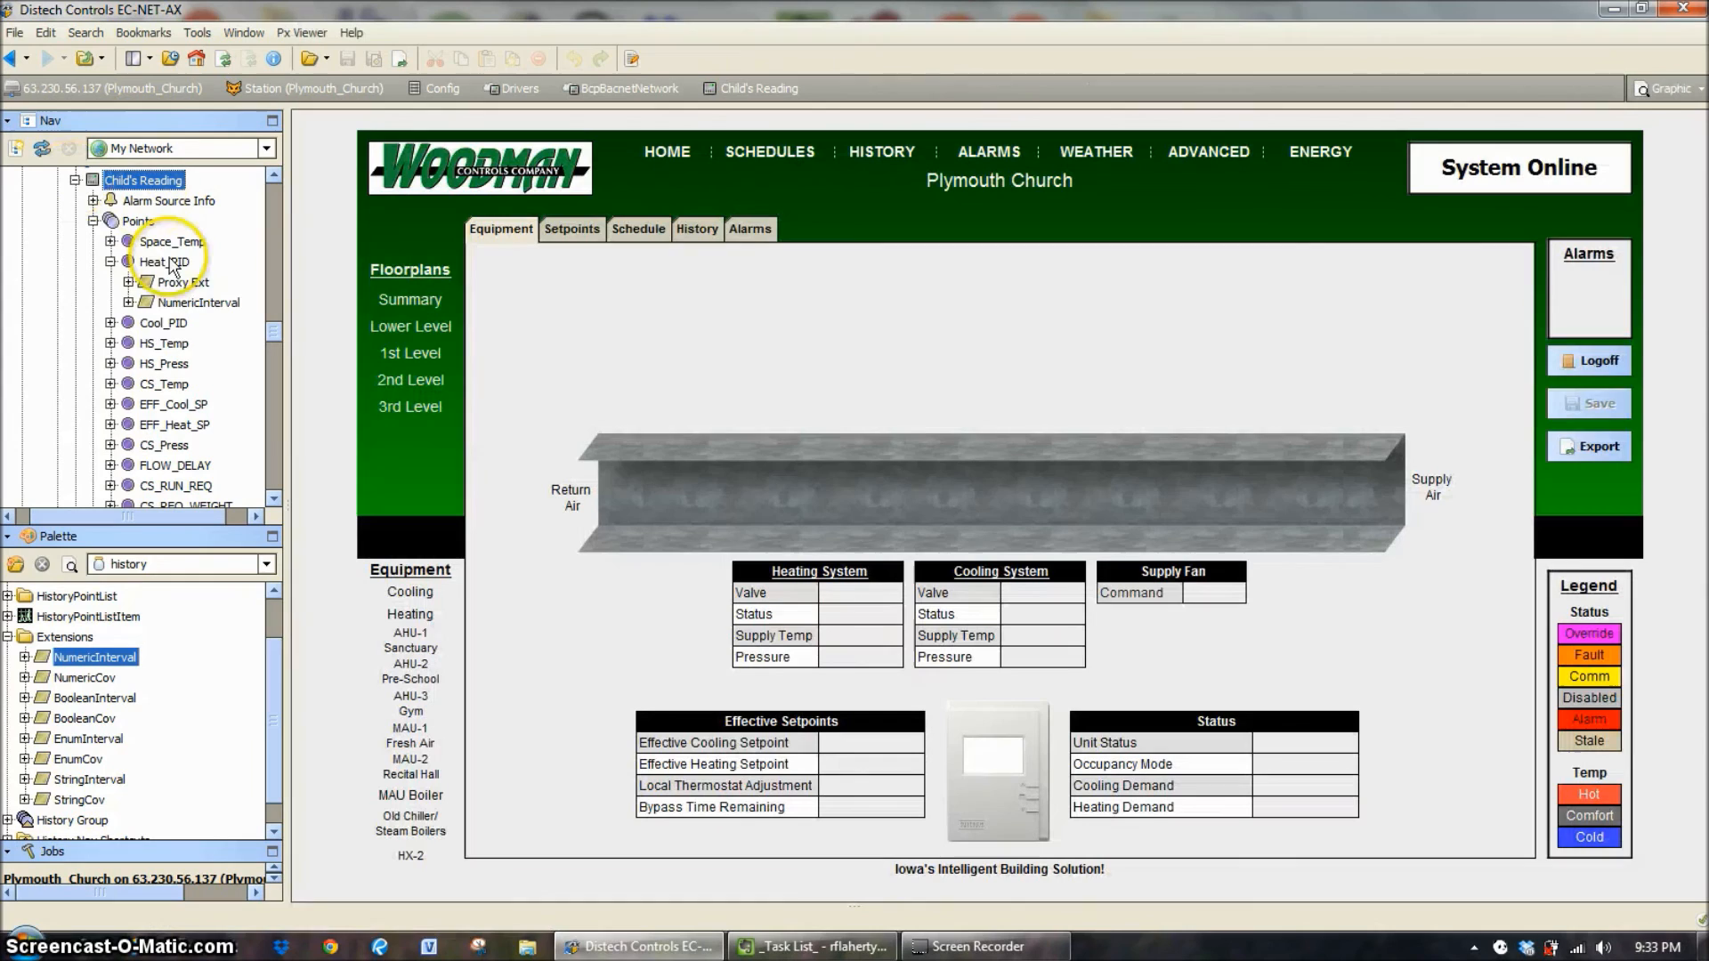
right_click(197, 304)
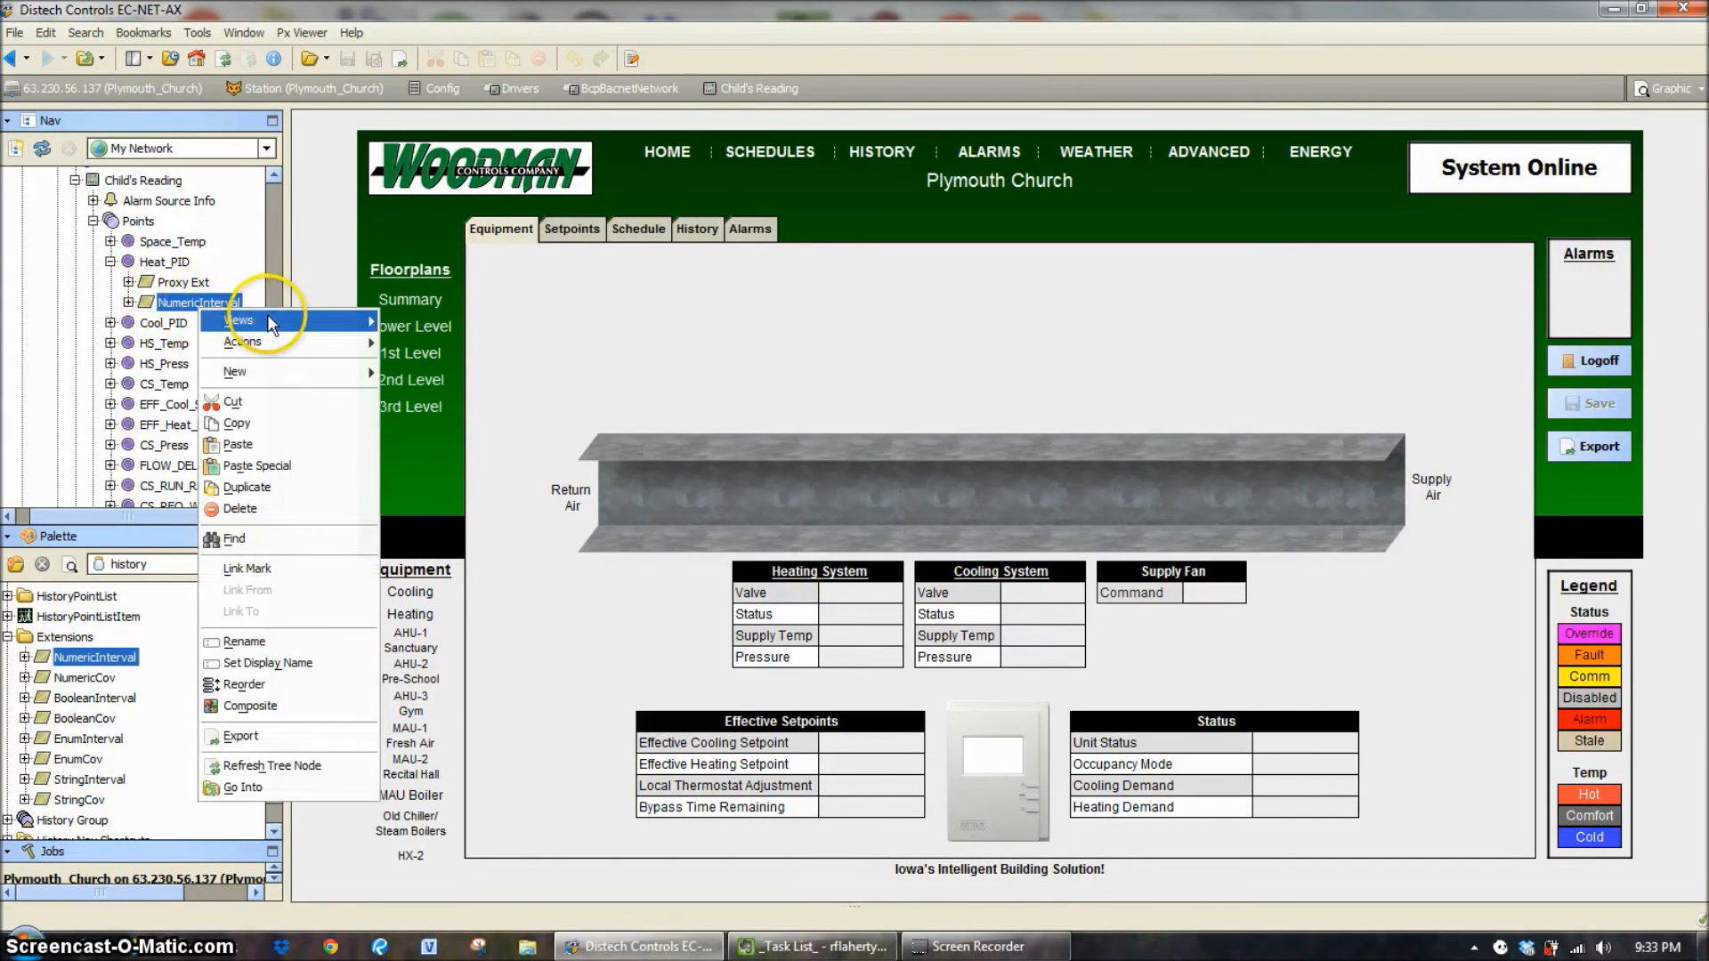
mouse_move(271, 325)
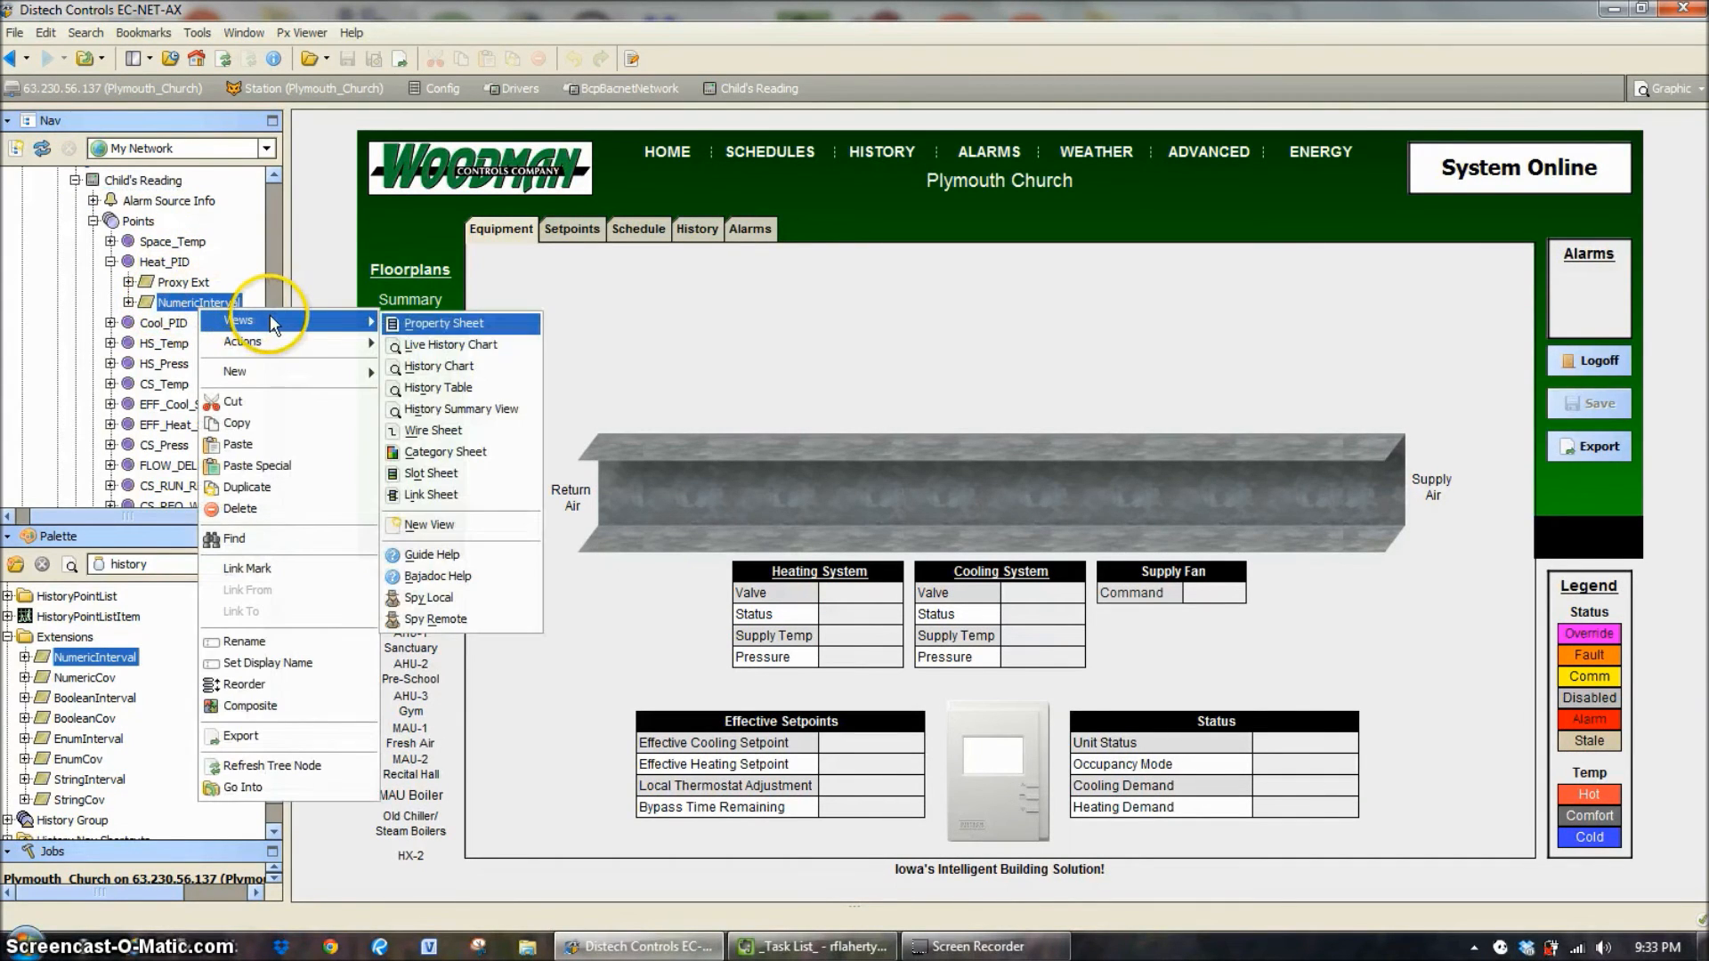
click(435, 368)
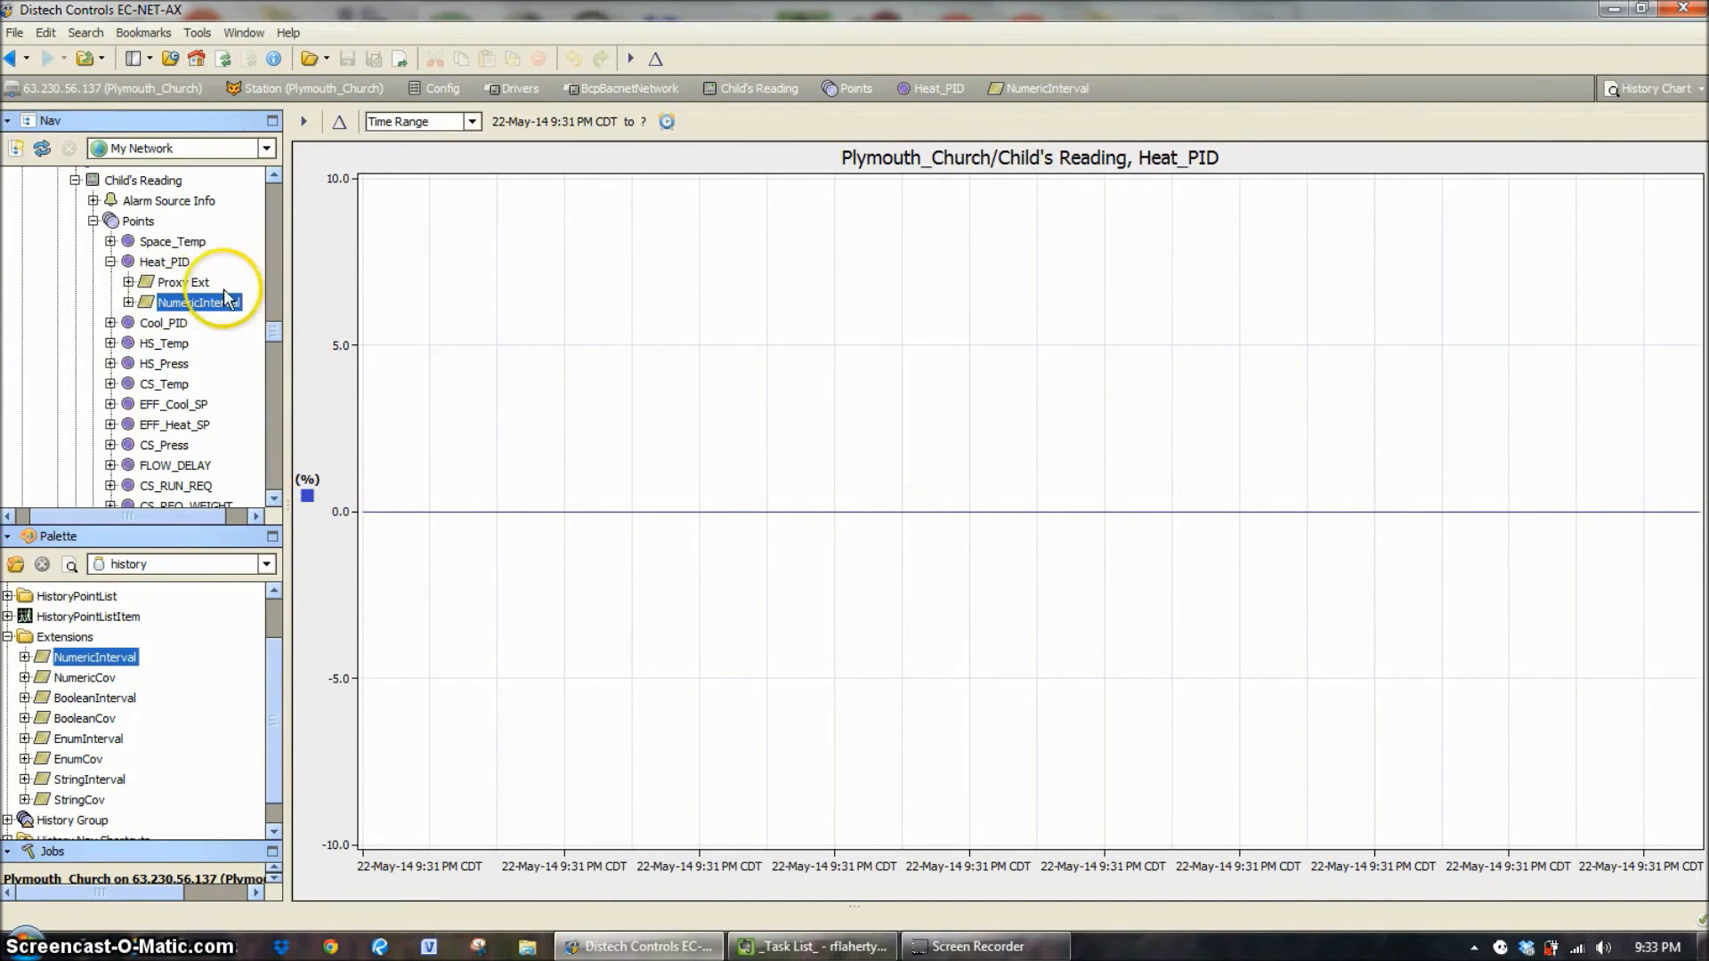
Command the Heat_PID point to 50 % and examine the change on its history chart
right_click(174, 262)
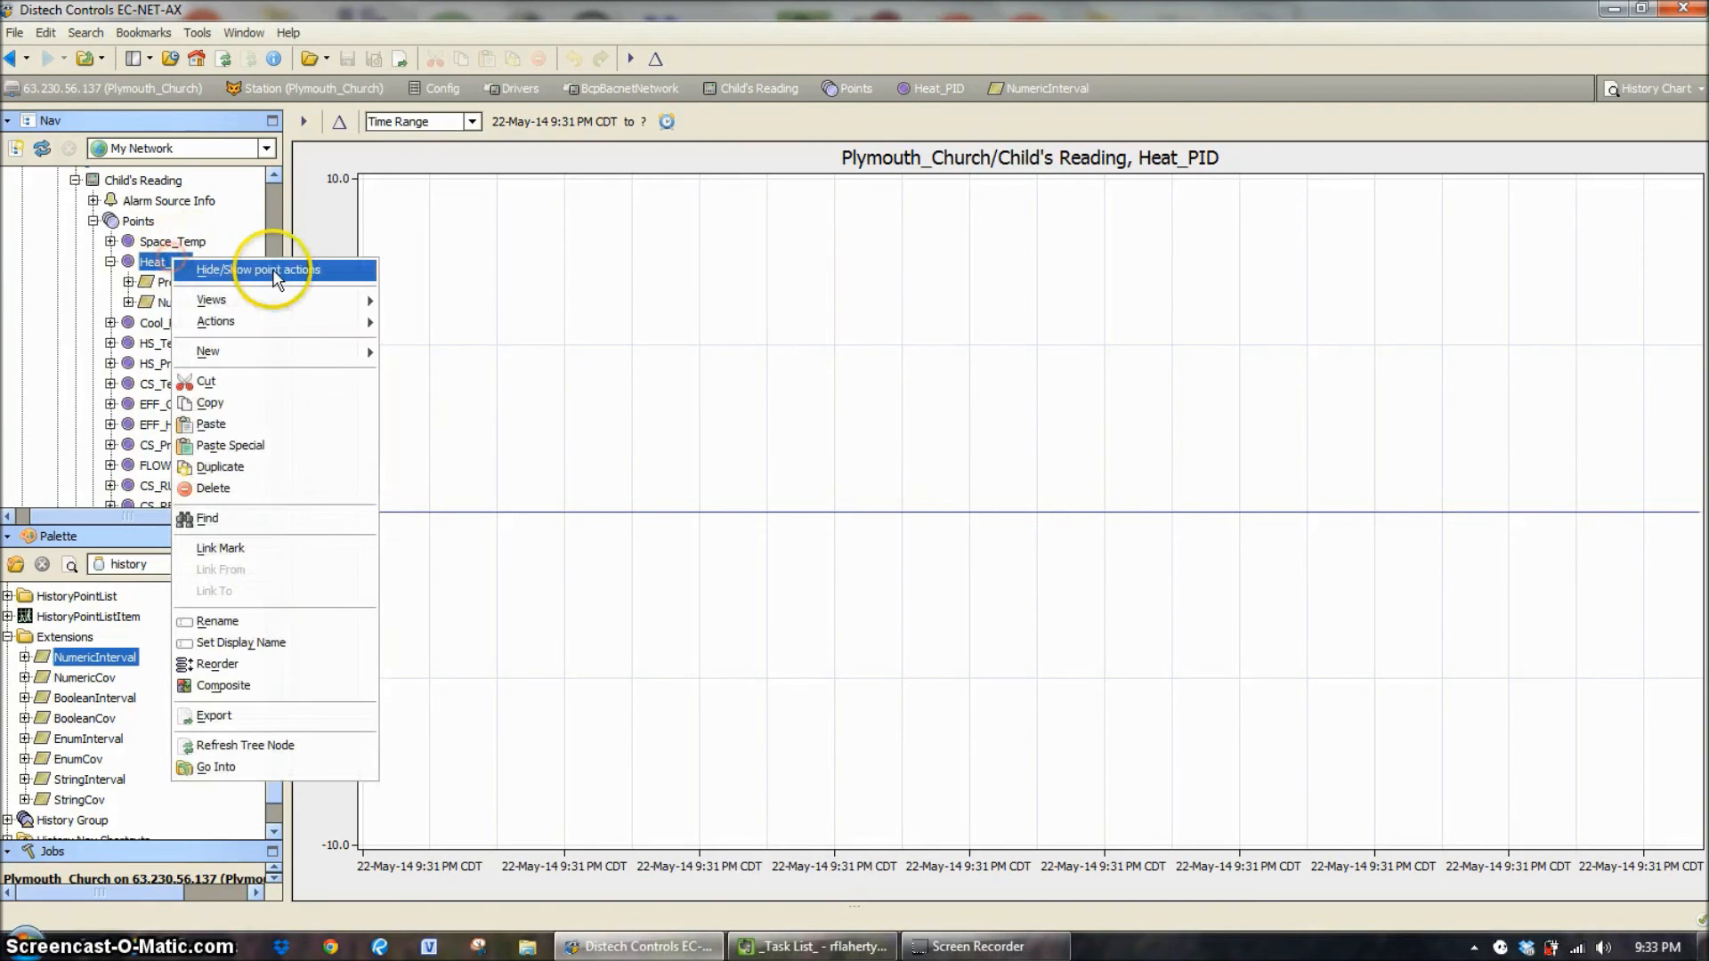
mouse_move(291, 320)
click(430, 332)
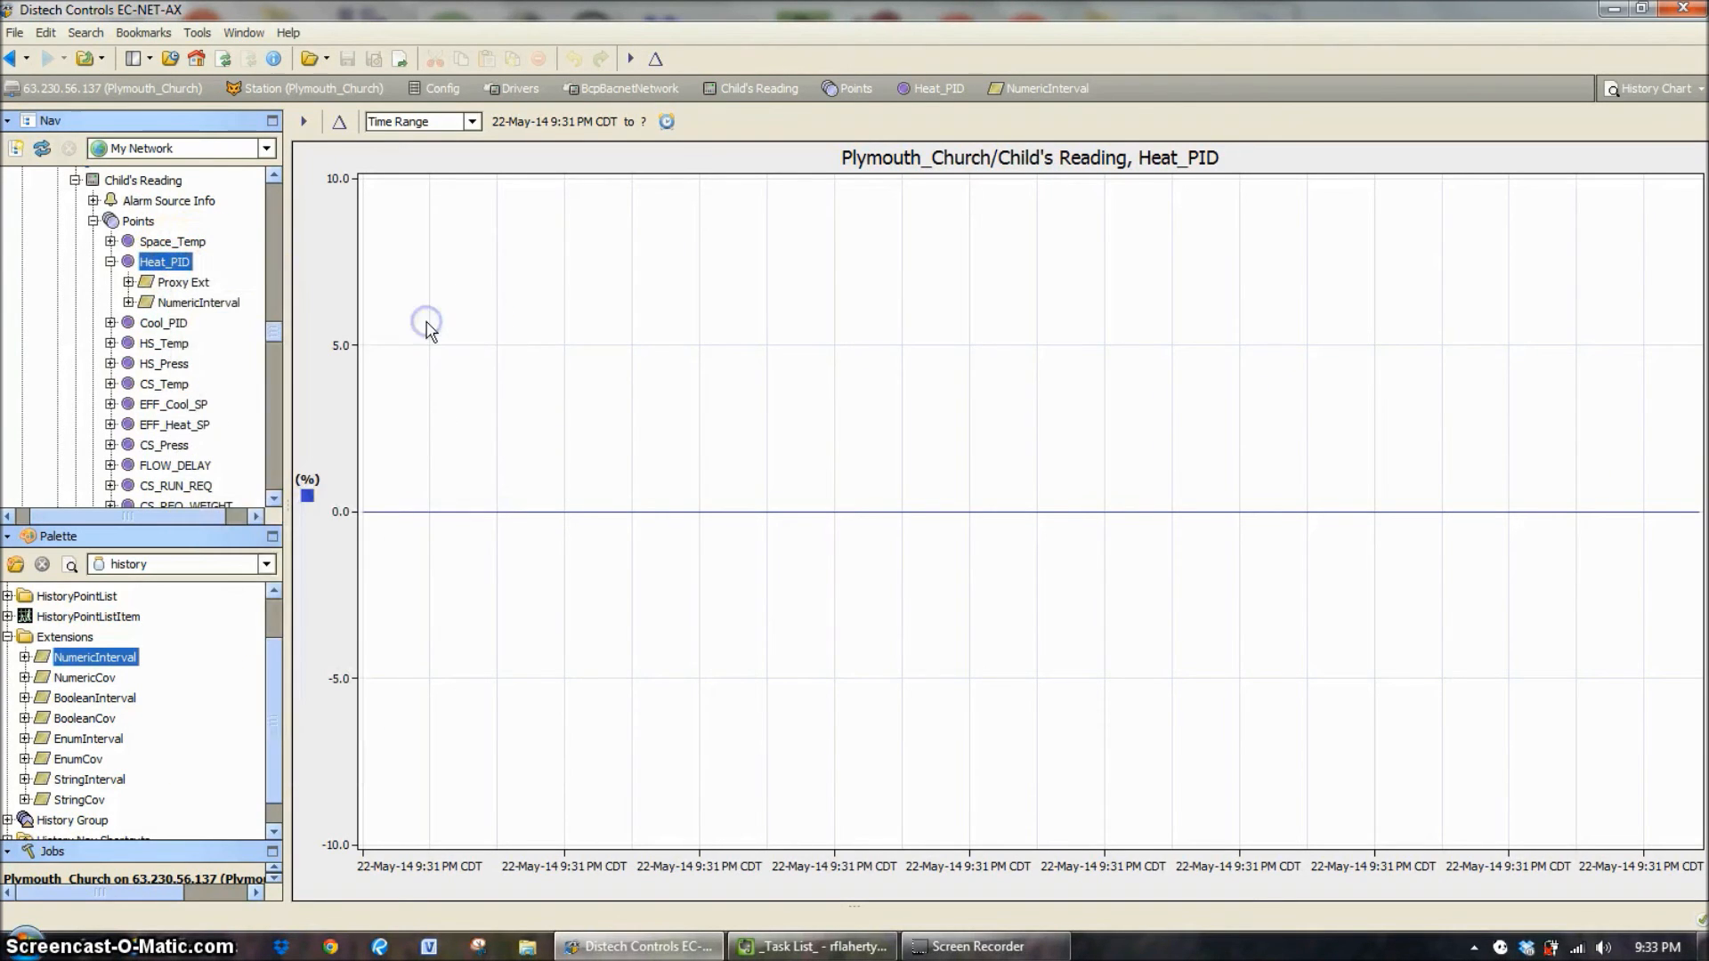
text(5)
key(Return)
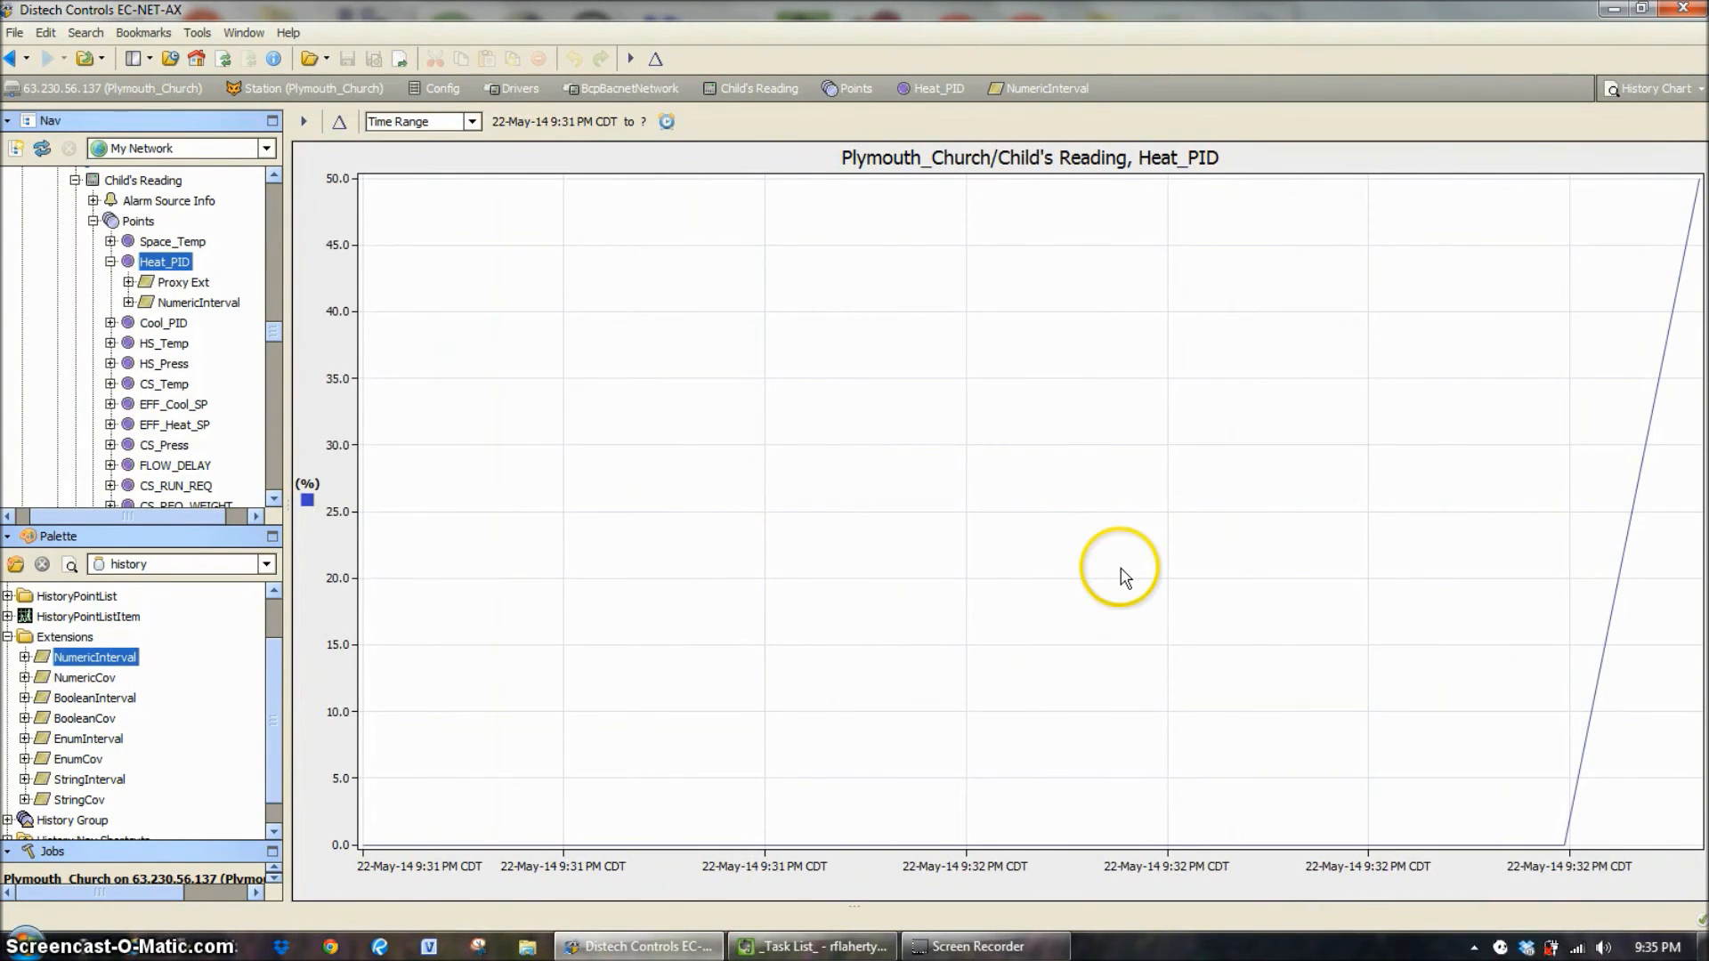
click(1121, 578)
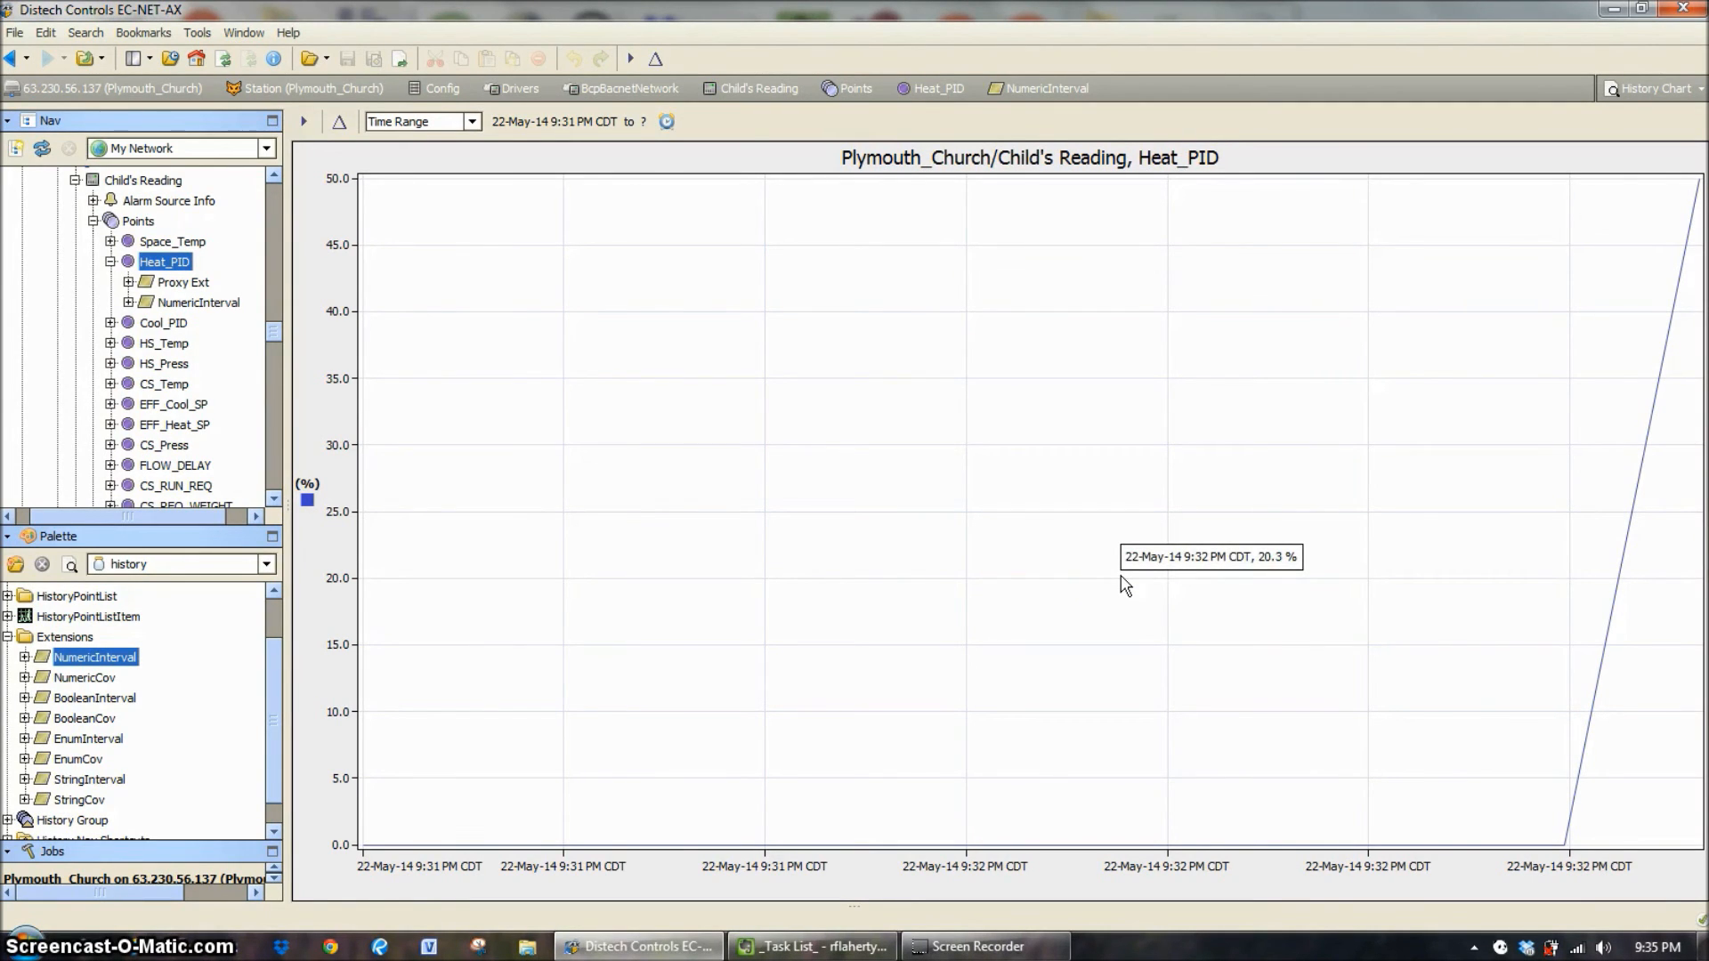
mouse_move(1415, 652)
mouse_down()
mouse_move(1560, 755)
mouse_move(1580, 863)
mouse_up()
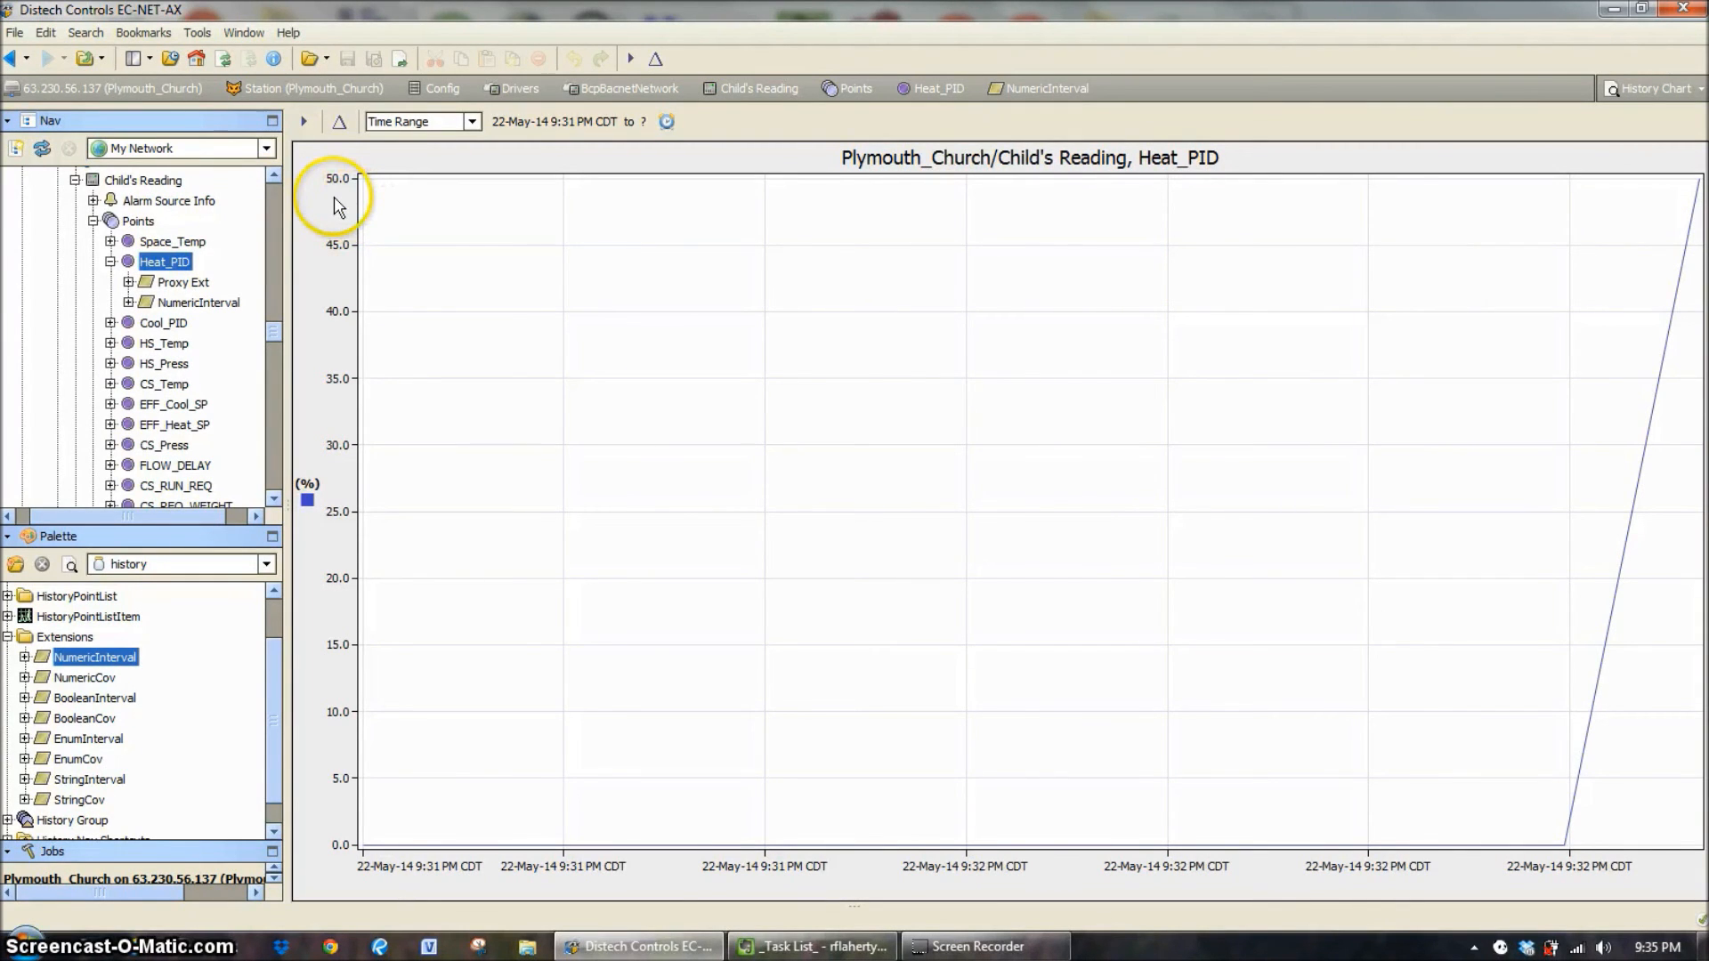
Collapse the Heat_PID and Child's Reading nodes, and open the Child's Reading graphic under BcpBacnetNetwork
click(111, 263)
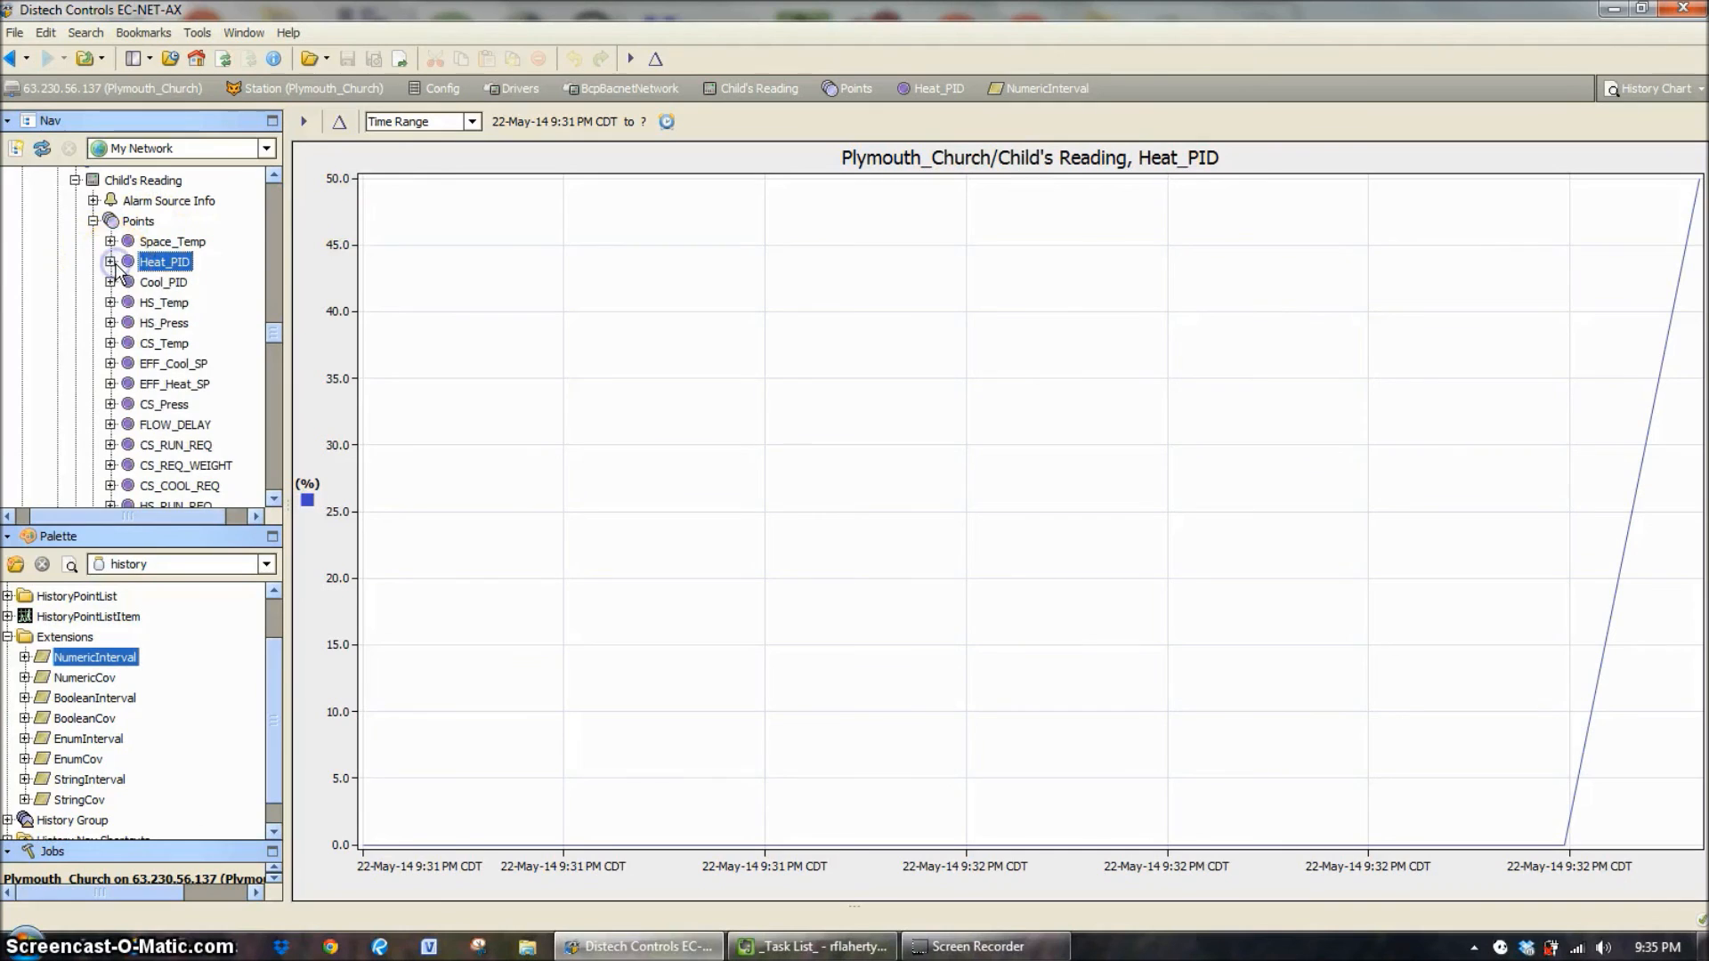
click(75, 180)
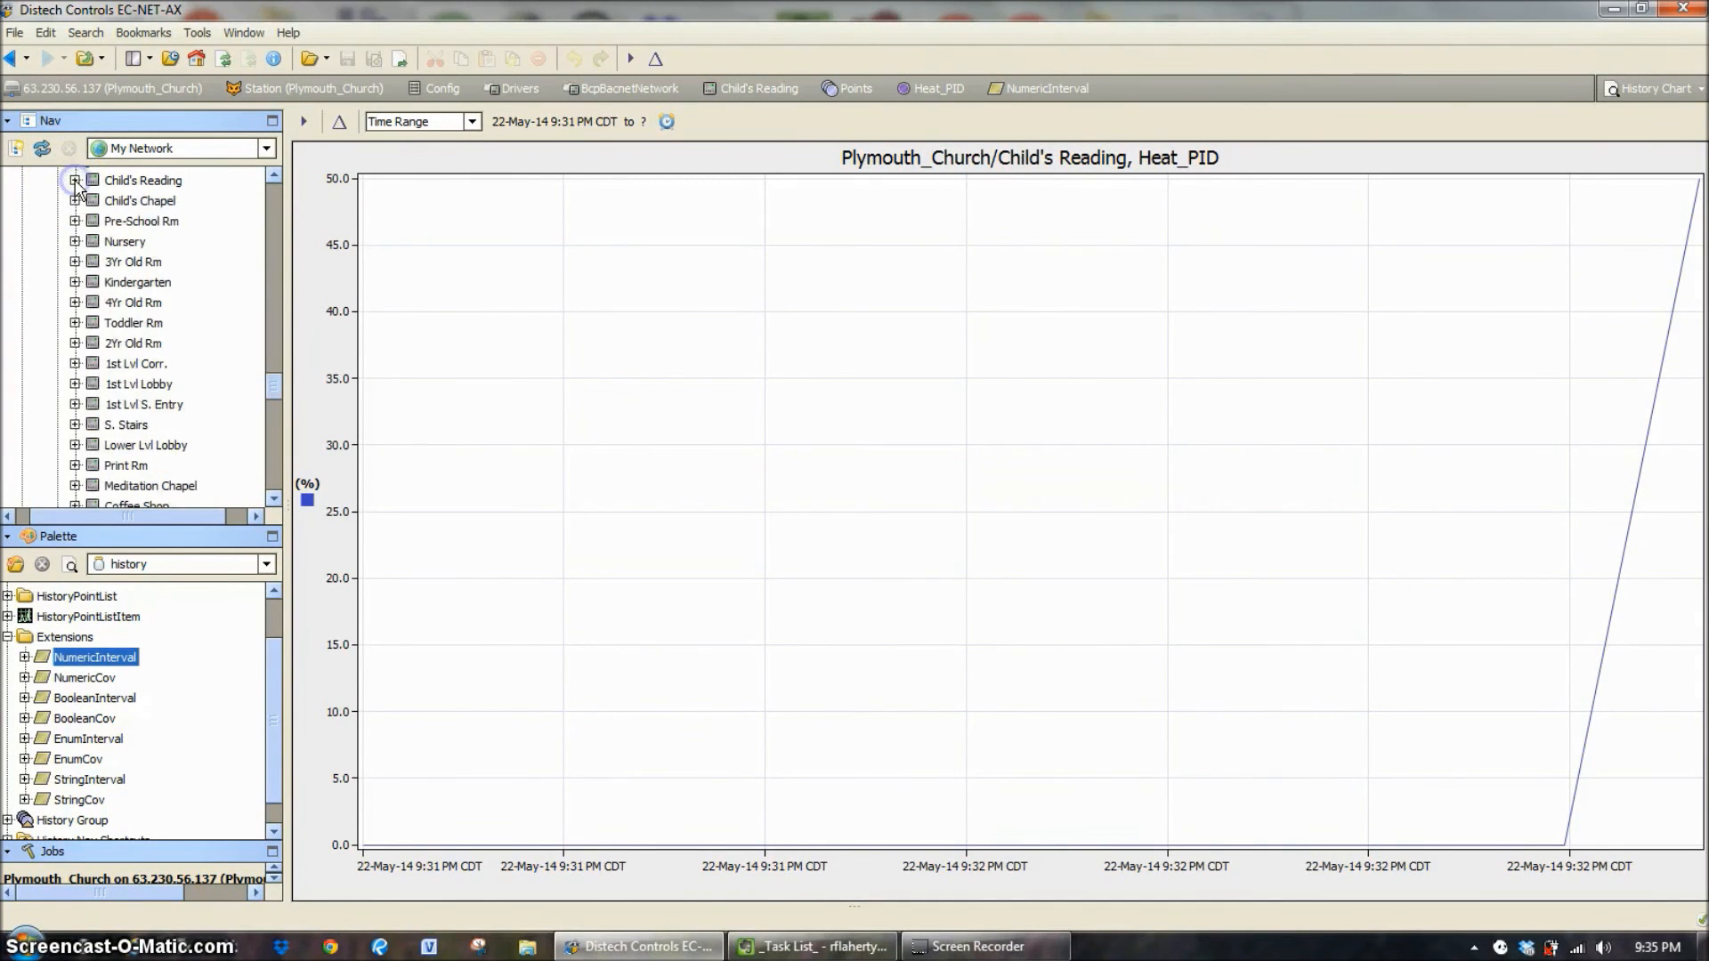
scroll(275, 217, up, 4)
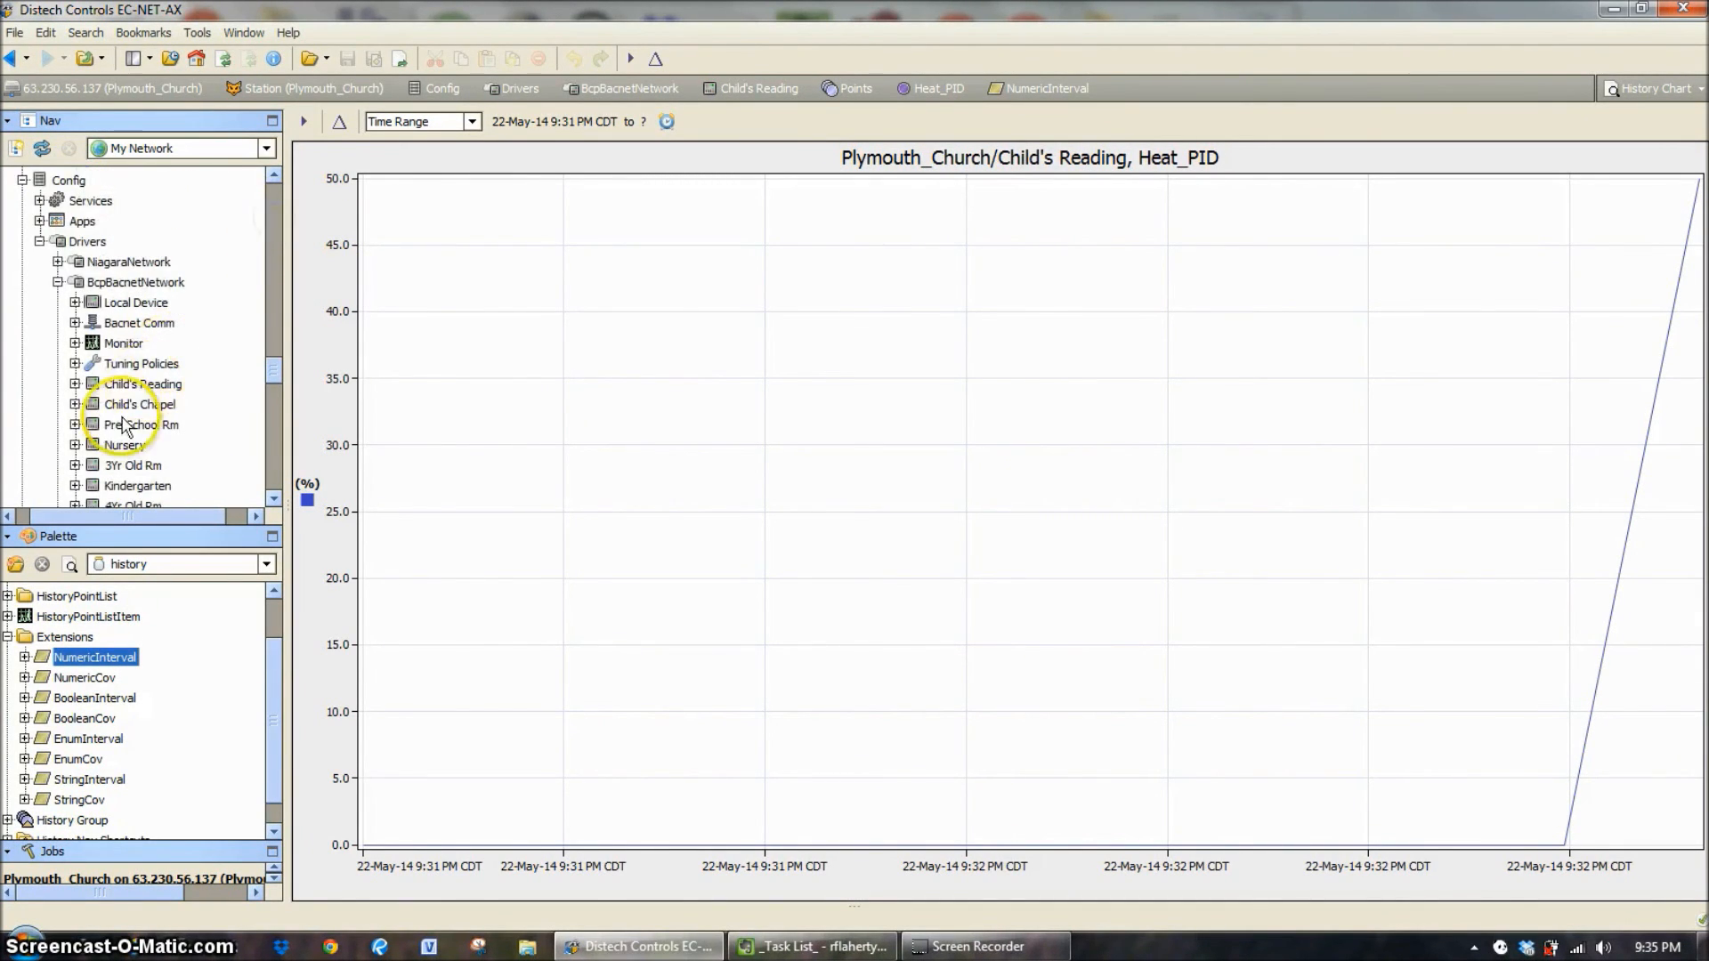
click(127, 383)
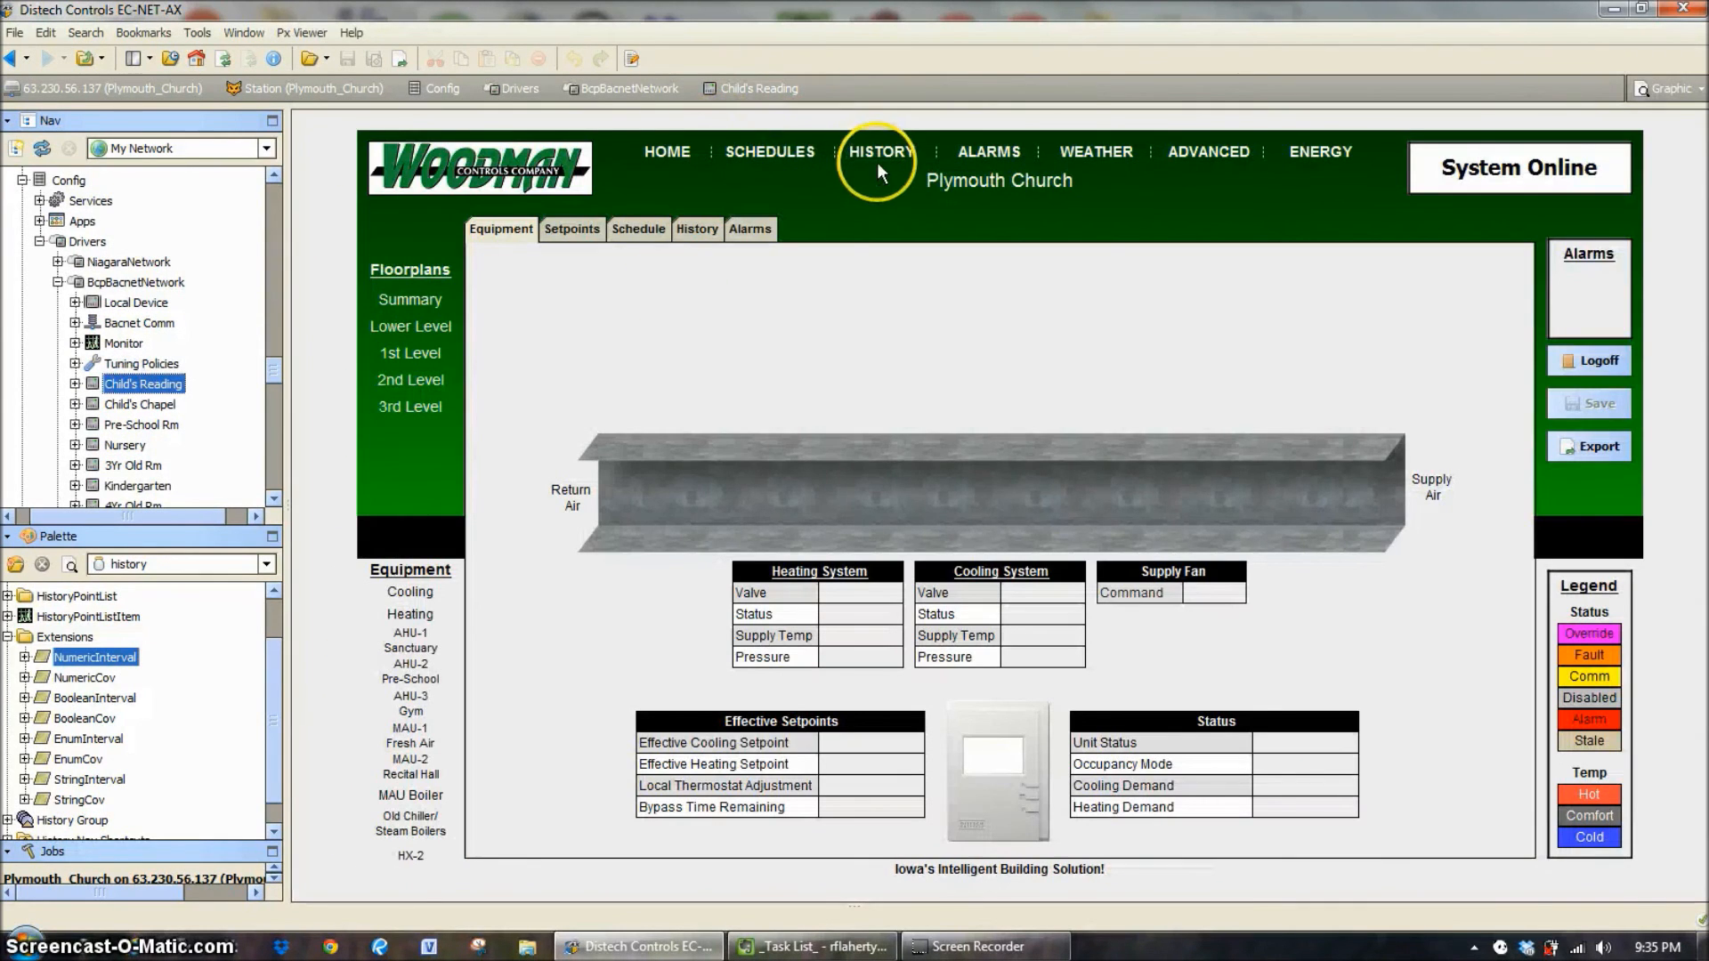
Open the graphic's History page and select the "Child's Reading, Heat_PID" history in the Chart Builder
click(878, 156)
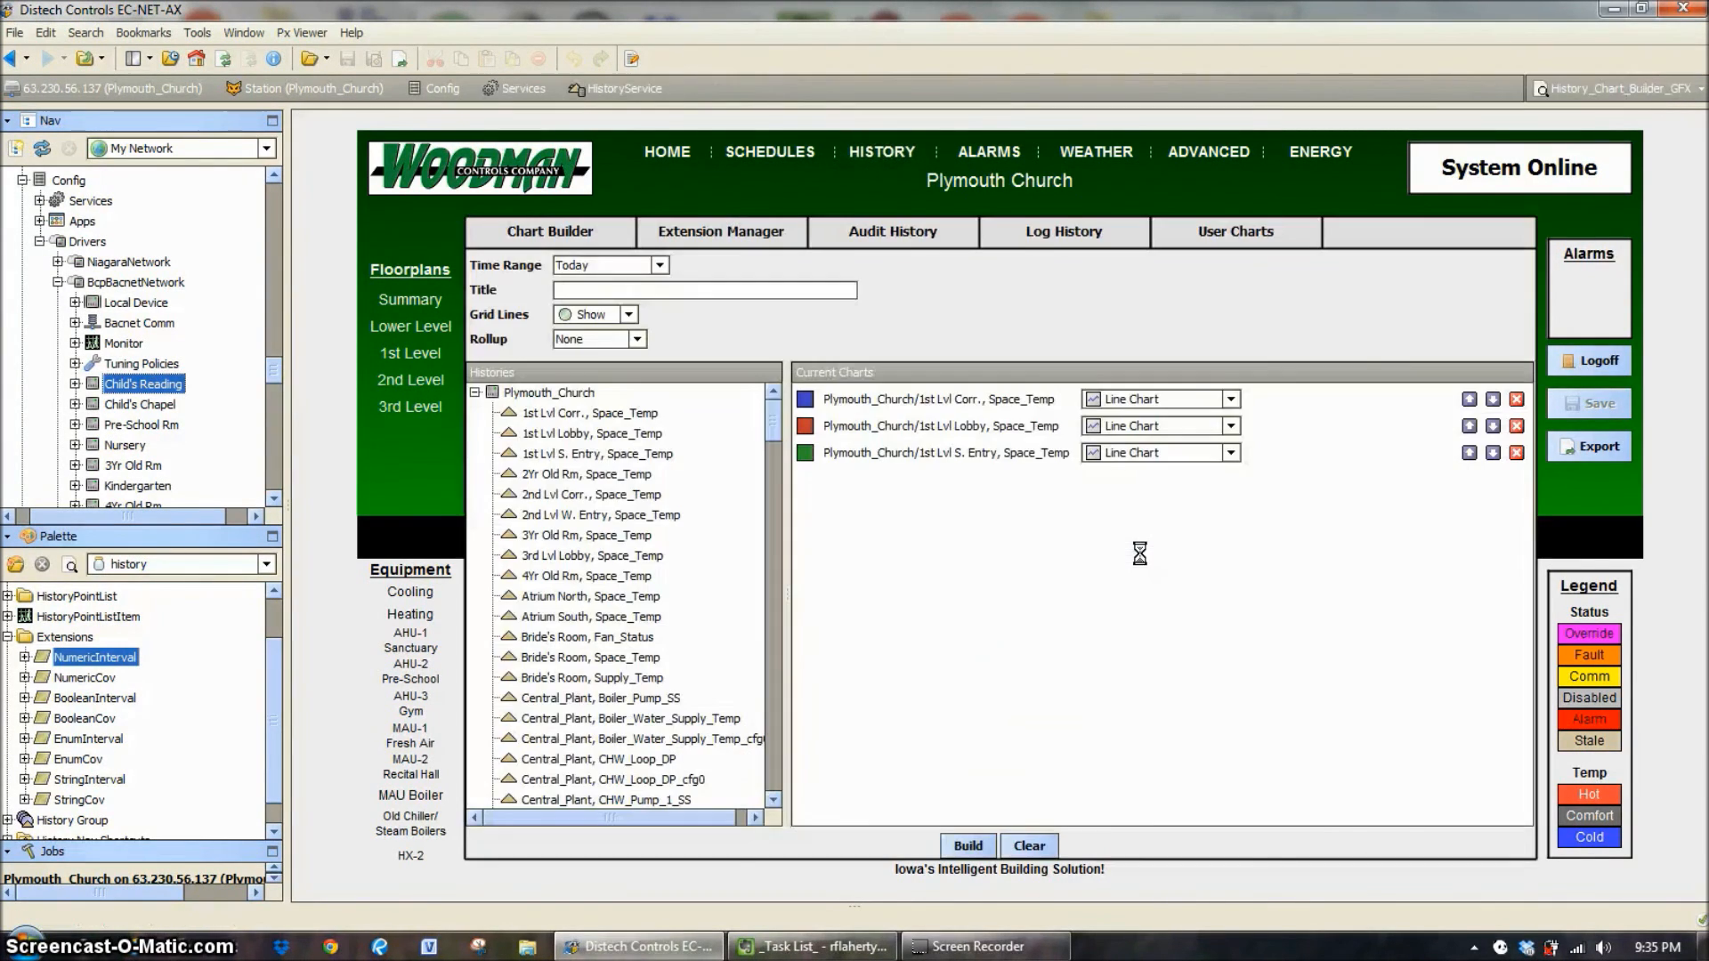
drag(777, 432, 776, 552)
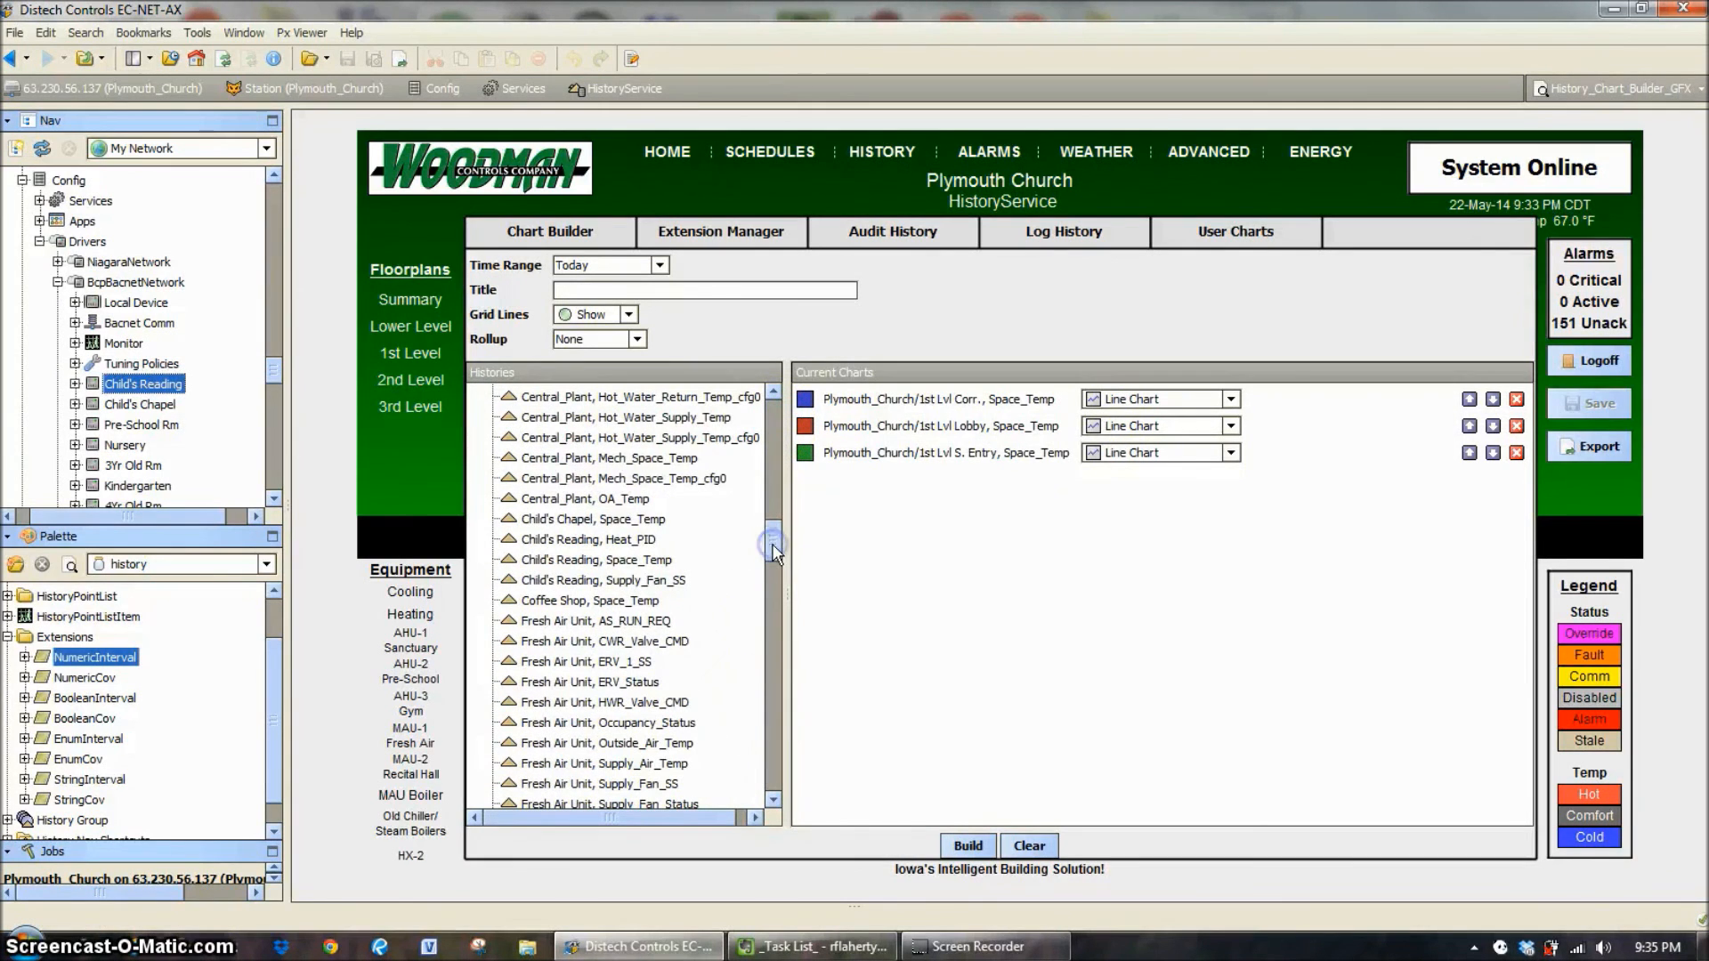
click(611, 542)
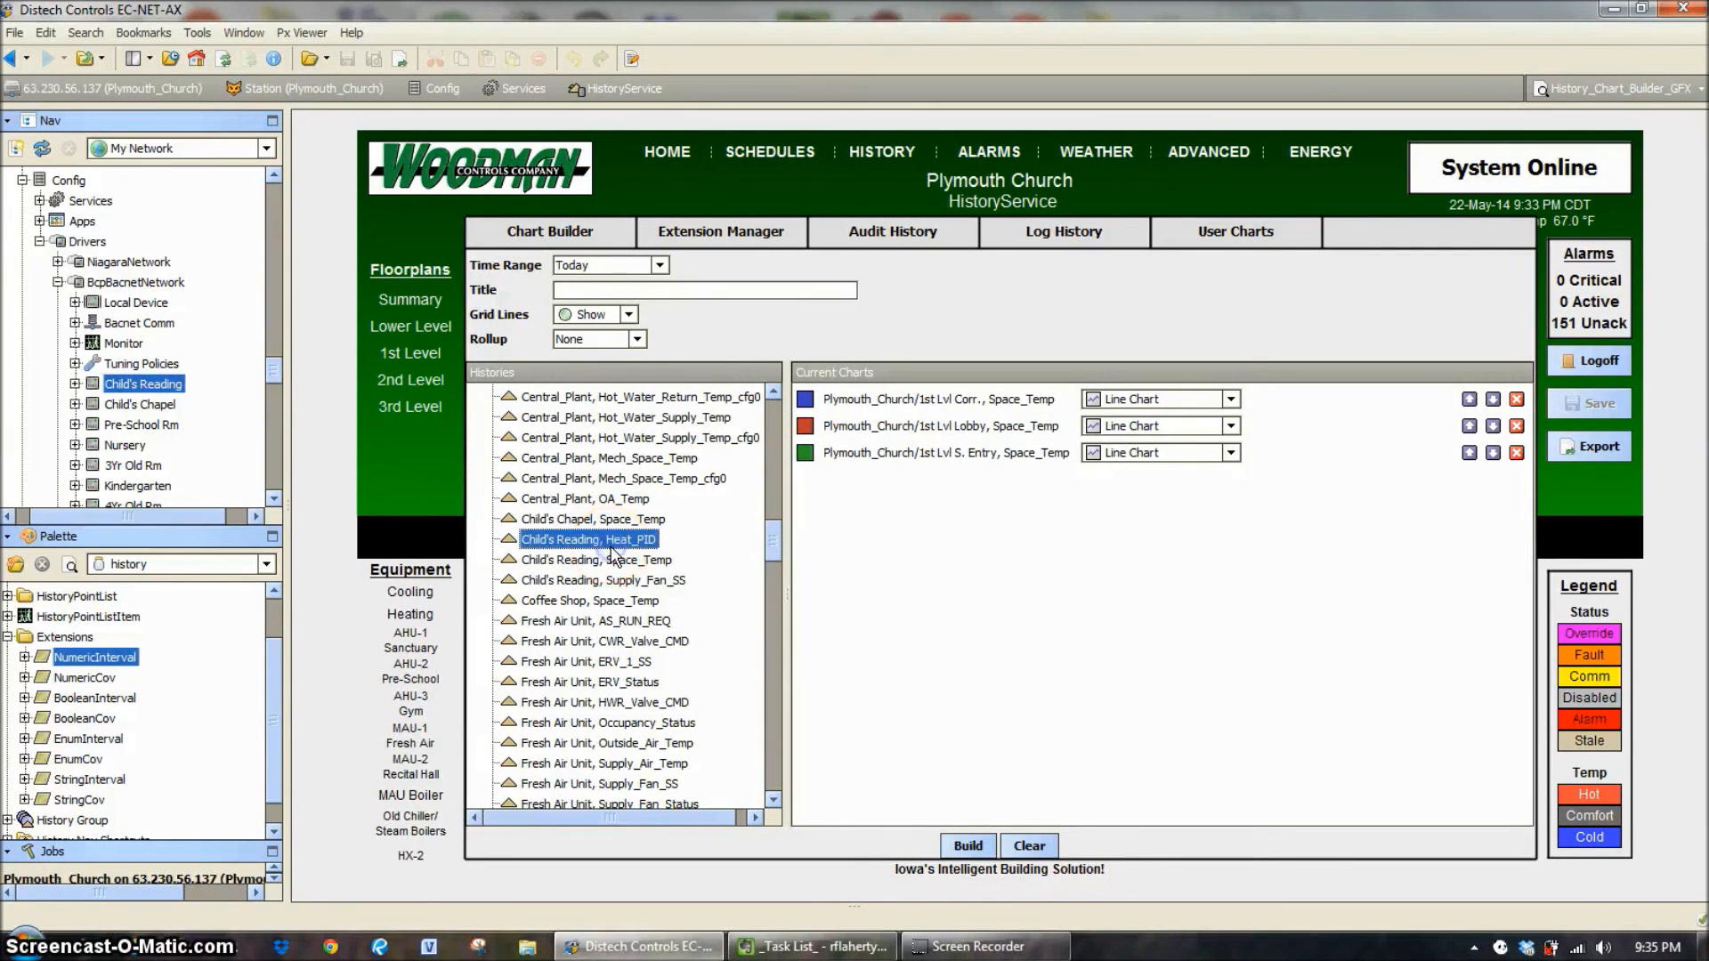